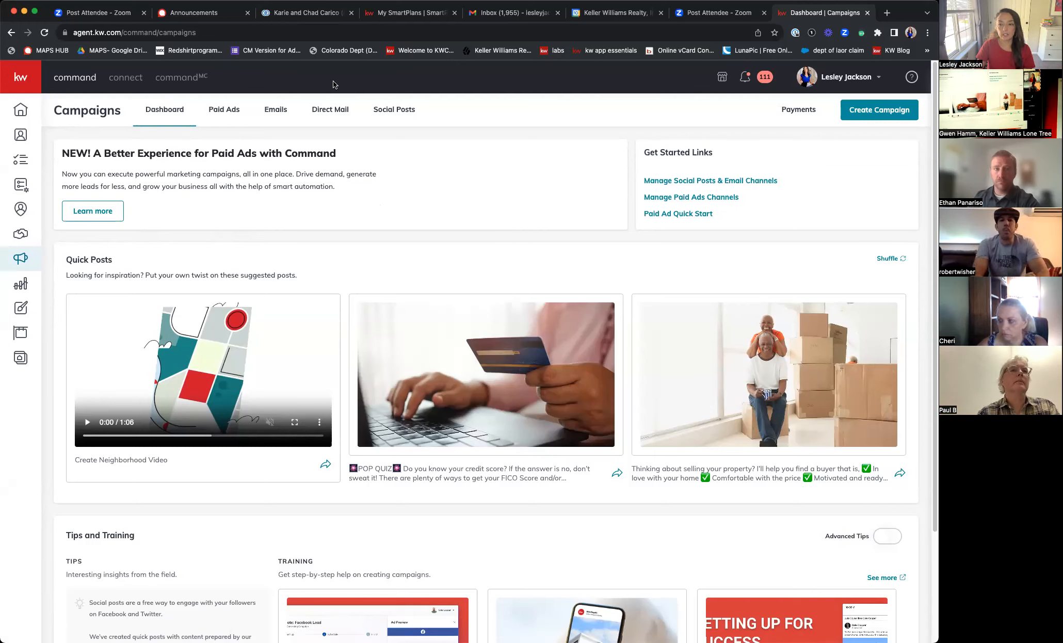
- Start a new campaign and pick the Paid Ad type
left_click(892, 111)
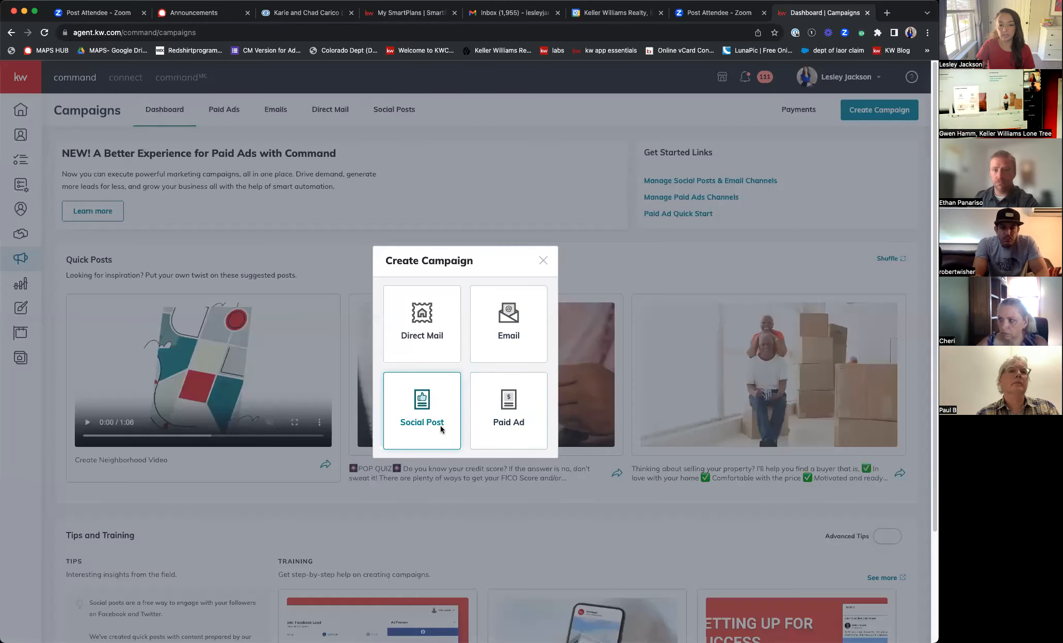
left_click(515, 425)
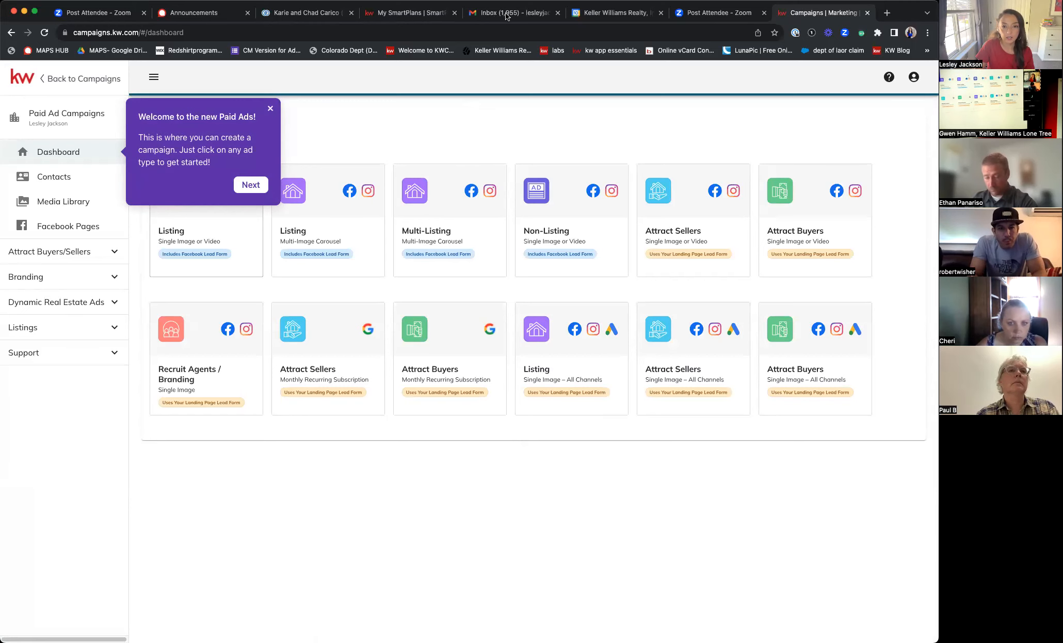
- Dismiss the welcome tour and Facebook connection warning, then bring up the account menu
left_click(270, 108)
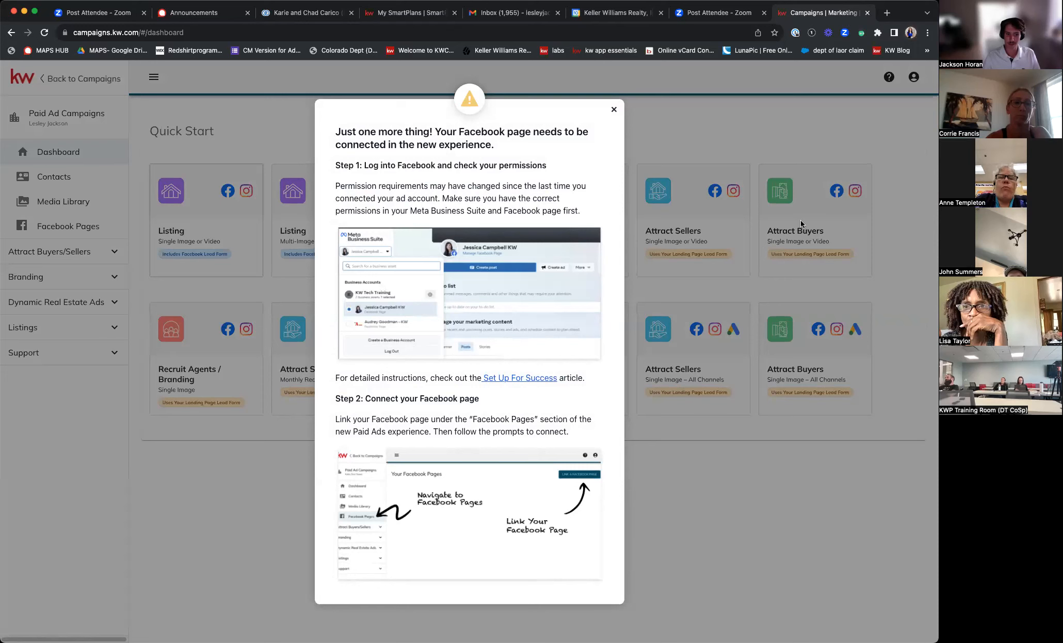
left_click(613, 109)
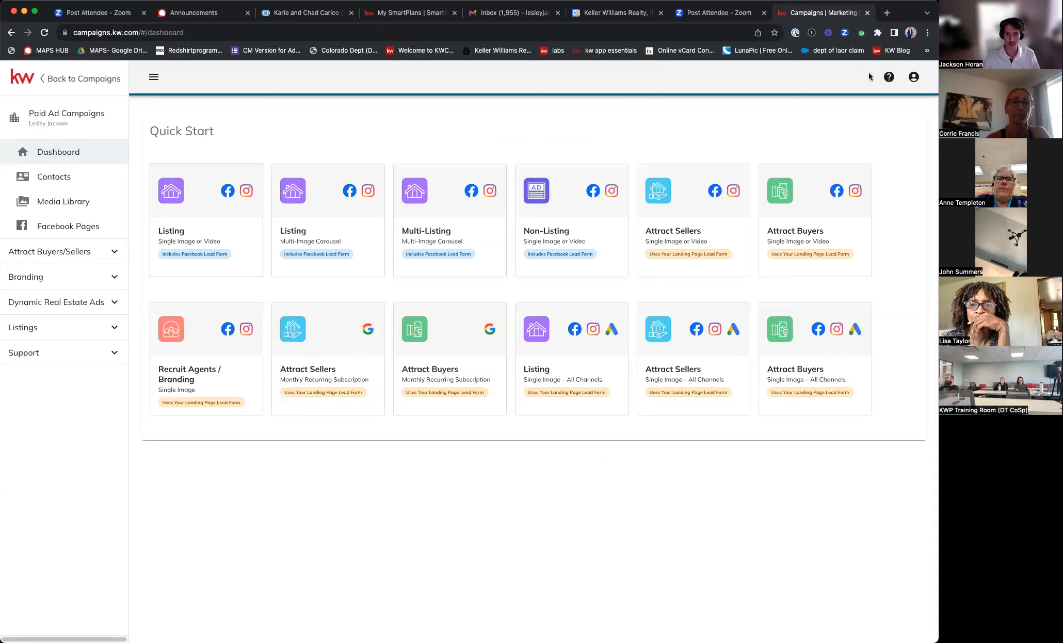
left_click(914, 77)
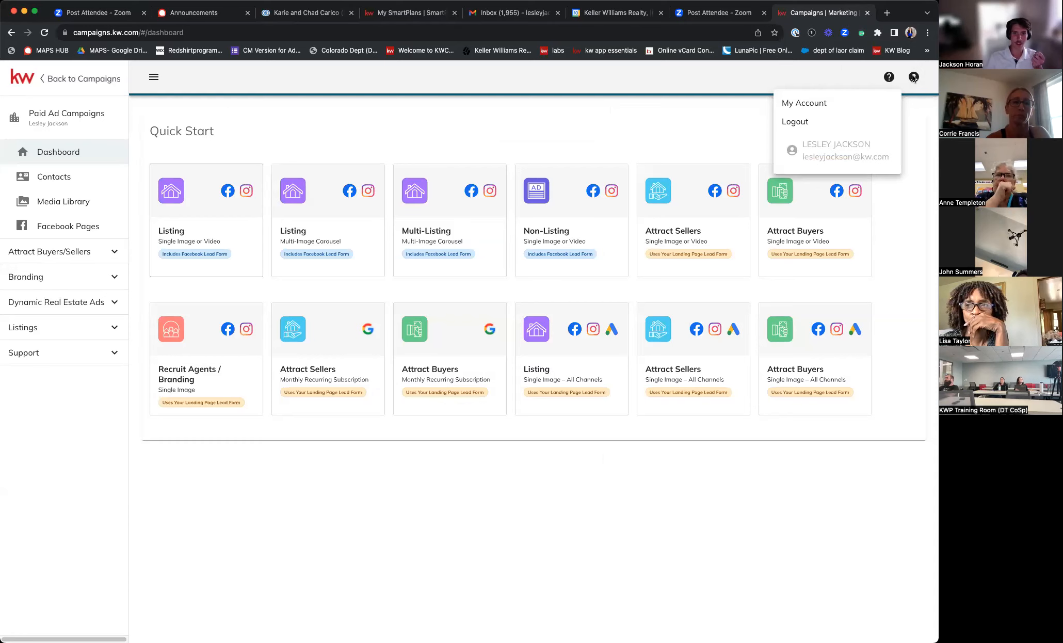
- In Account Settings, expand Billing Details and begin connecting Facebook under Facebook Pages
left_click(804, 106)
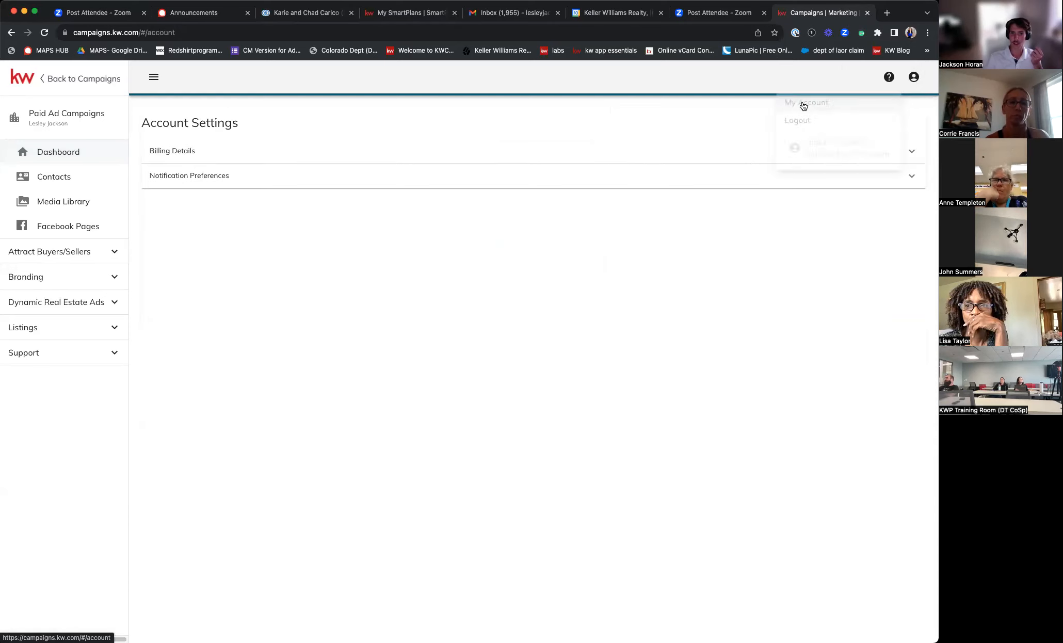
left_click(192, 152)
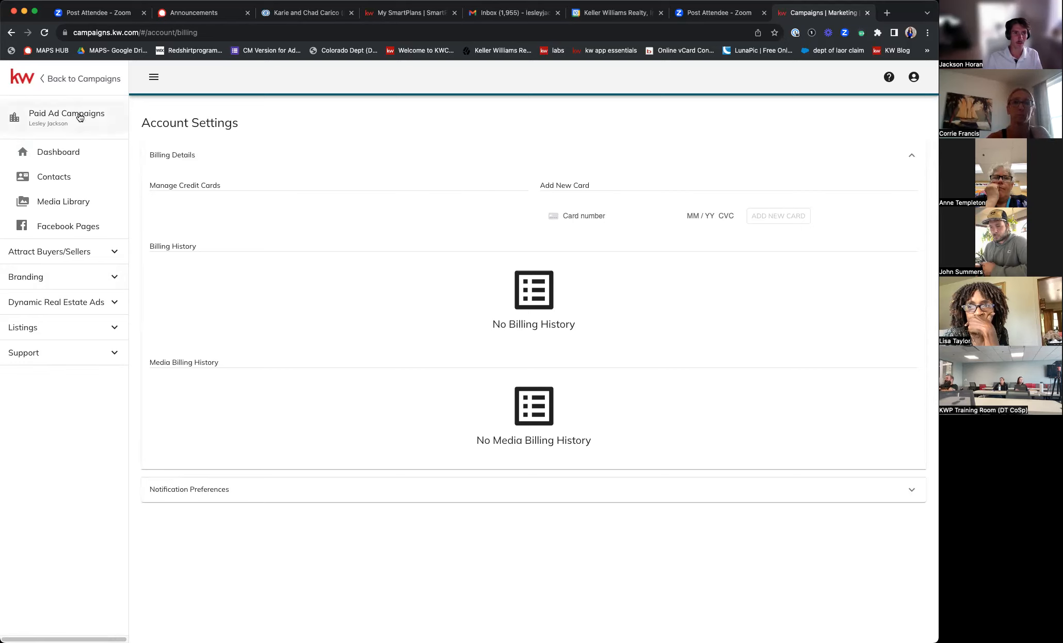
left_click(65, 228)
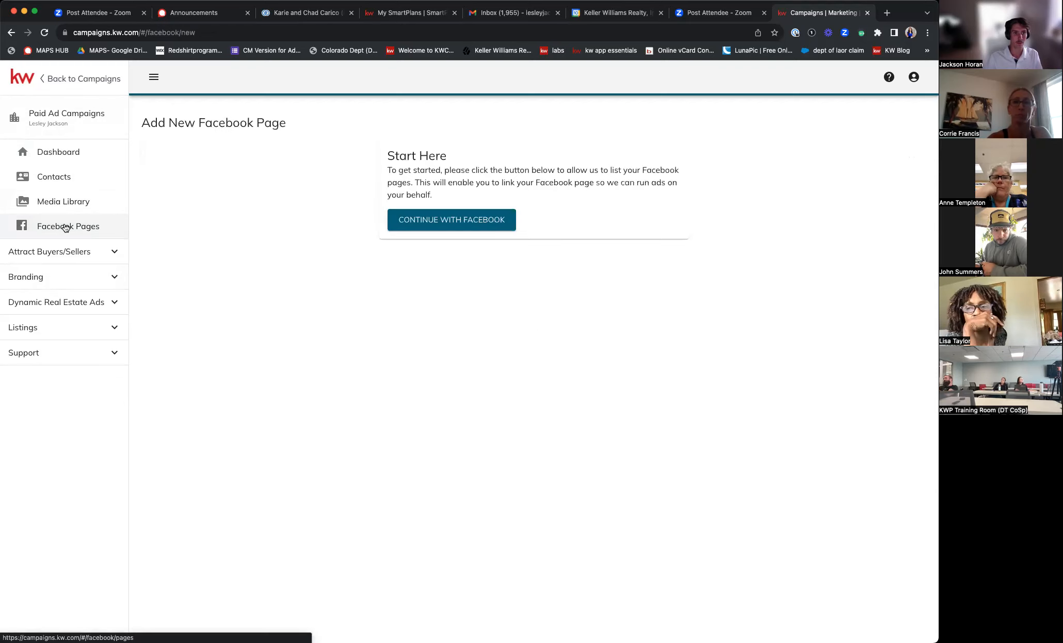
left_click(430, 221)
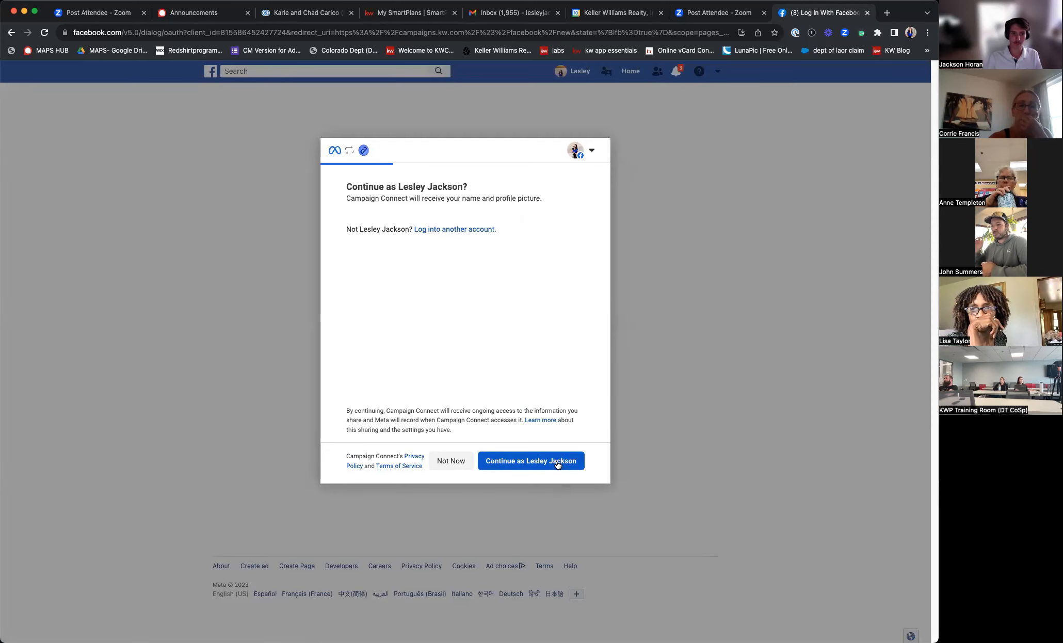
- Authorize Campaign Connect for both businesses and all current and future Pages, then save
left_click(558, 463)
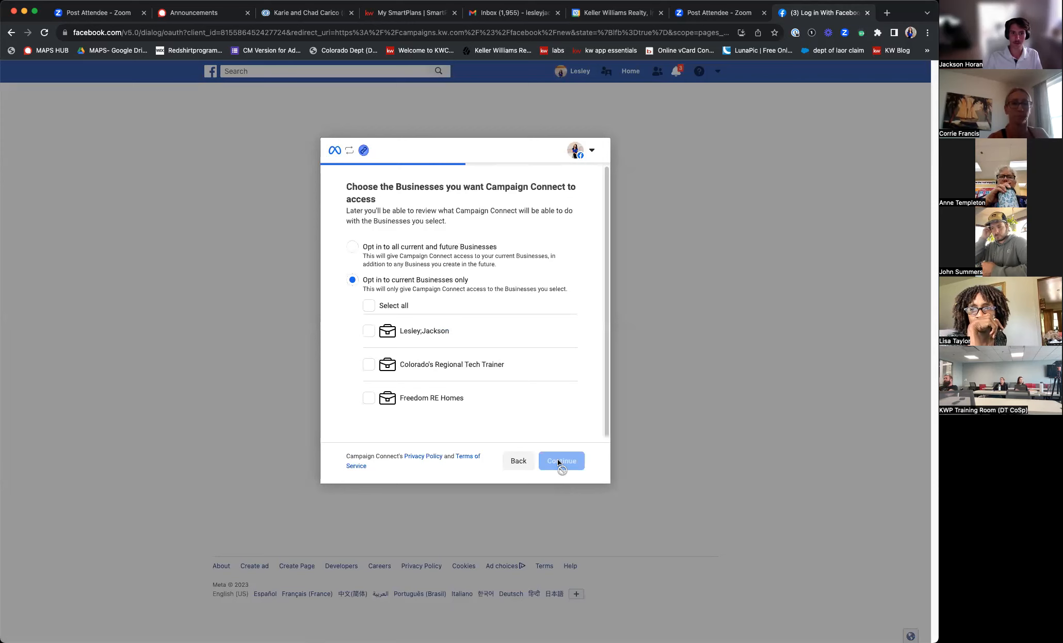
left_click(368, 364)
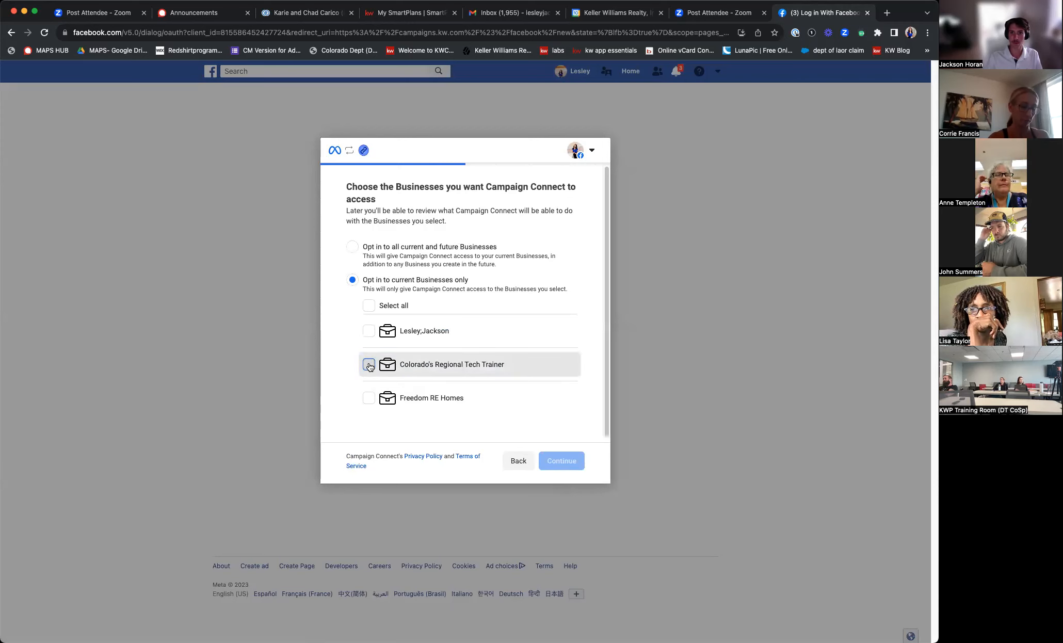
left_click(367, 331)
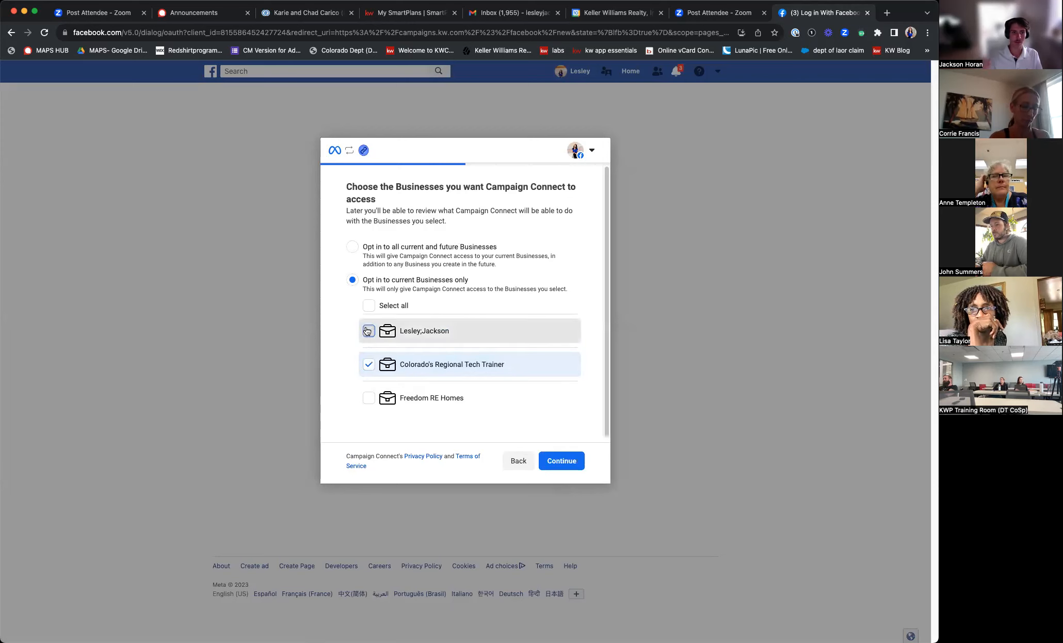
left_click(556, 466)
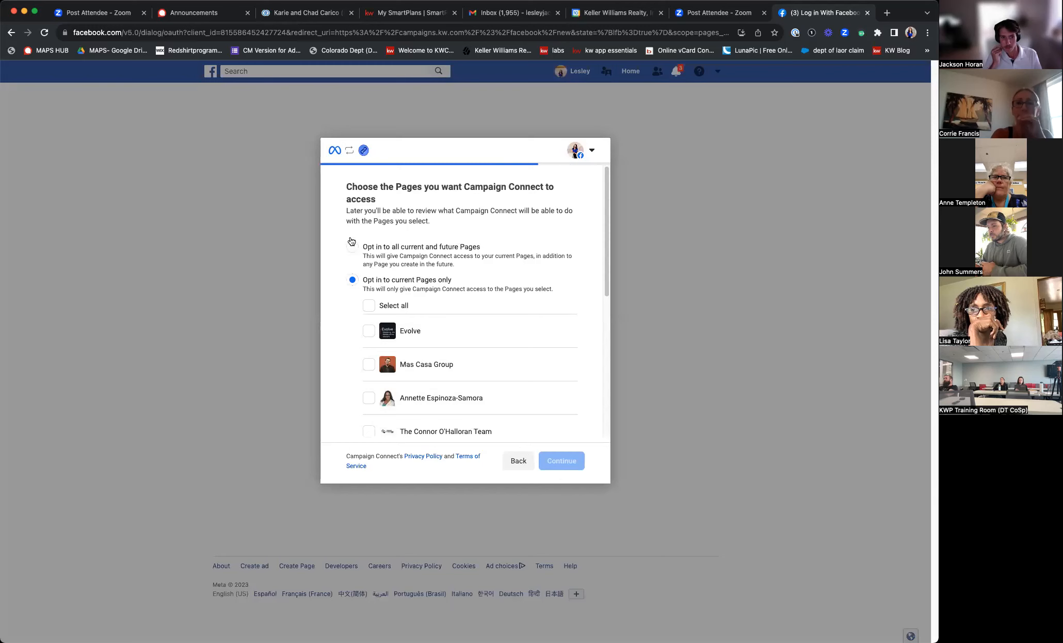
left_click(353, 247)
left_click(574, 467)
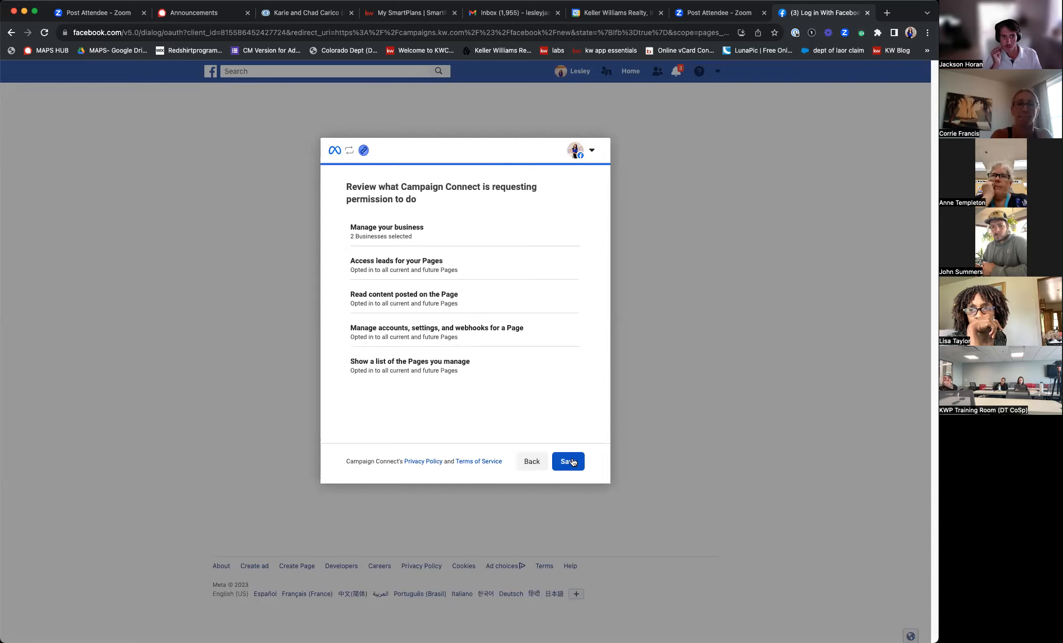
left_click(568, 460)
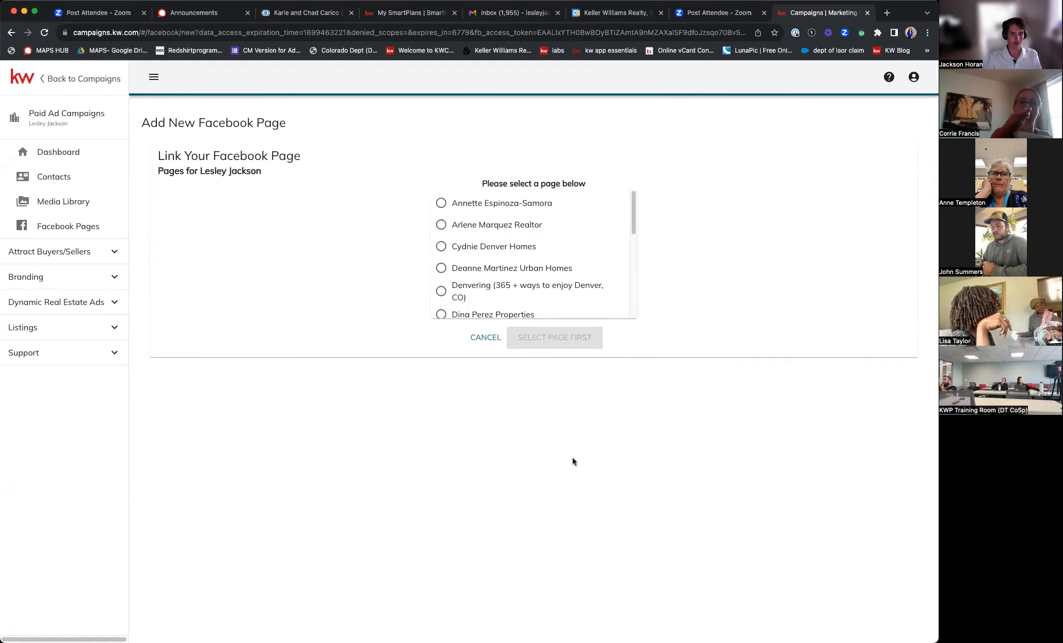
- Link the agent's own Facebook page and return to the Paid Ads campaigns page
left_click_drag(635, 217, 641, 295)
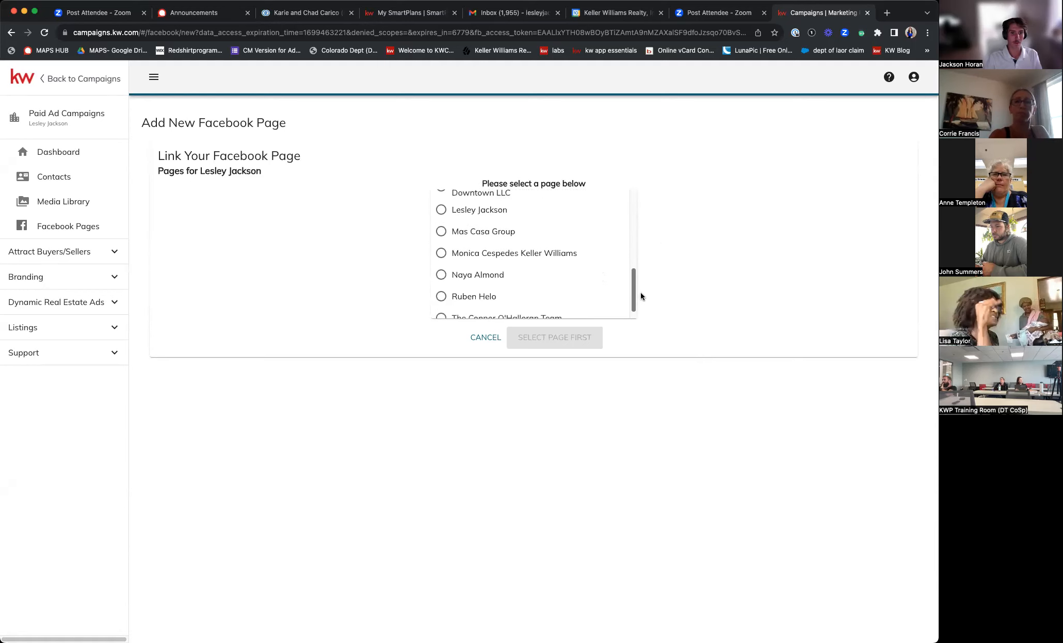
left_click(441, 210)
left_click(548, 346)
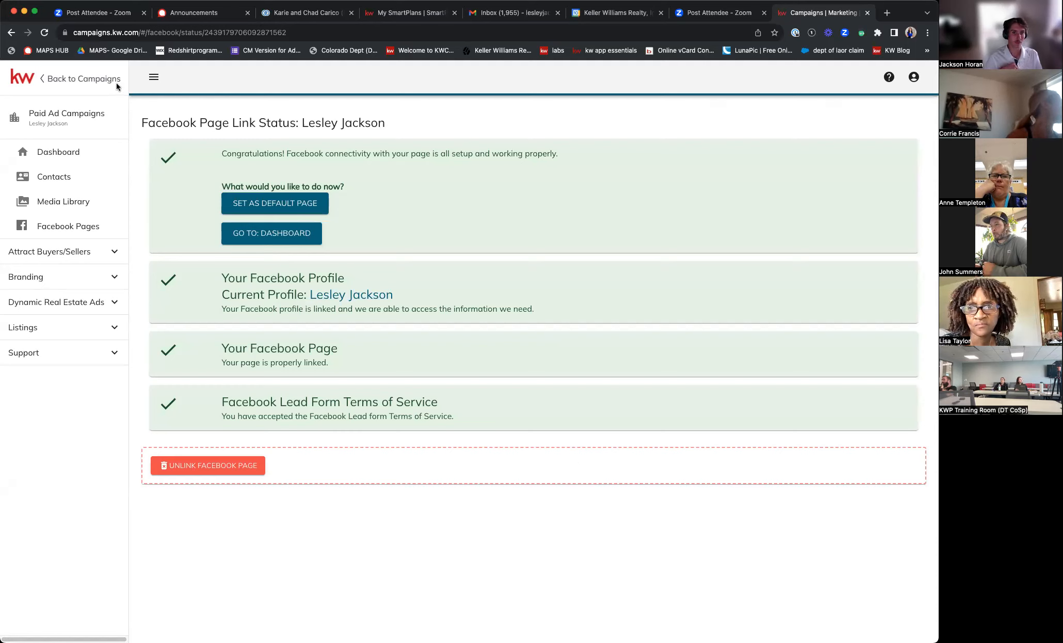
left_click(85, 79)
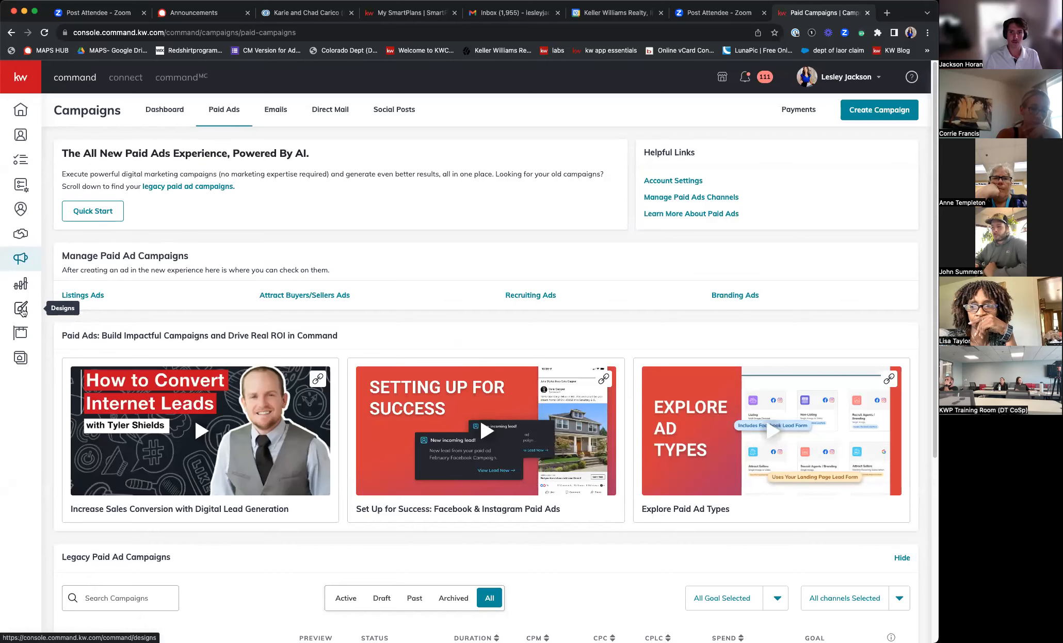
- Open the Designs library and begin creating a new design
left_click(23, 312)
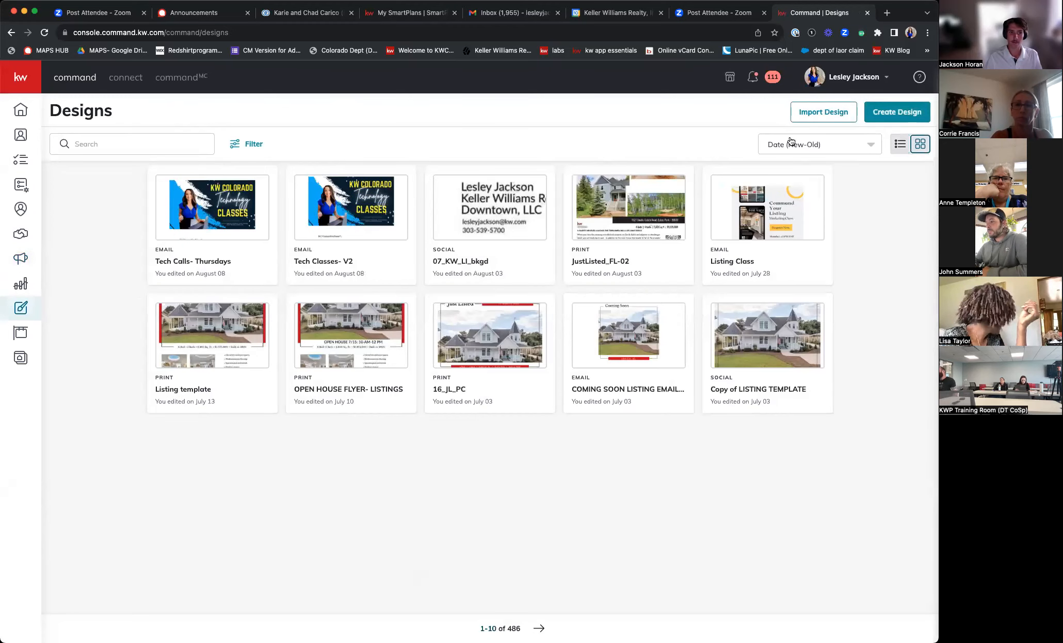
left_click(894, 118)
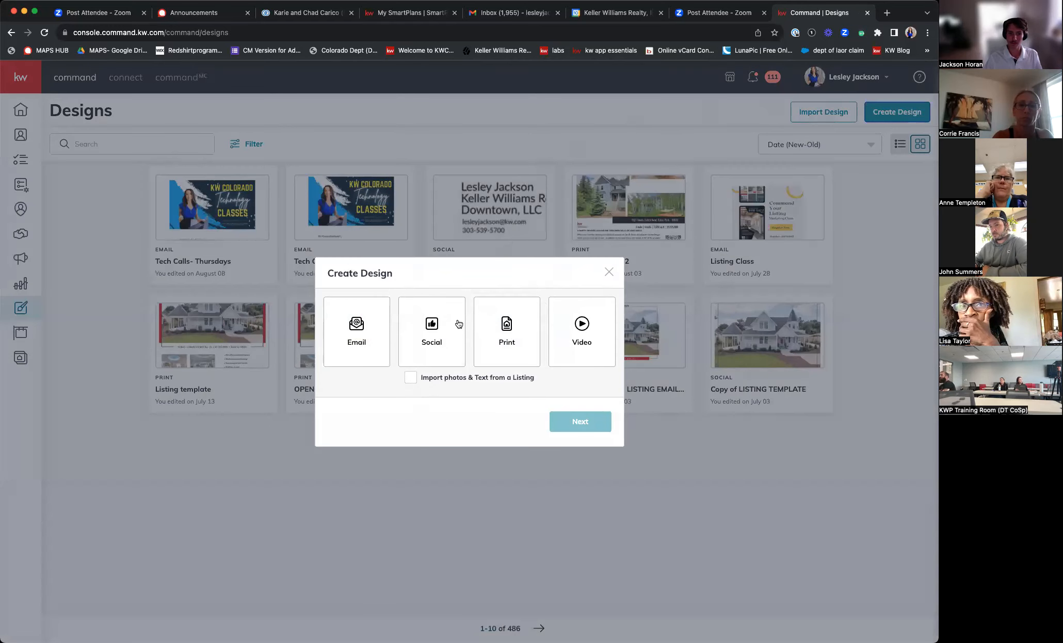
- Choose Social as the new design's type
left_click(438, 343)
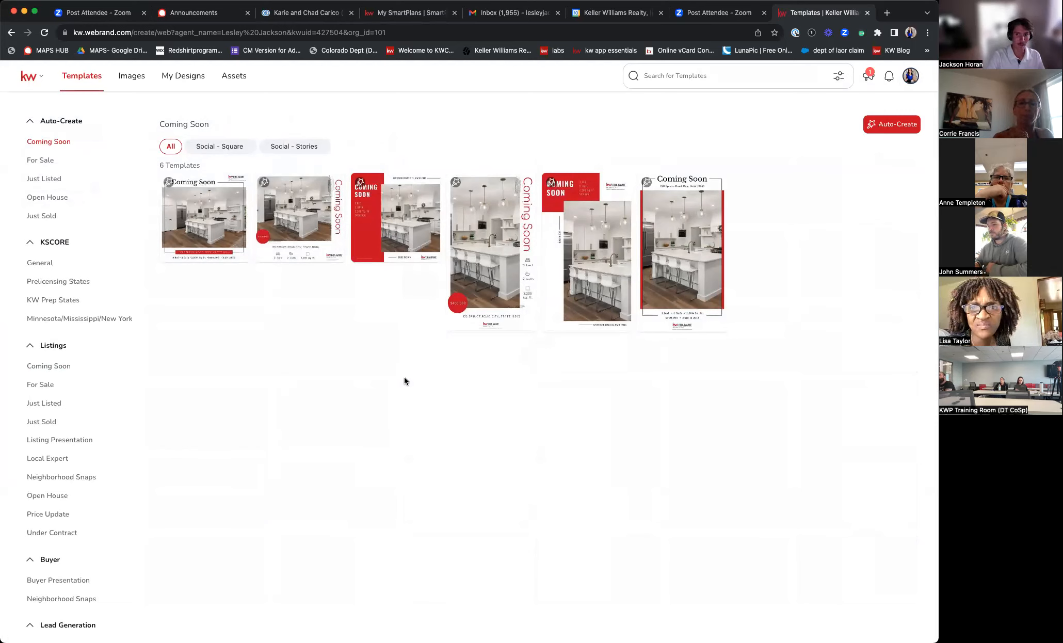
- Show Just Listed templates filtered to the Social - Square format
left_click(38, 405)
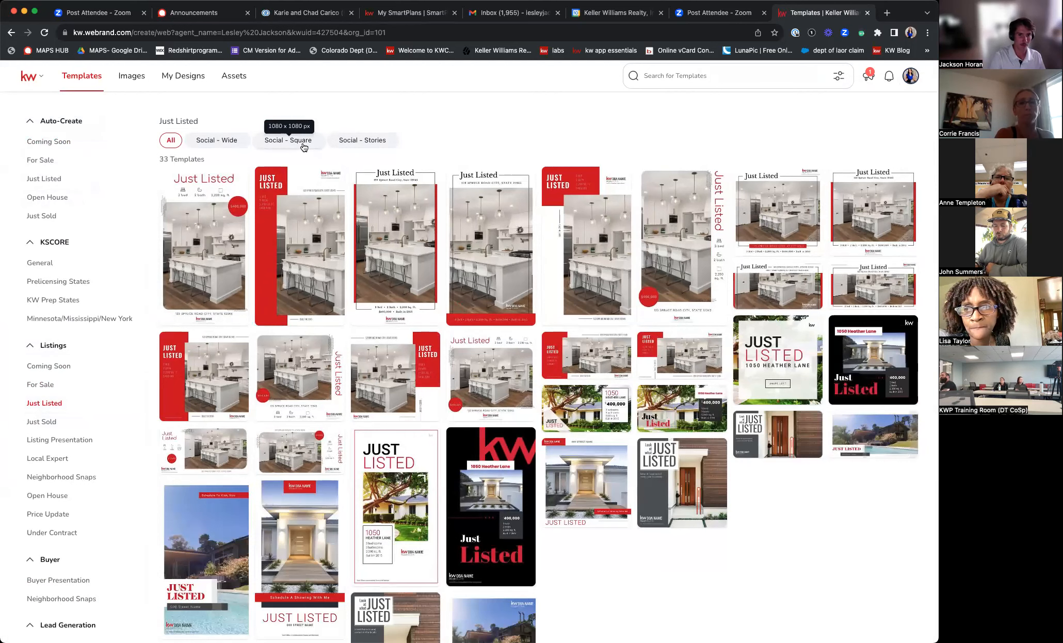
left_click(304, 146)
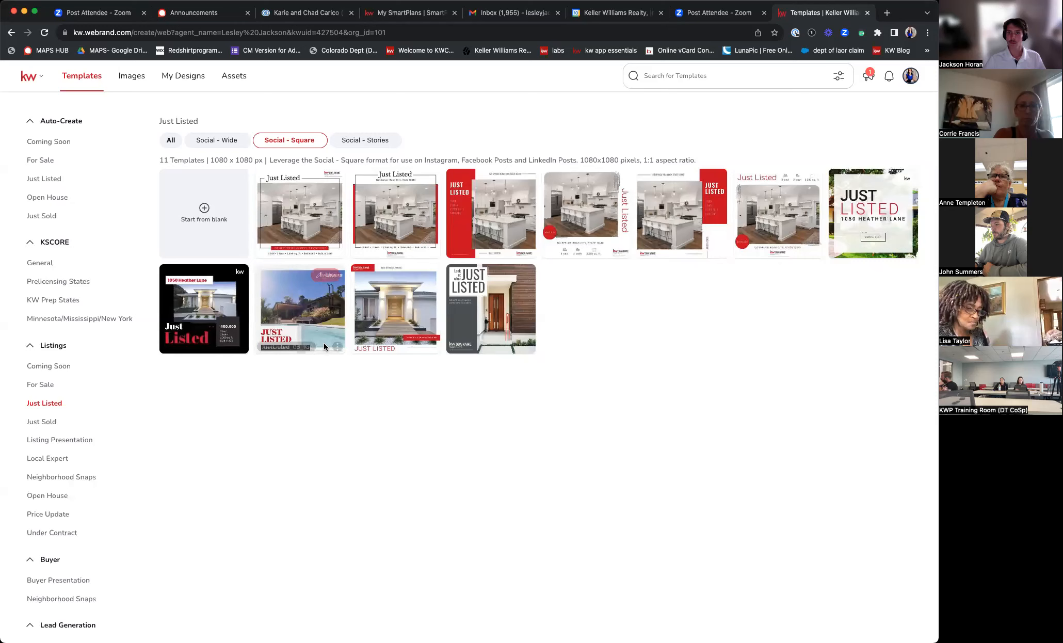
mouse_move(324, 336)
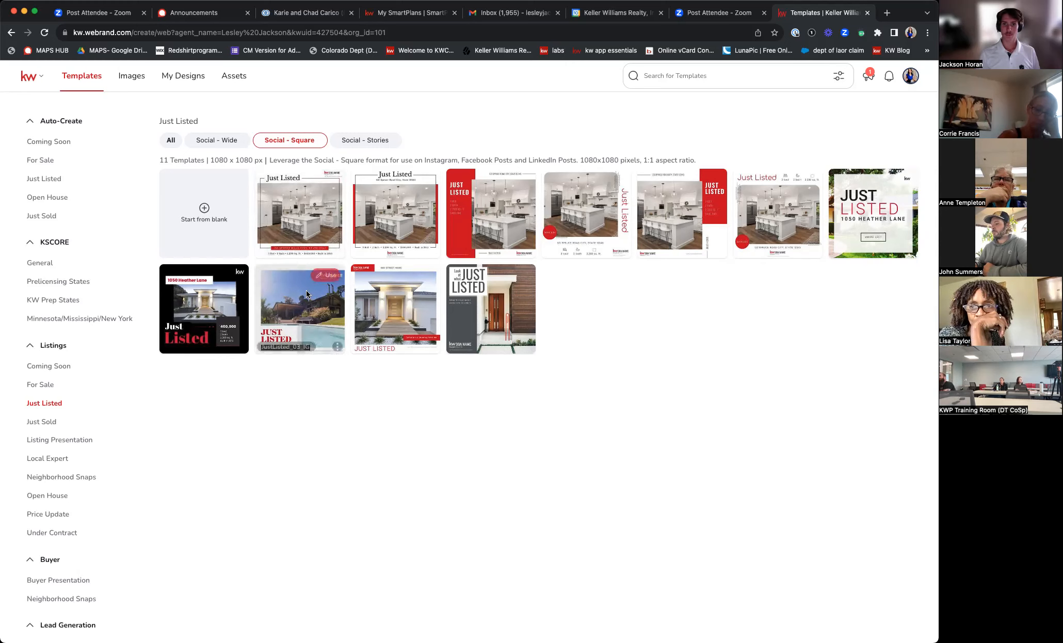
- Use the JustListed_03_IG template to open it in the editor
left_click(331, 276)
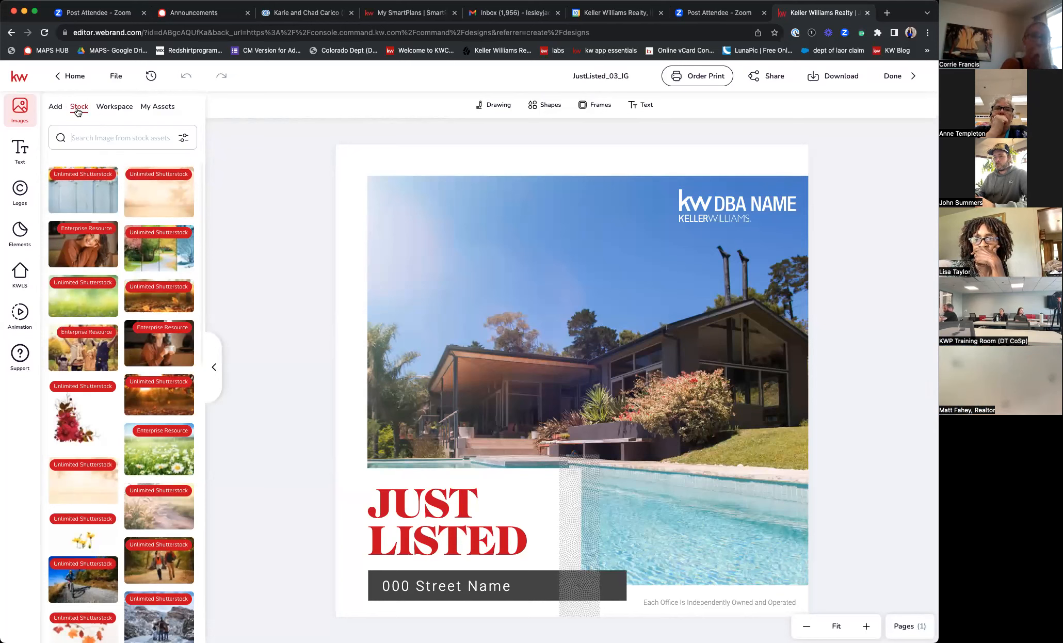
- Filter the stock images to free ones, excluding plan-included and other-plan images
left_click(183, 142)
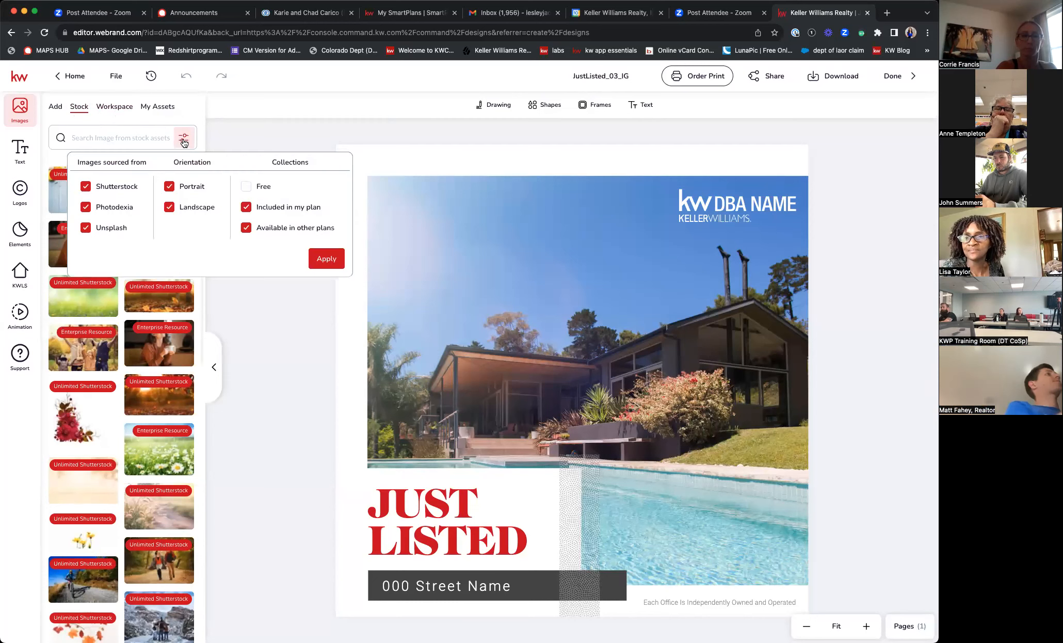
left_click(247, 208)
left_click(246, 229)
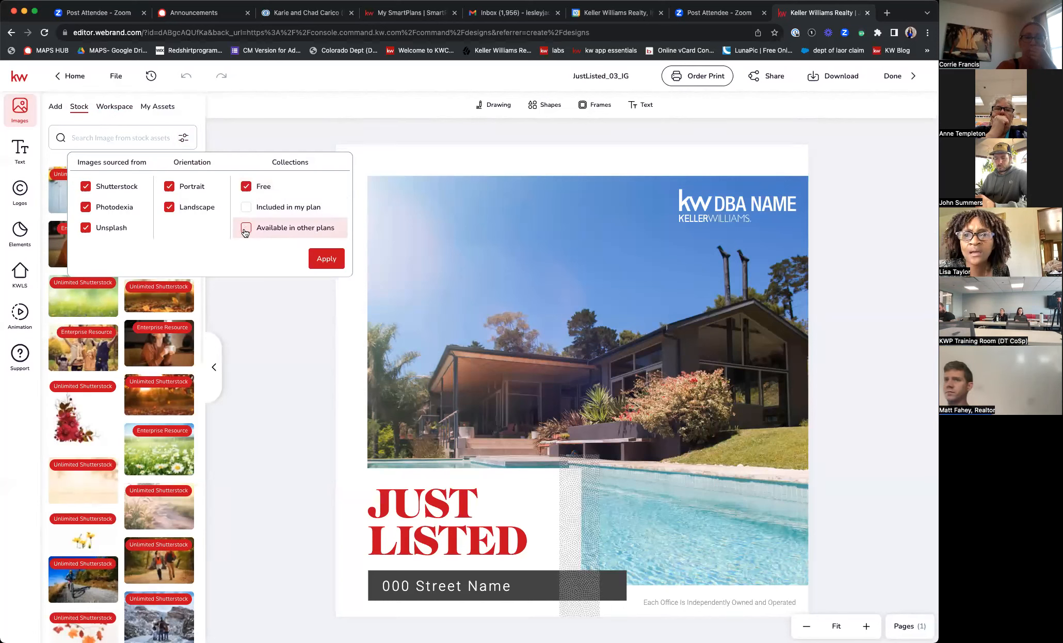
left_click(326, 259)
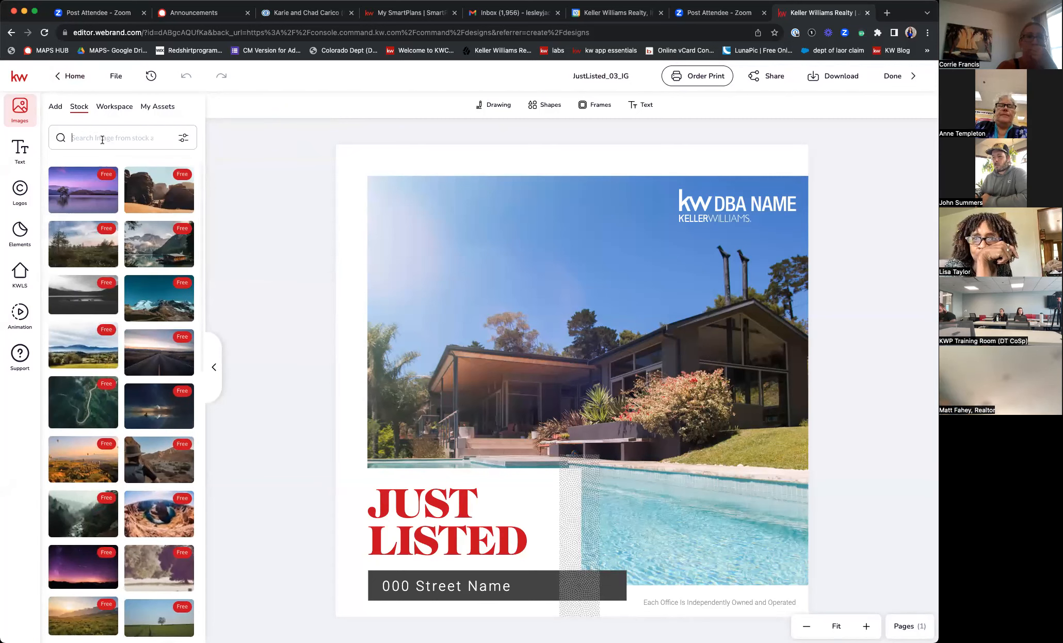
- Search the stock library for 'house'
left_click(102, 139)
type("house")
key("Return")
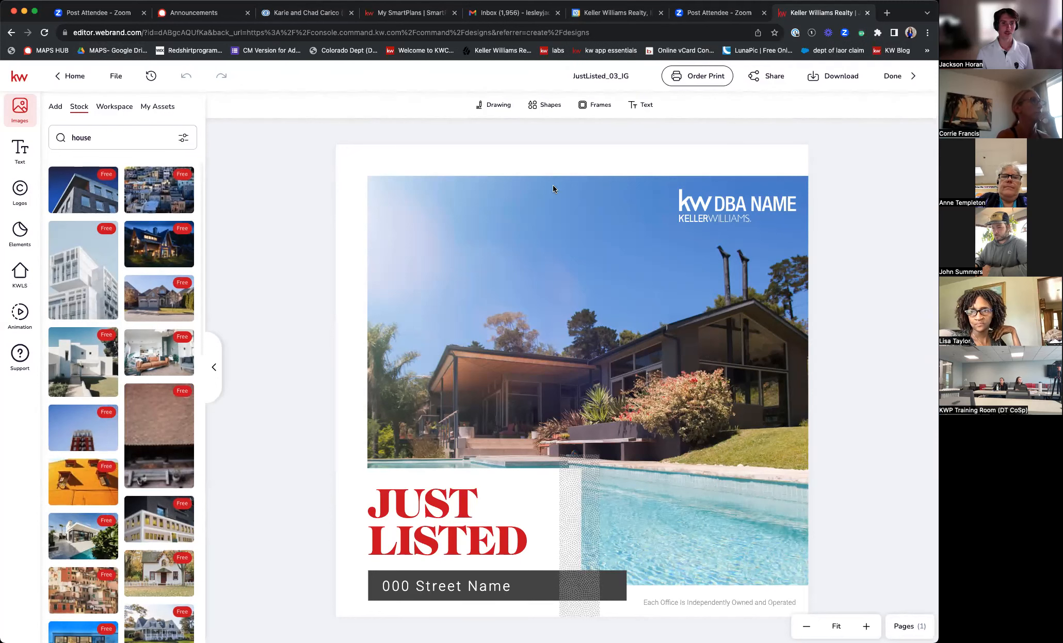
- Load the agent's kw.com consumer website in a spare browser tab
left_click(706, 14)
left_click(707, 34)
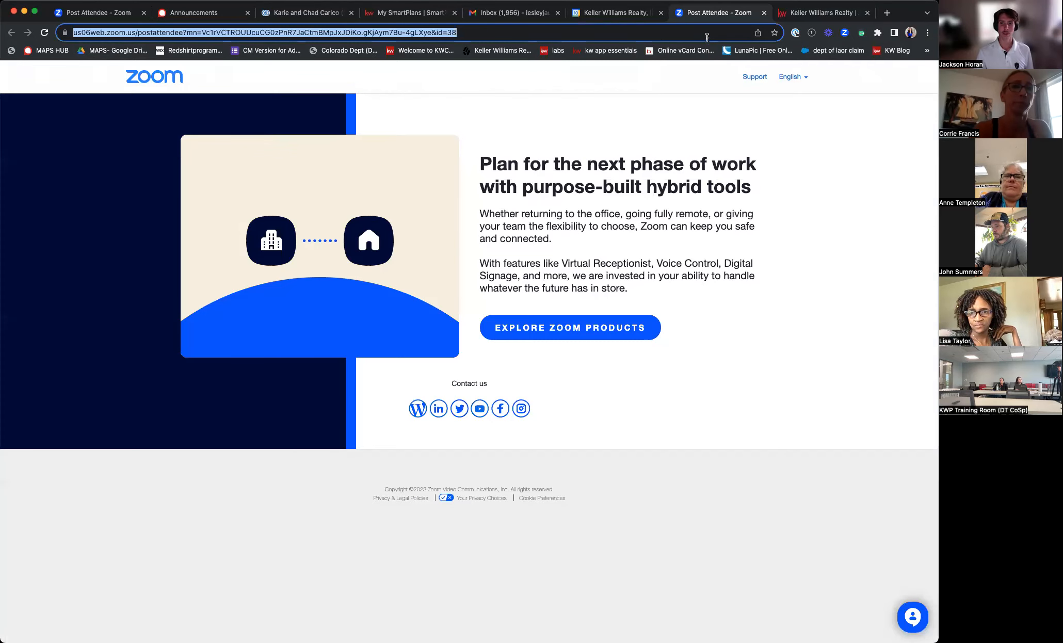
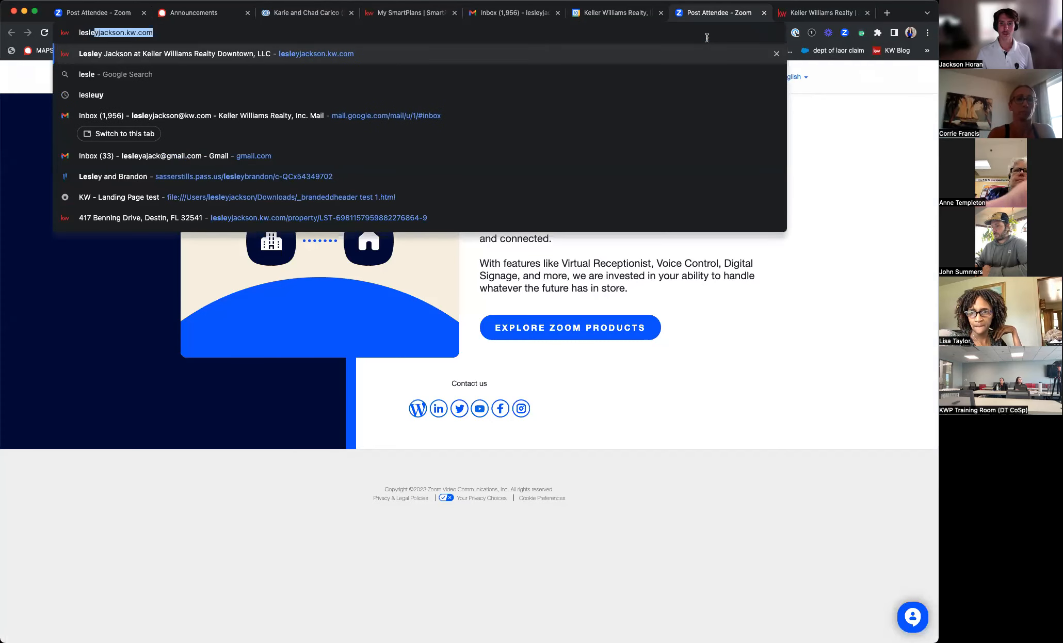
key("Return")
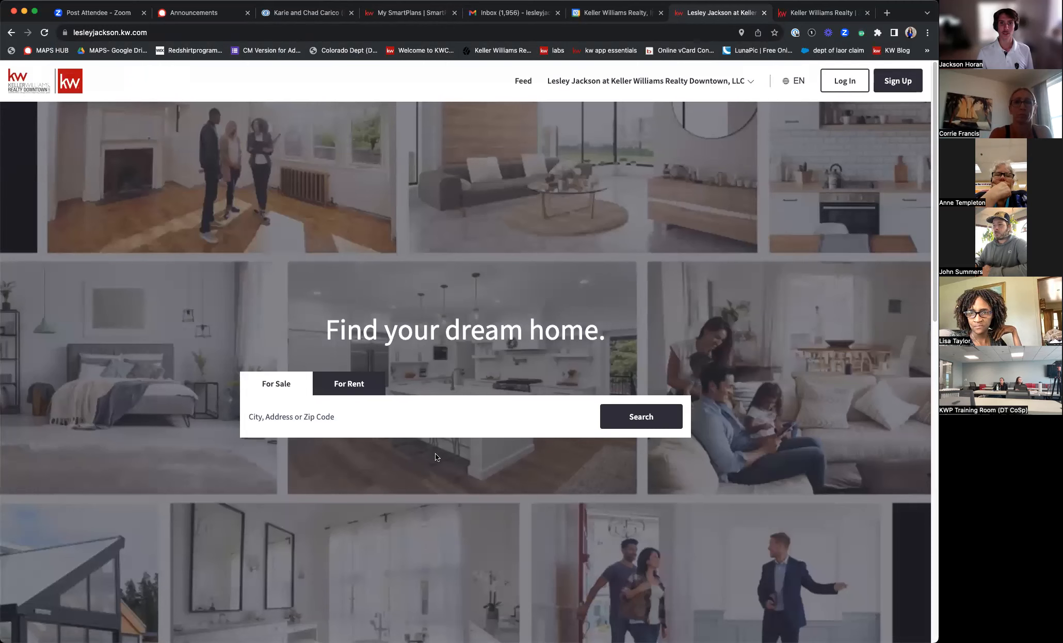
- Search For Sale homes in Denver, CO and scroll through the 99 listings
left_click(325, 420)
type("Denver")
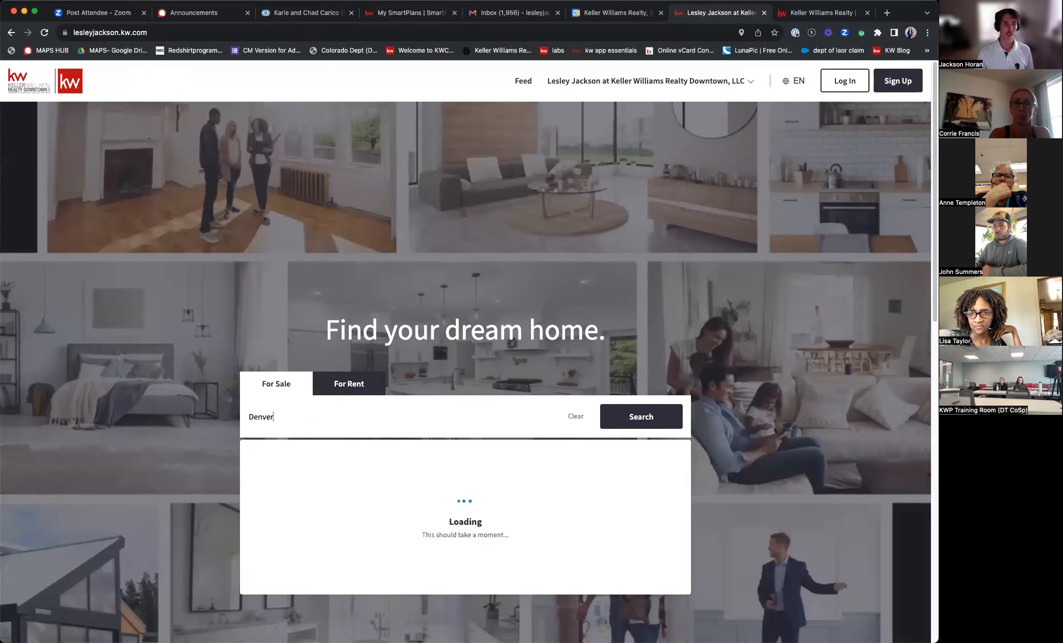
type(",CO")
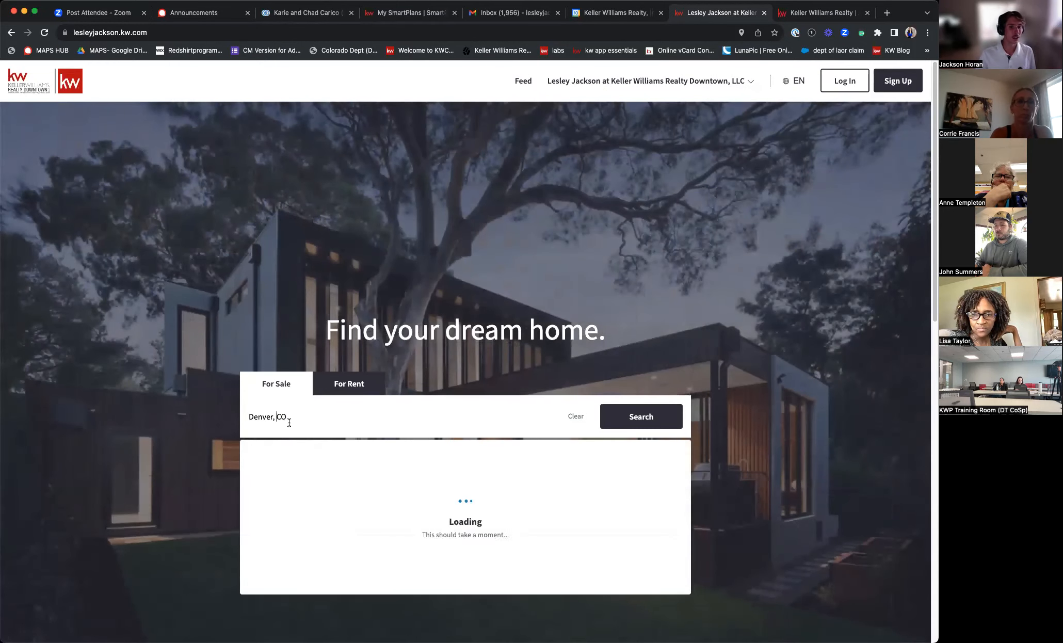
left_click(300, 573)
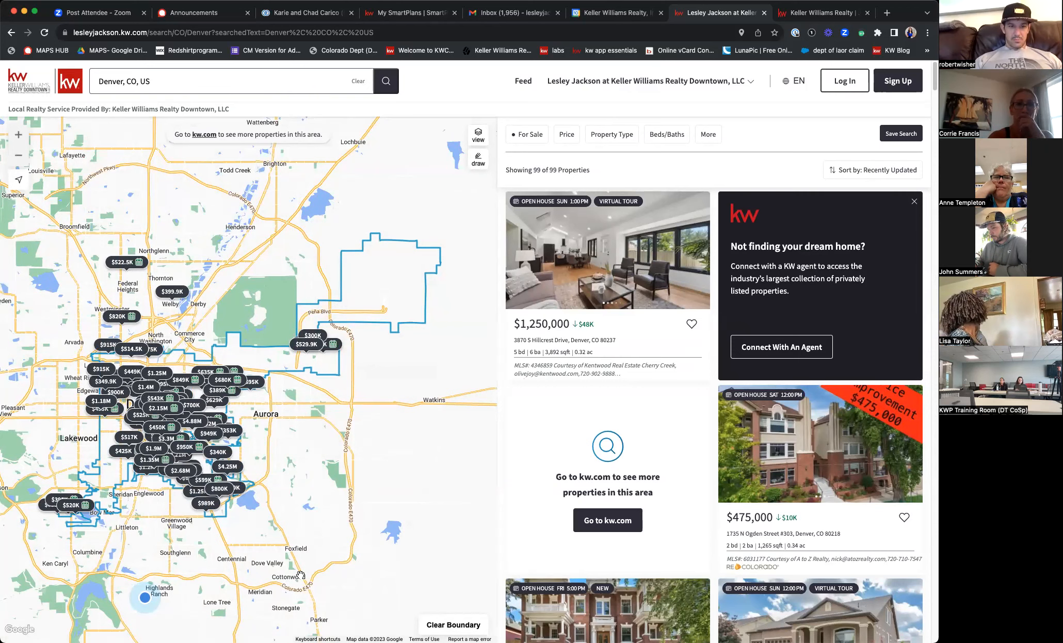
scroll(610, 477, "down", 8)
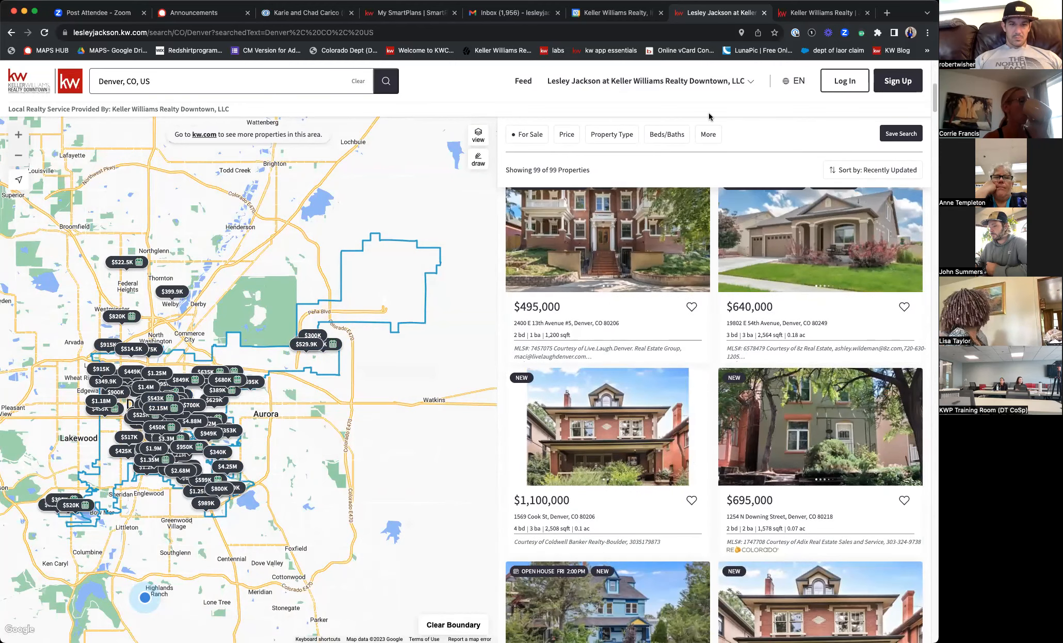
scroll(715, 320, "down", 6)
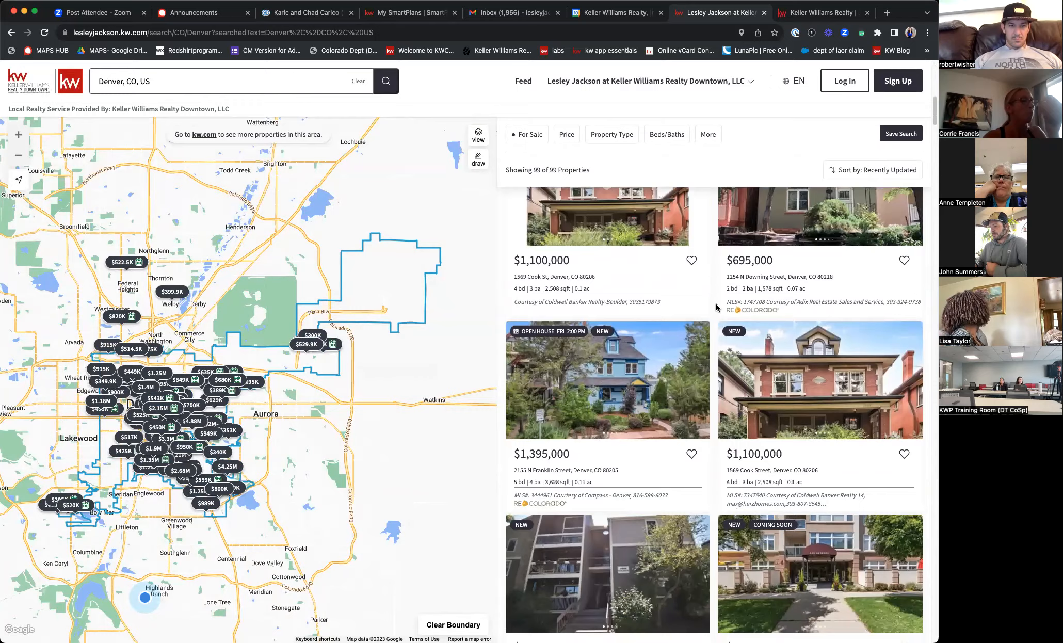
scroll(715, 320, "down", 9)
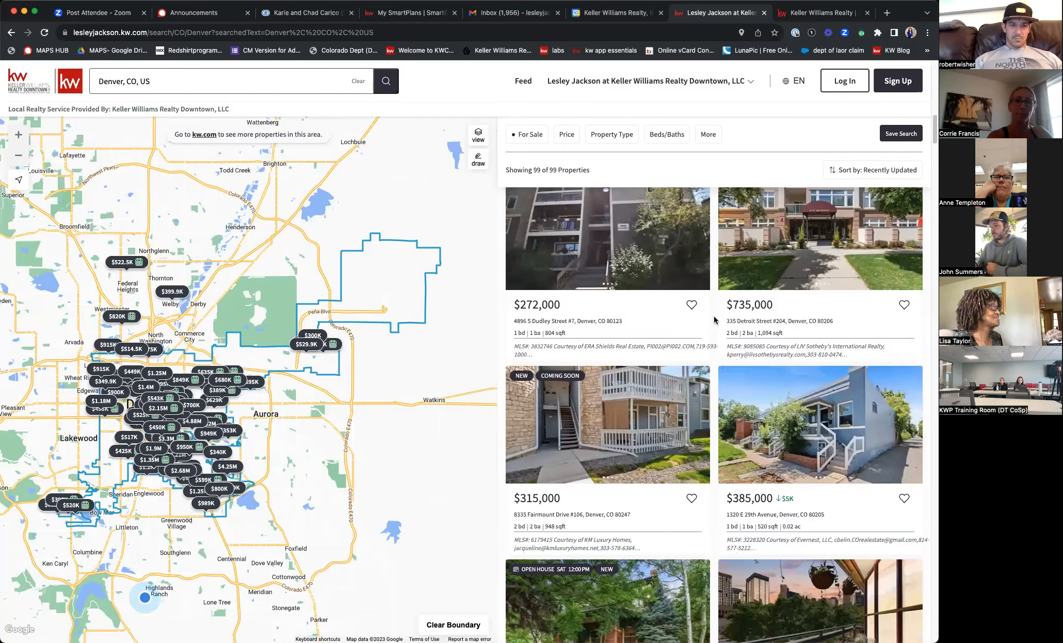
scroll(715, 320, "down", 5)
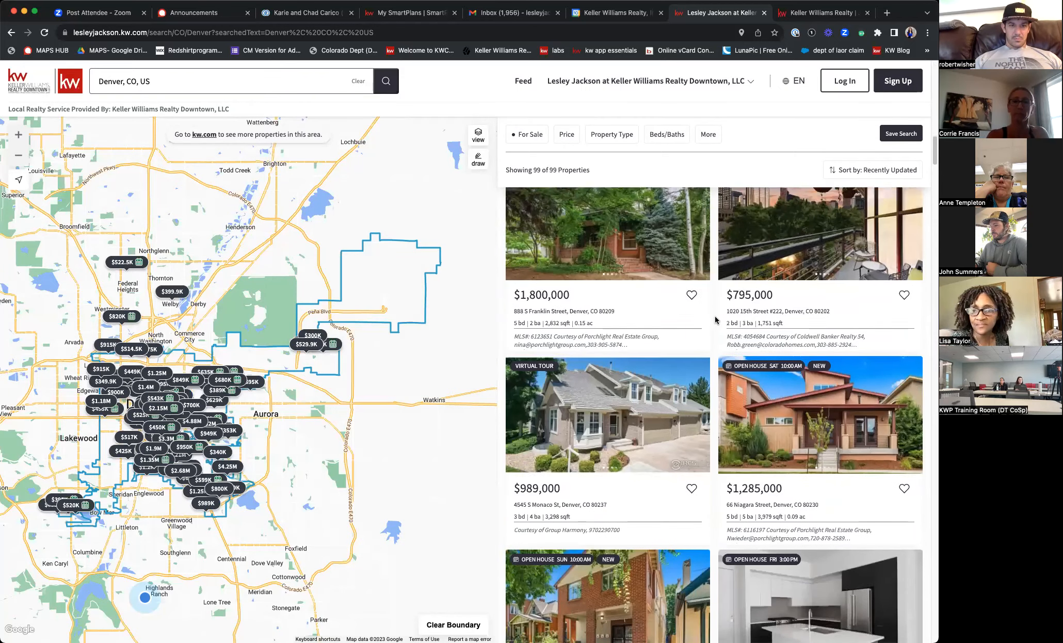
scroll(715, 320, "down", 10)
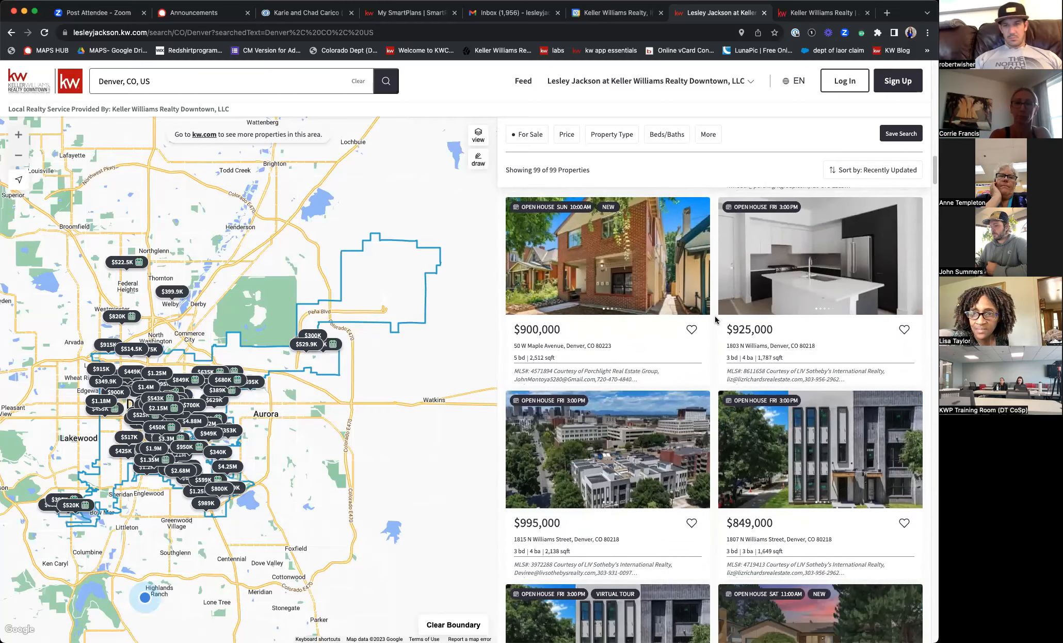
scroll(715, 320, "down", 6)
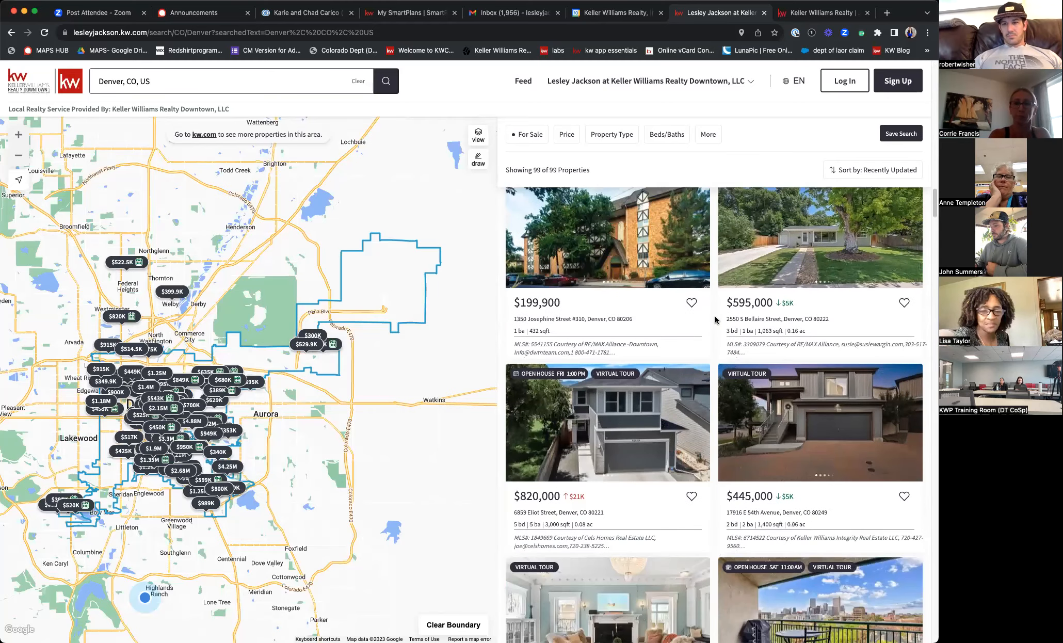
scroll(715, 320, "down", 4)
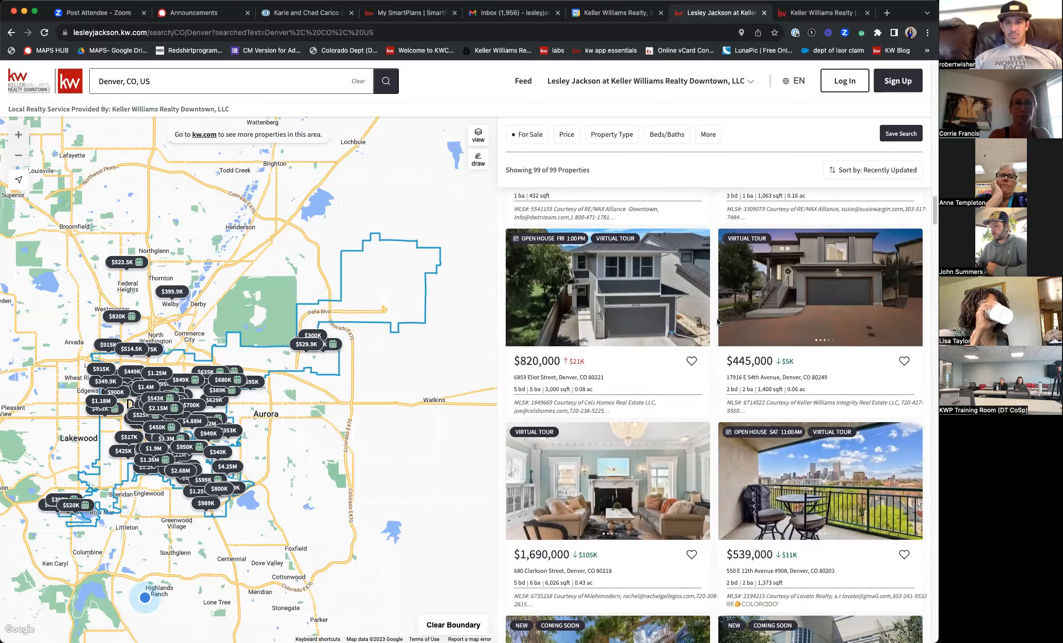
scroll(717, 321, "up", 8)
scroll(717, 321, "up", 20)
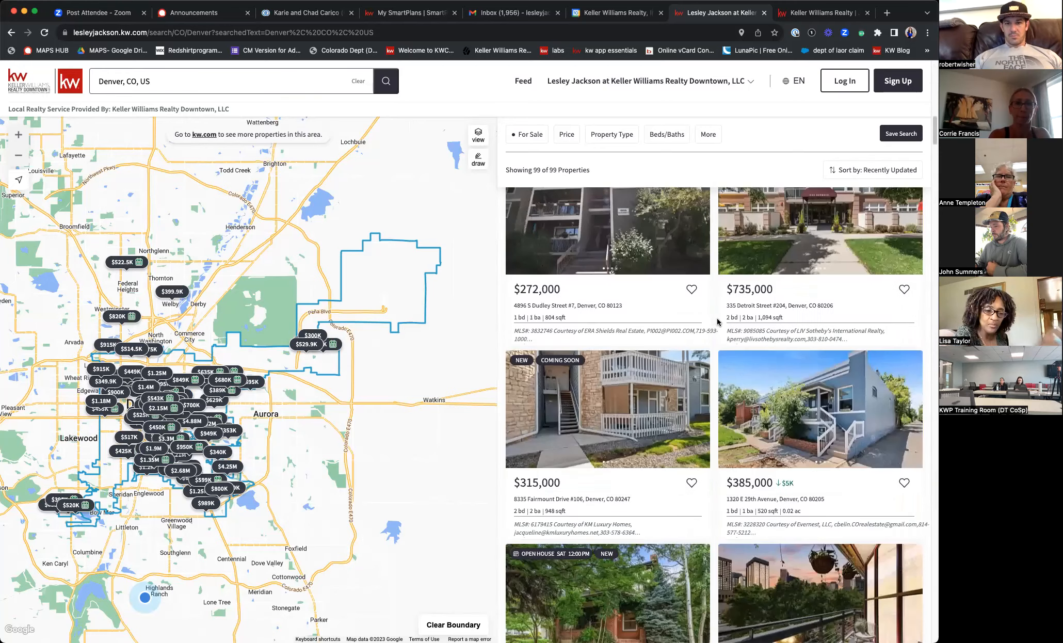
scroll(718, 321, "up", 10)
scroll(598, 449, "down", 5)
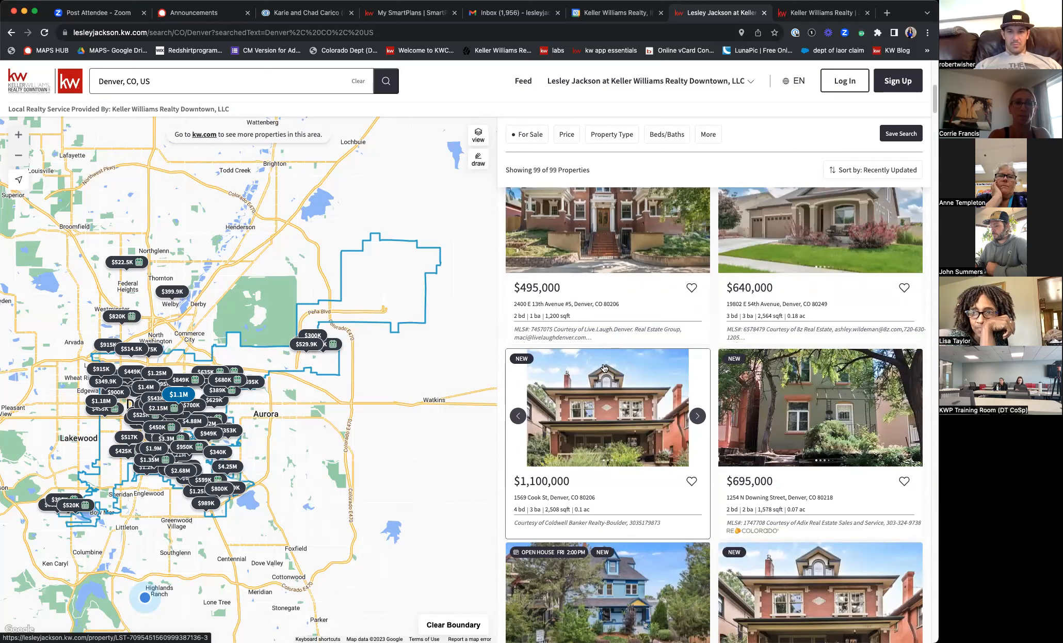
- Return to the JustListed_03_IG editor and browse the free 'house' stock photo results
left_click(819, 14)
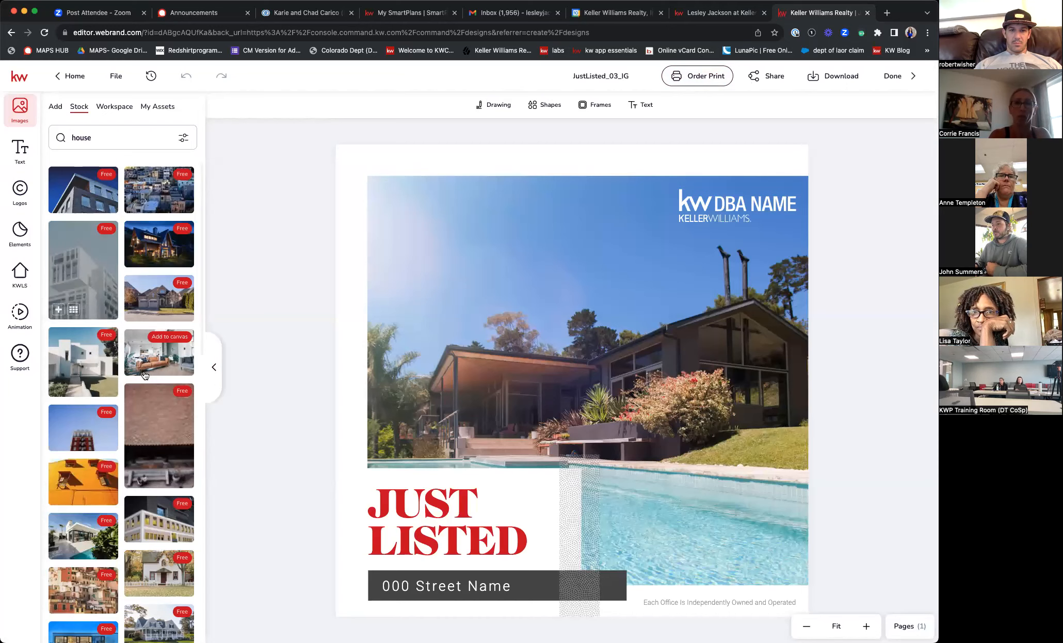
scroll(144, 373, "down", 3)
scroll(143, 369, "down", 8)
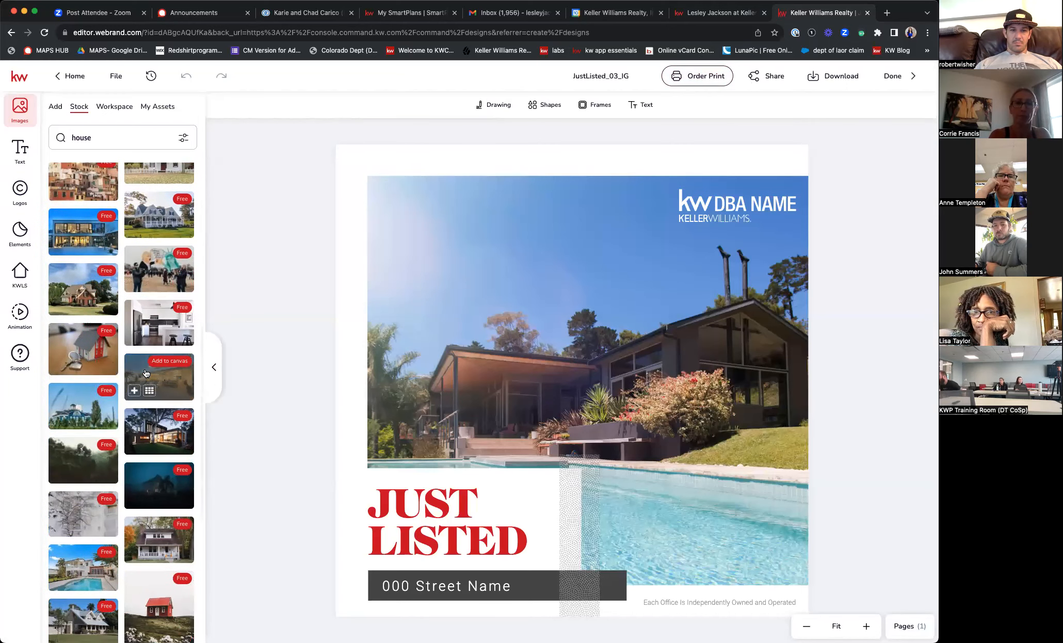
scroll(145, 374, "down", 8)
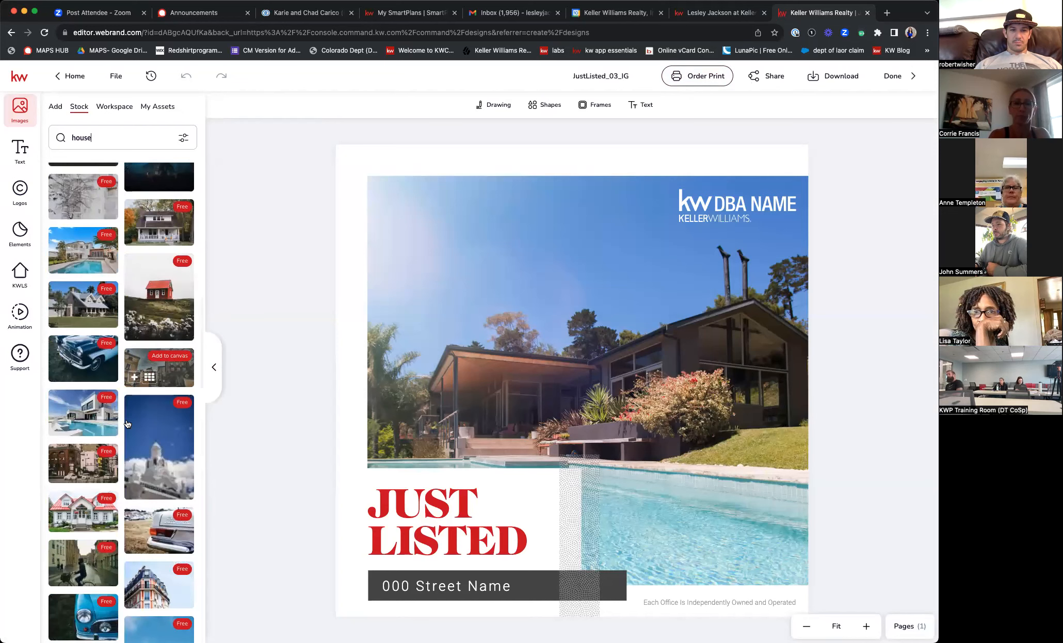
scroll(128, 424, "down", 6)
scroll(127, 424, "down", 8)
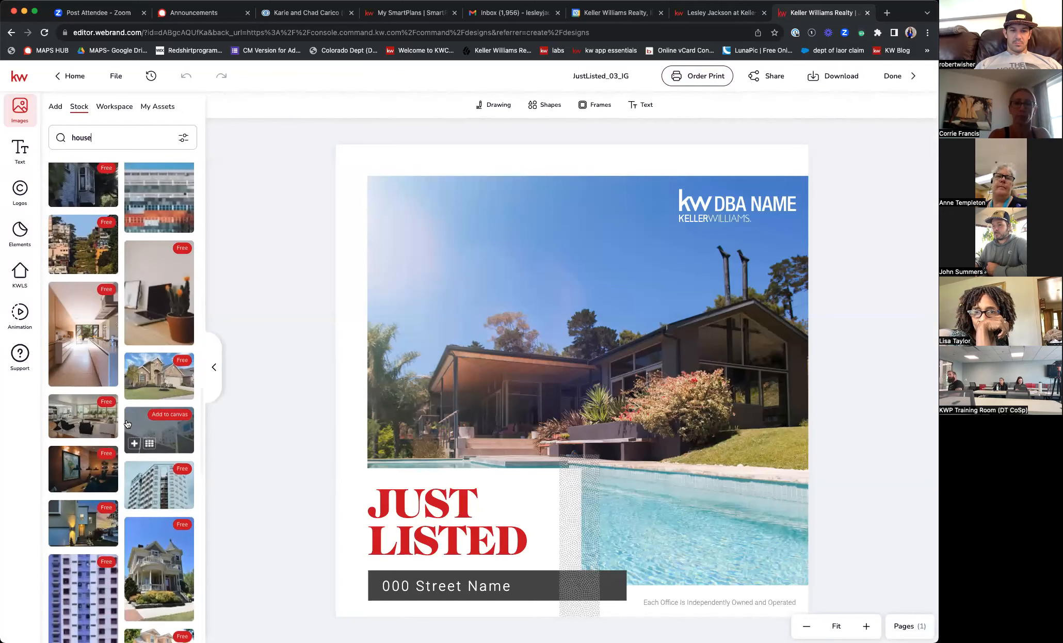
scroll(127, 424, "down", 6)
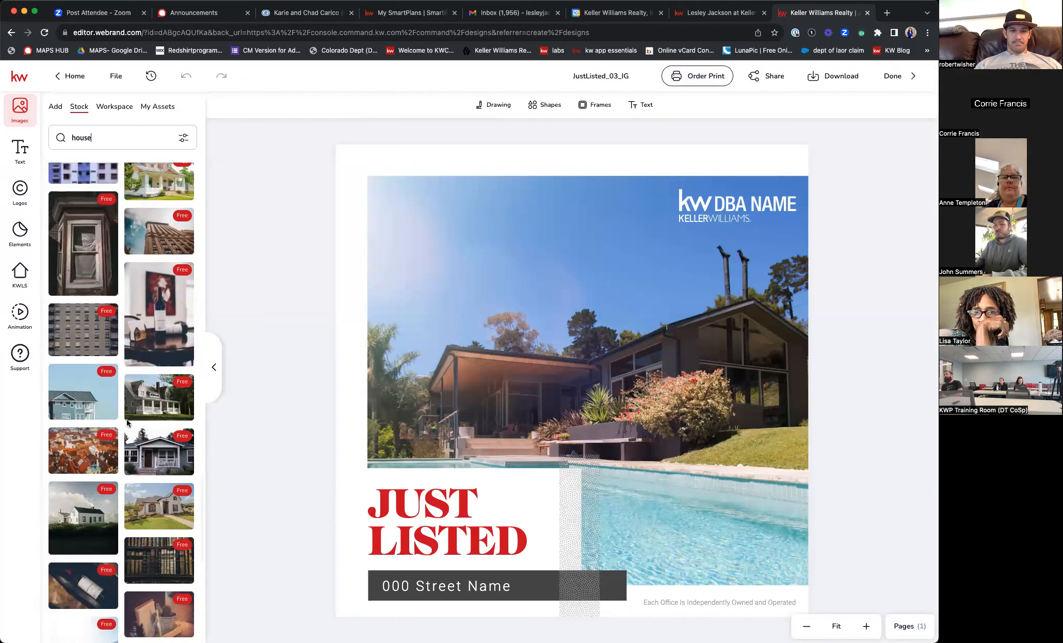
scroll(158, 404, "down", 4)
scroll(157, 404, "down", 7)
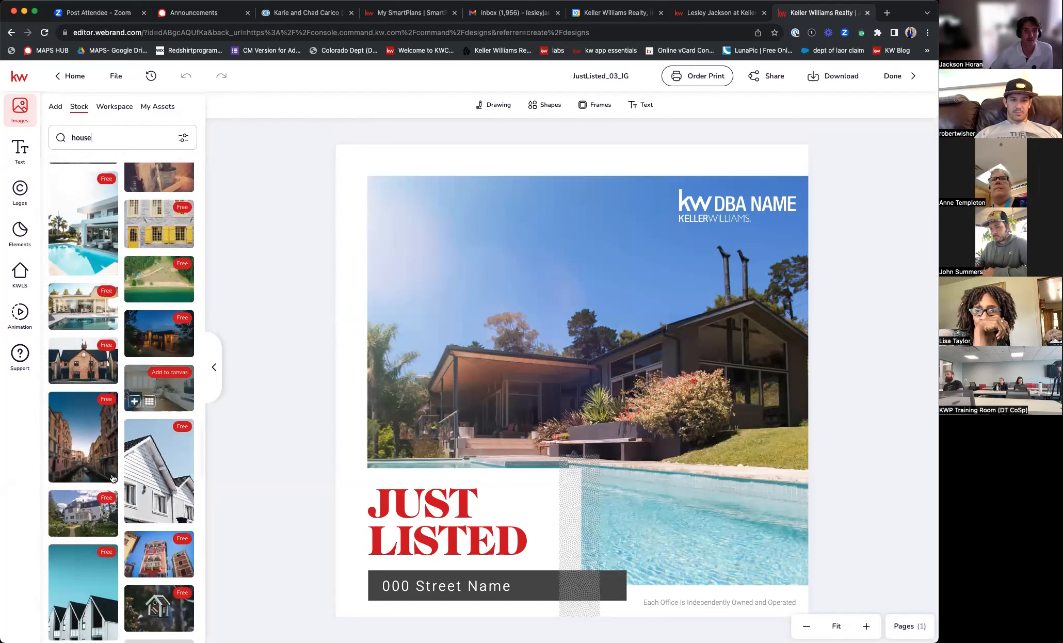
scroll(113, 479, "down", 6)
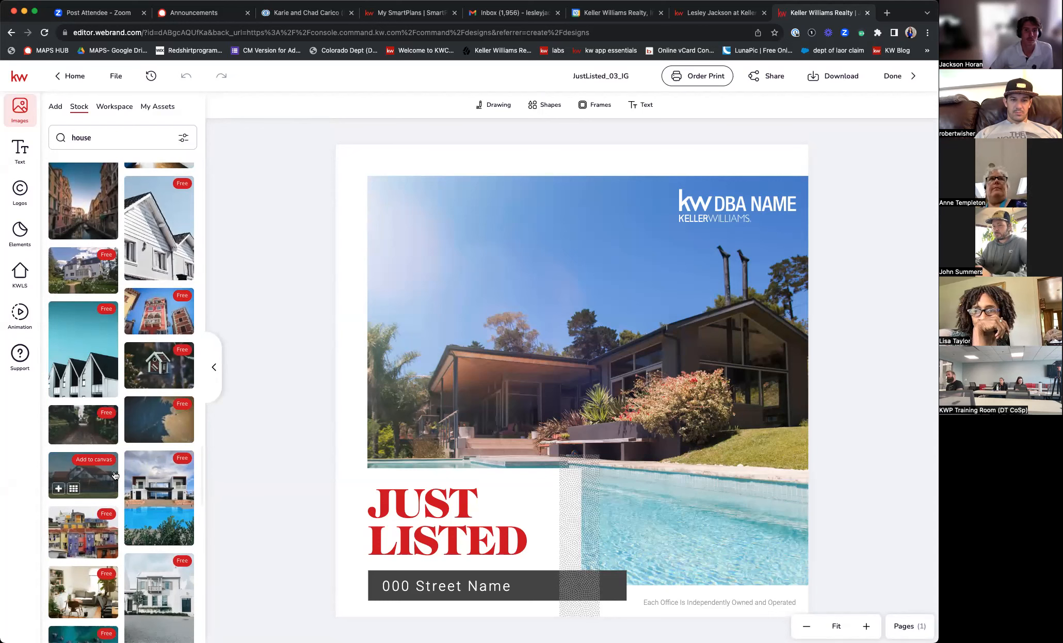
scroll(124, 471, "down", 6)
scroll(125, 470, "down", 5)
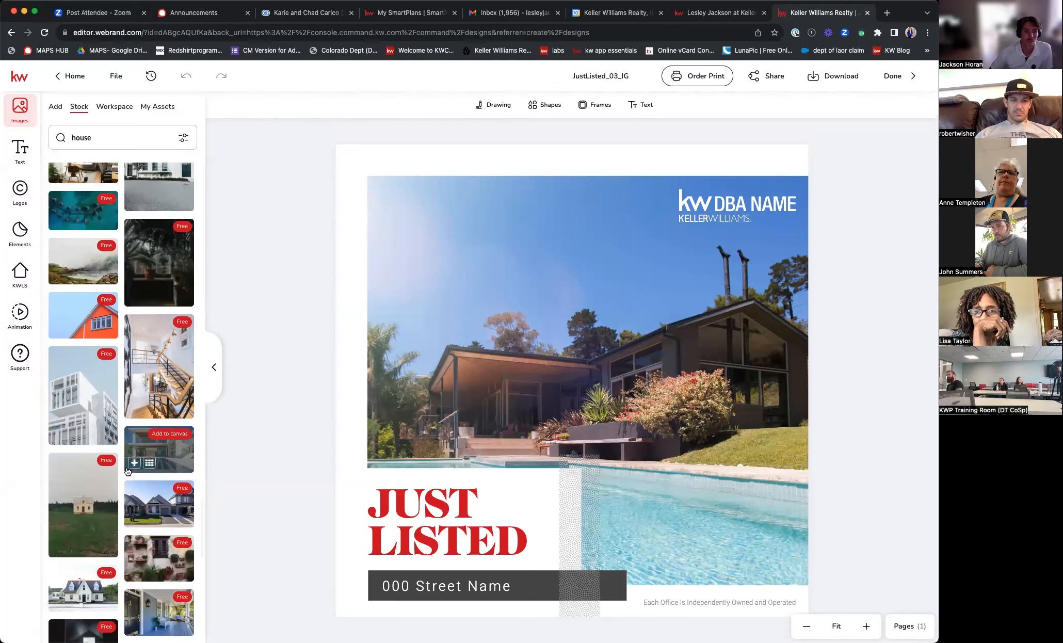
scroll(127, 471, "down", 10)
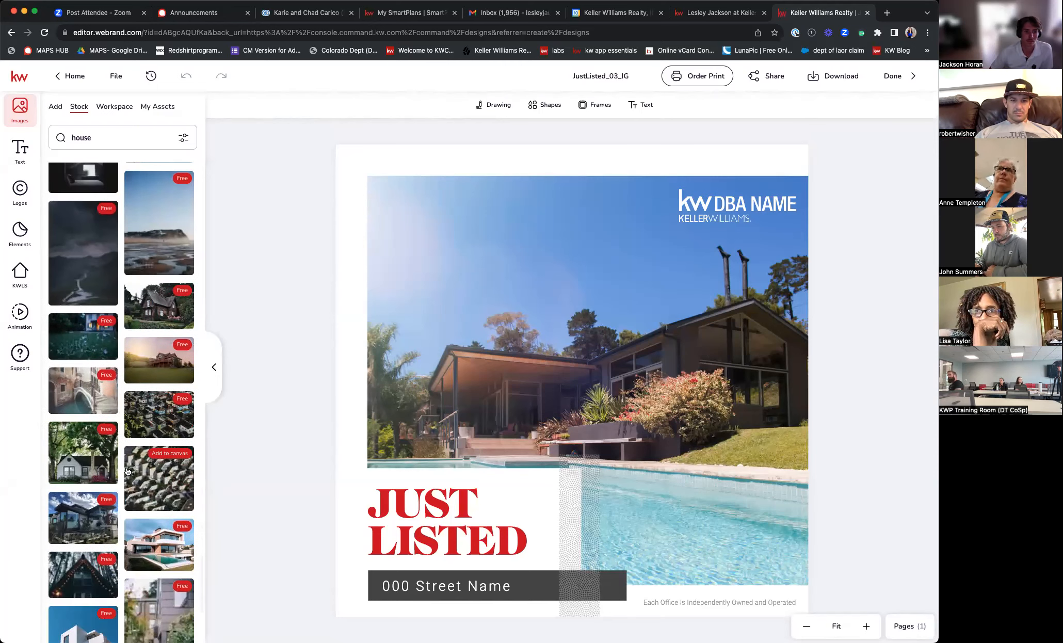
scroll(127, 471, "down", 6)
scroll(128, 471, "down", 4)
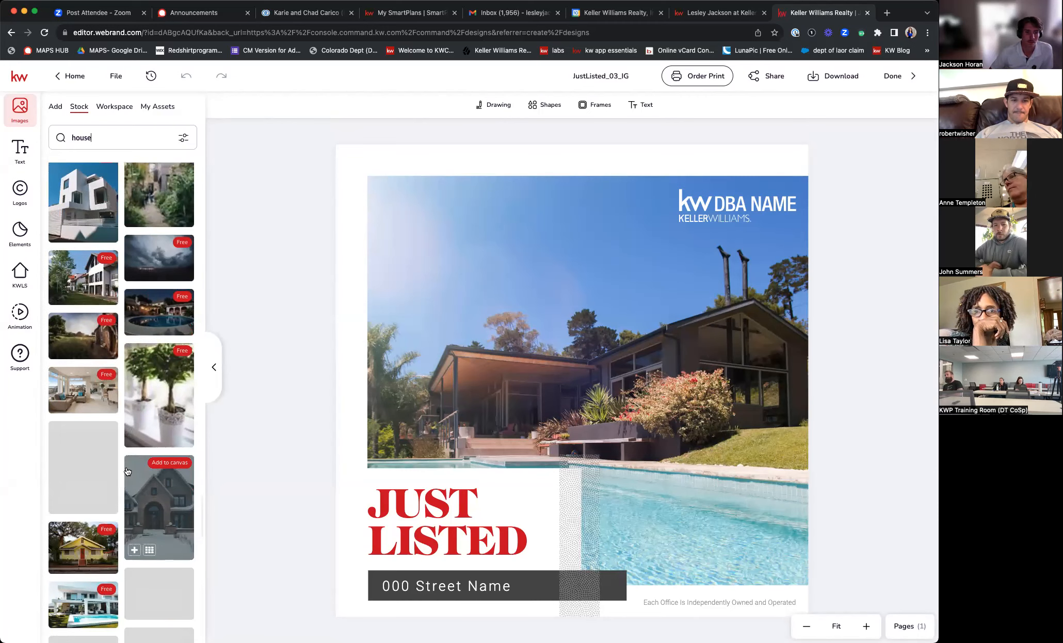
scroll(127, 471, "down", 5)
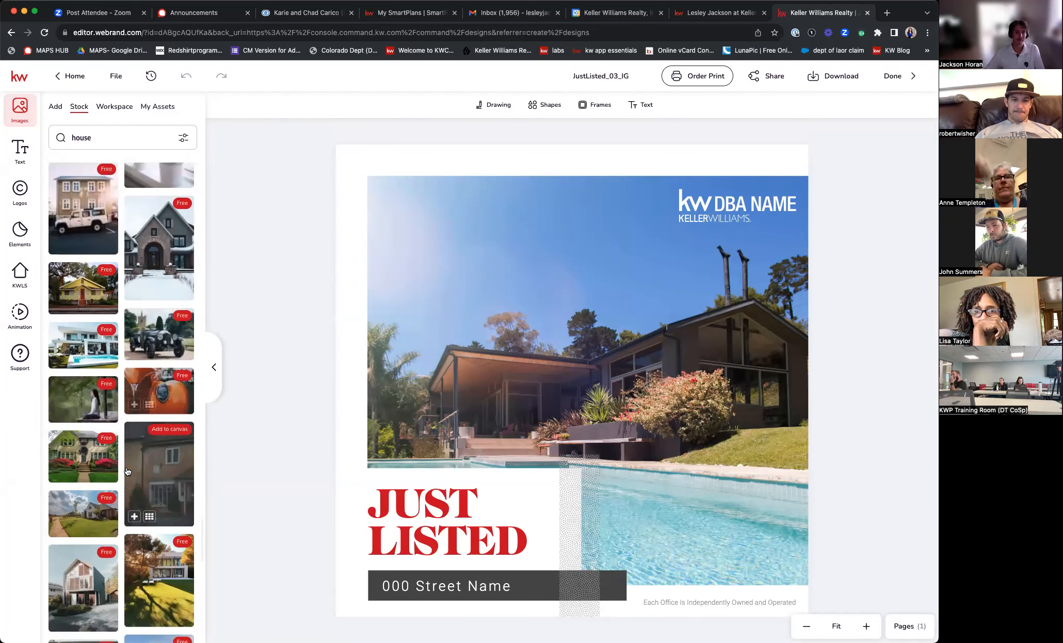
scroll(128, 470, "down", 7)
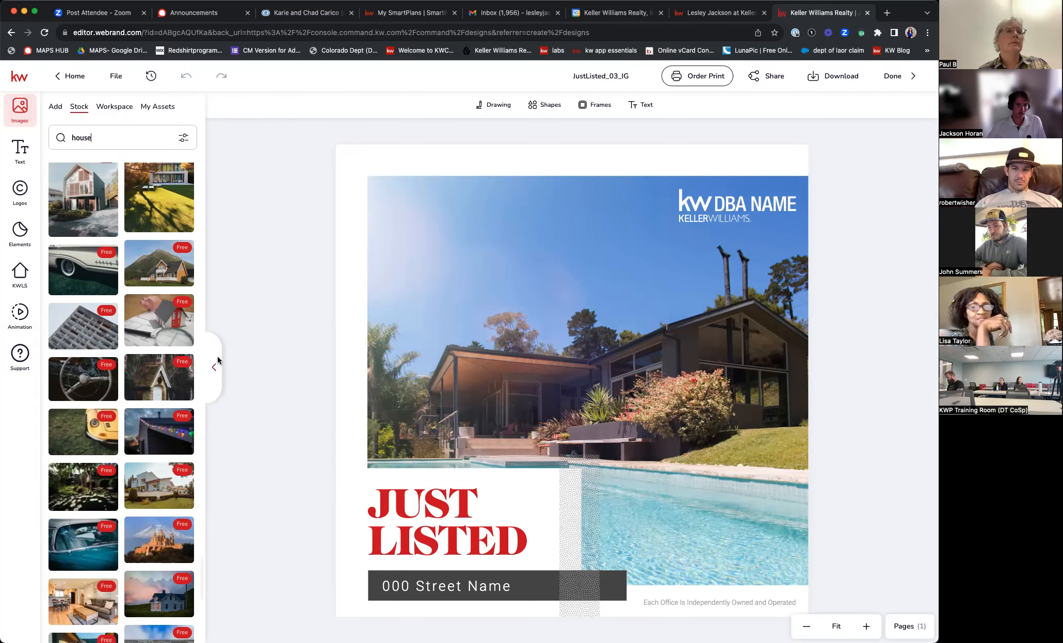
left_click(121, 106)
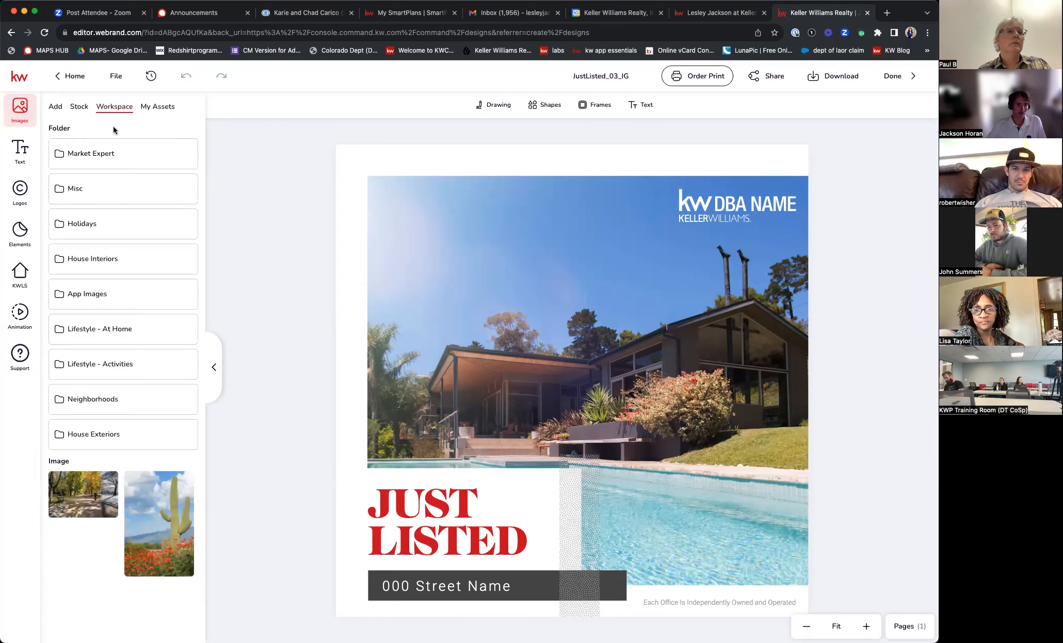
left_click(106, 437)
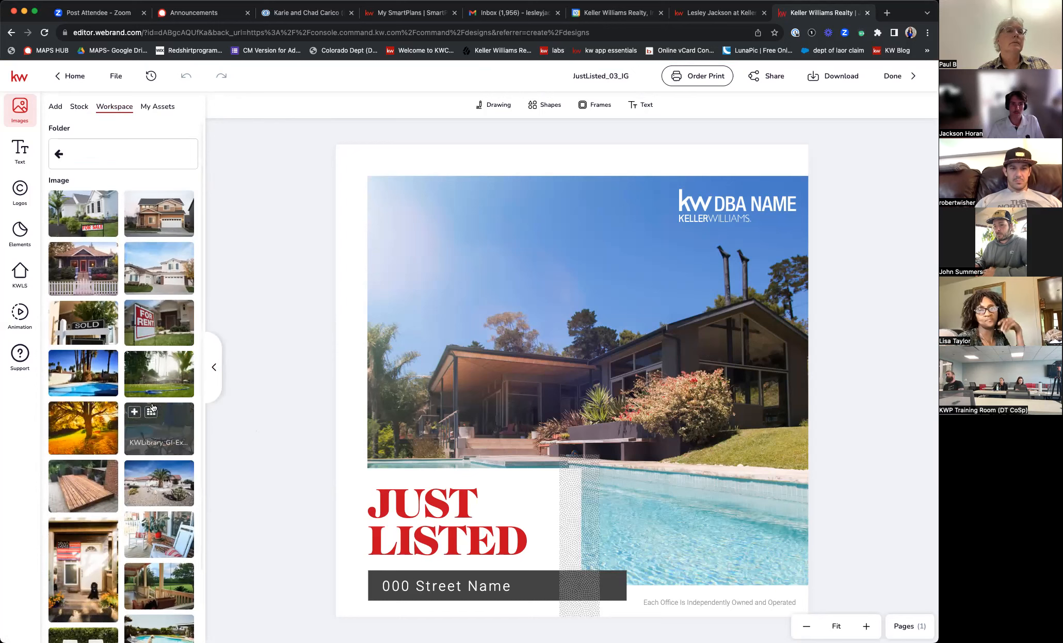
scroll(155, 413, "down", 3)
scroll(153, 405, "down", 2)
scroll(152, 387, "up", 3)
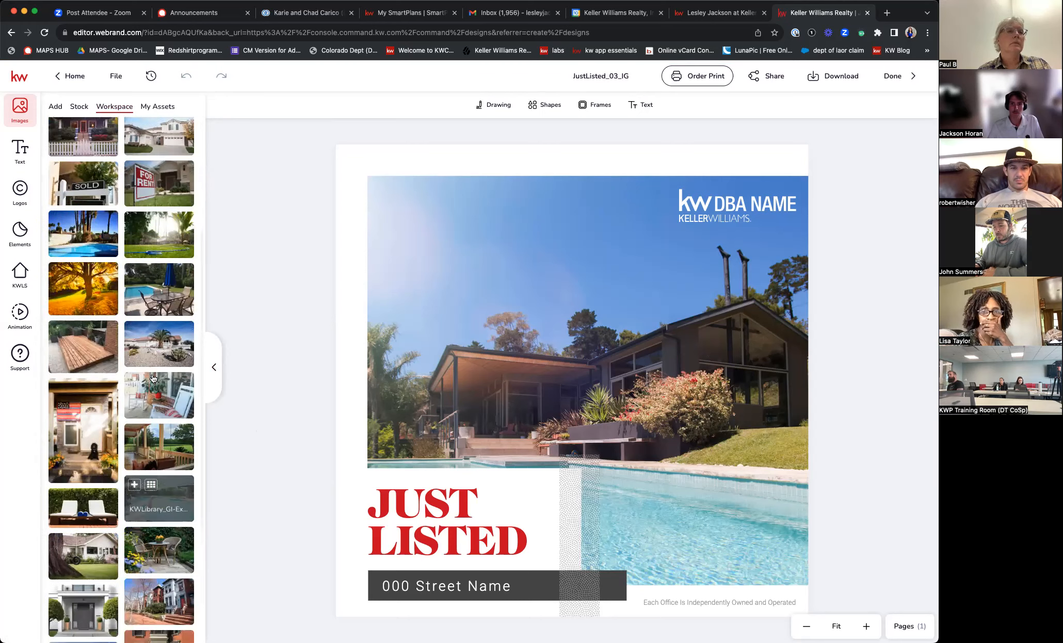
scroll(86, 206, "up", 2)
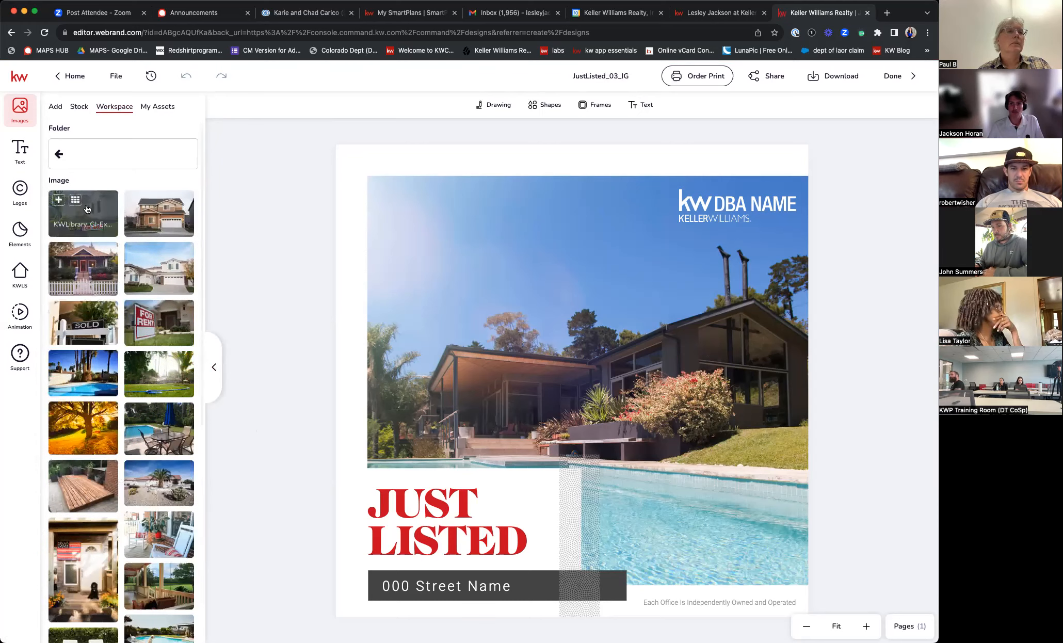
scroll(120, 363, "down", 10)
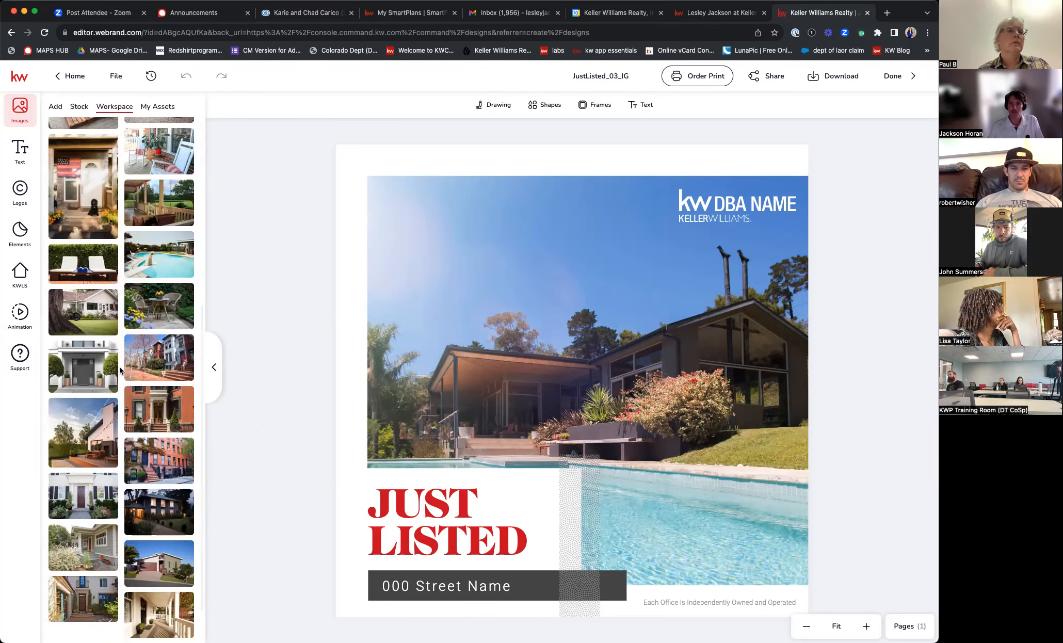
scroll(119, 379, "down", 8)
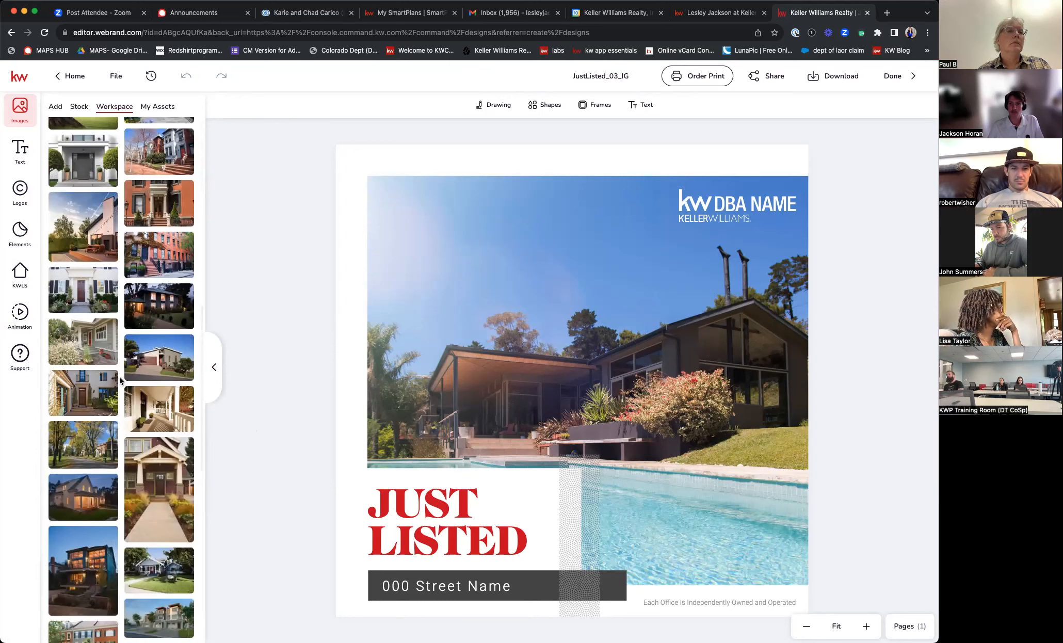
mouse_move(91, 493)
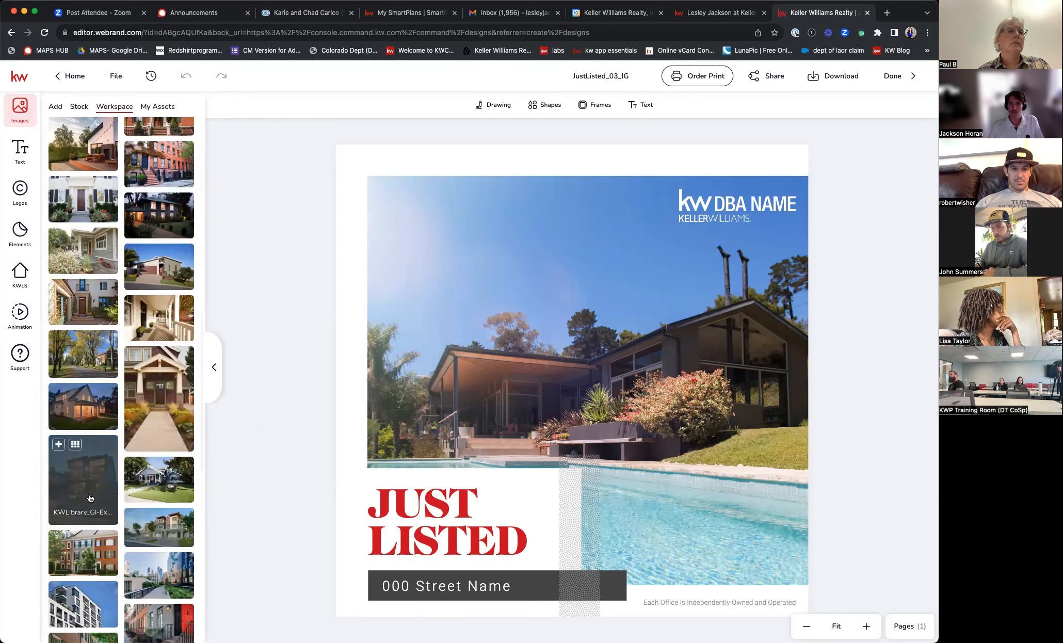
- Replace the design's pool house photo with the blue bungalow and white picket fence image
left_click(634, 367)
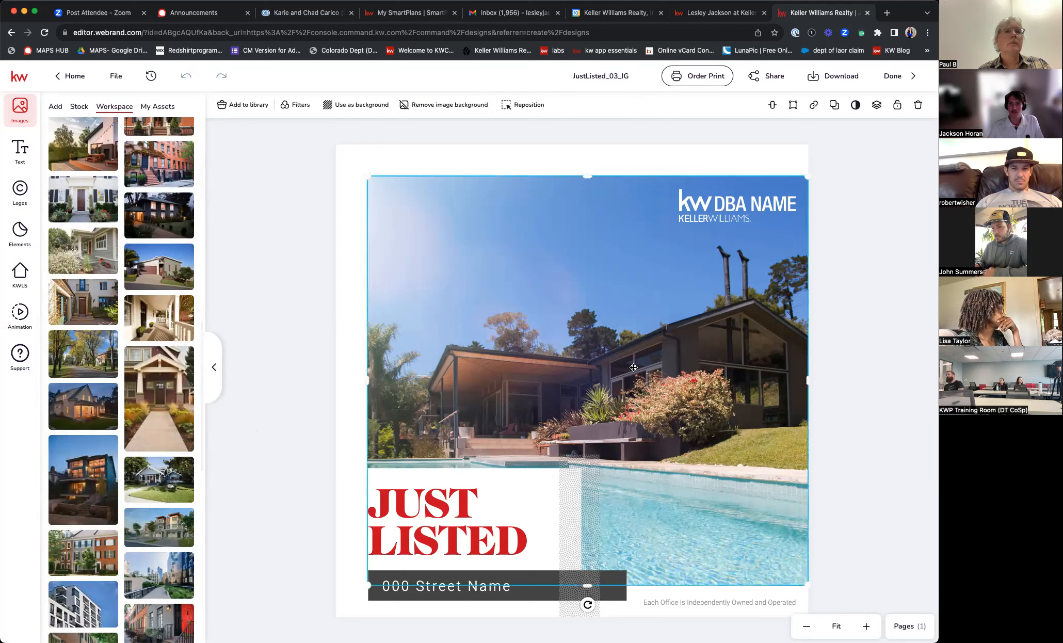
mouse_move(163, 354)
scroll(160, 351, "down", 15)
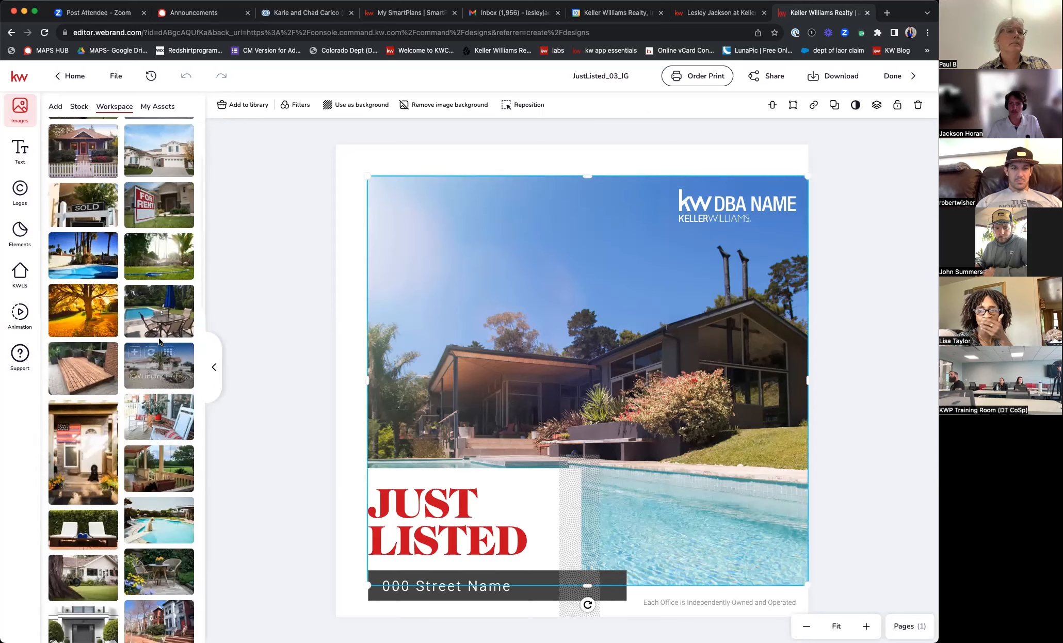
scroll(158, 339, "up", 3)
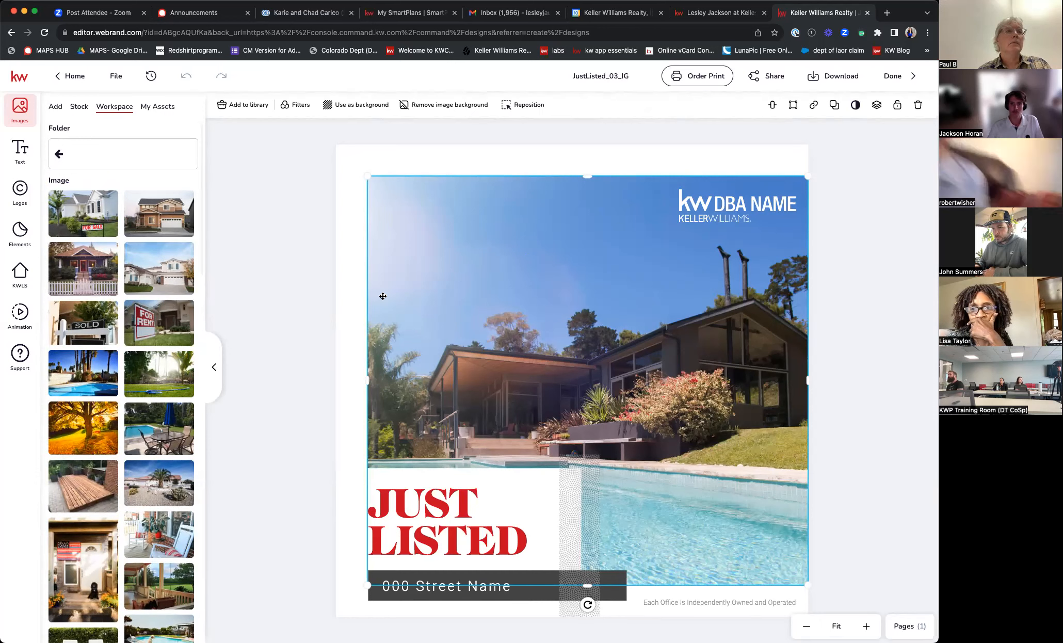
mouse_move(76, 252)
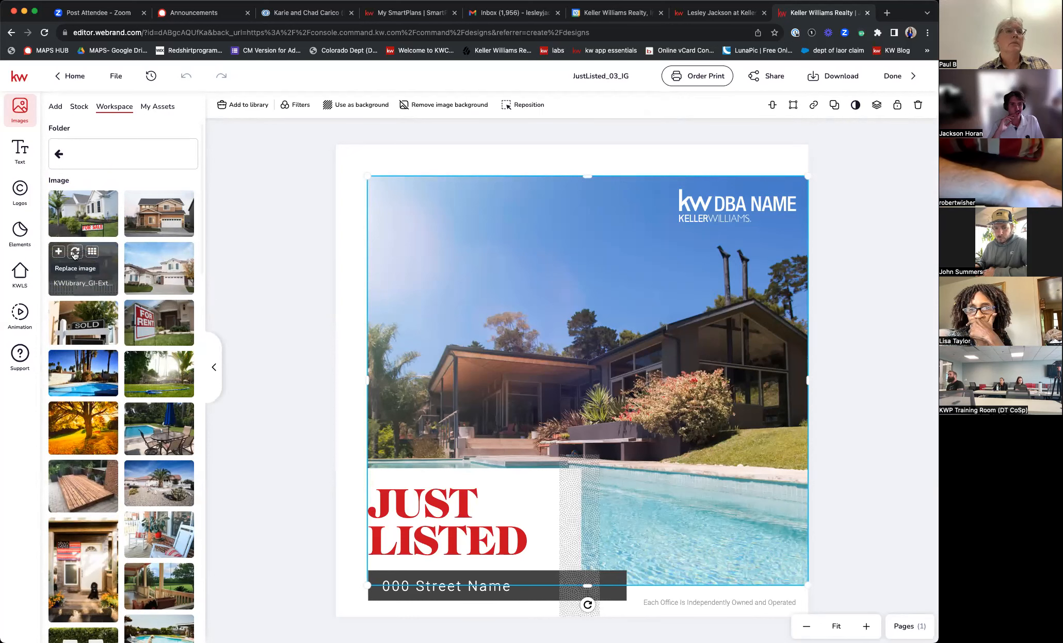
left_click(75, 252)
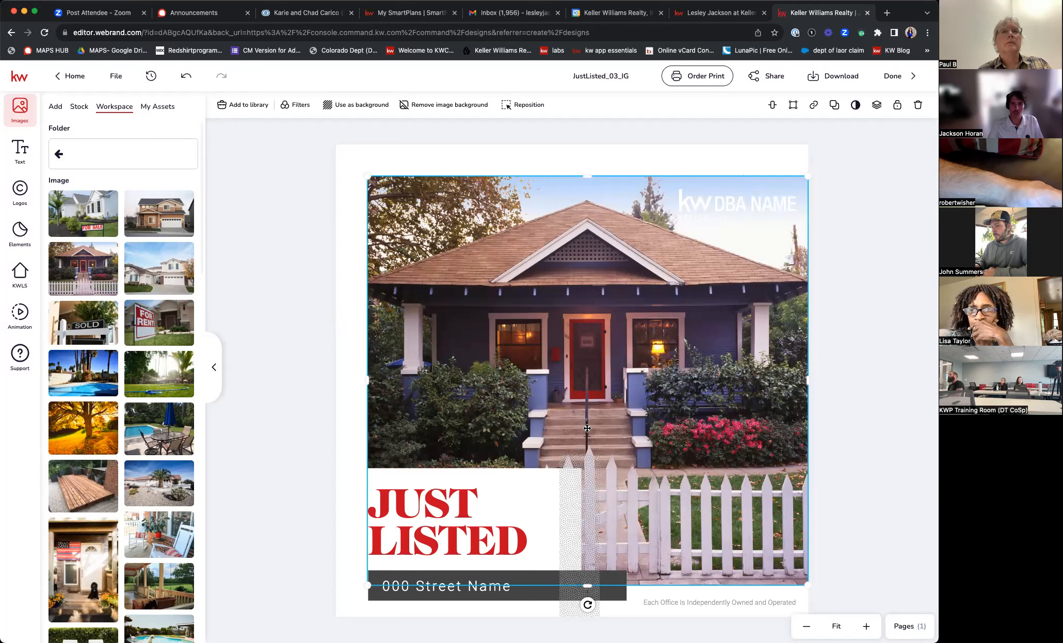
left_click(519, 591)
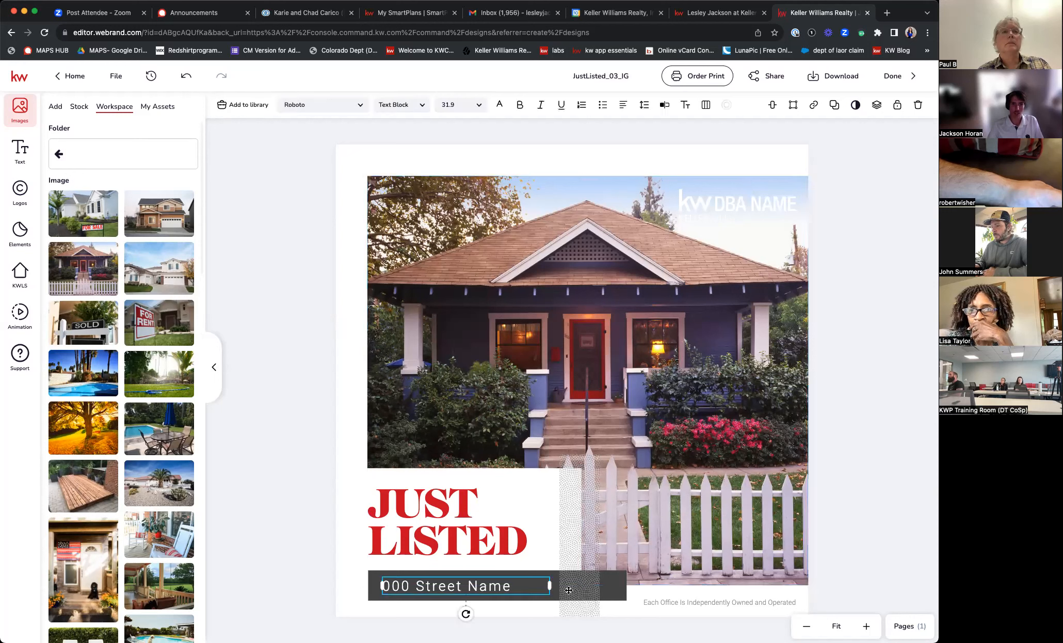
- Delete the KW DBA NAME logo from the design
left_click(871, 517)
double_click(500, 590)
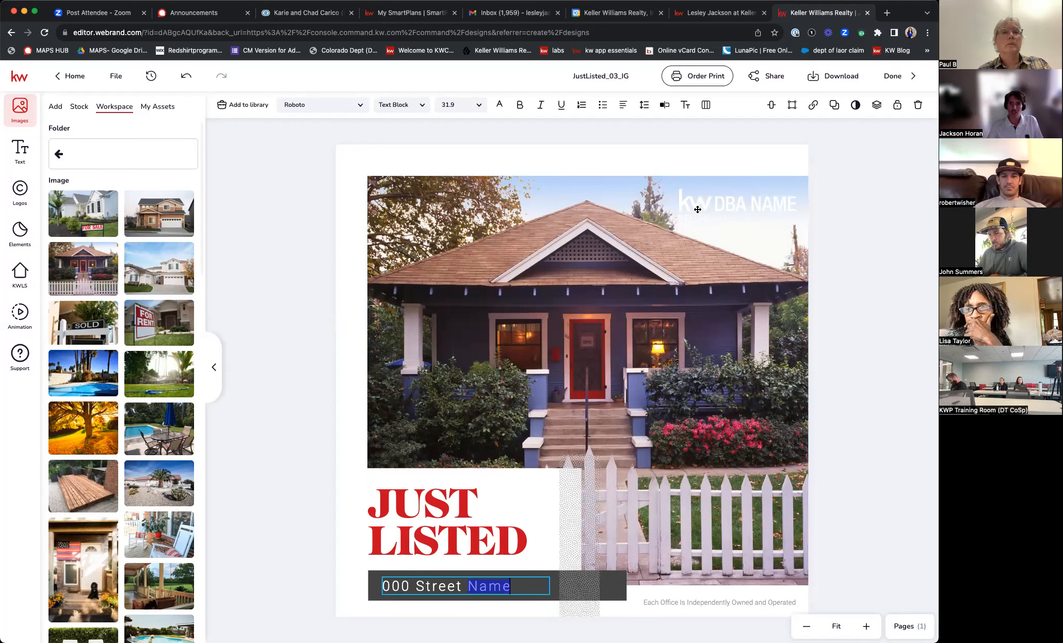
key("Escape")
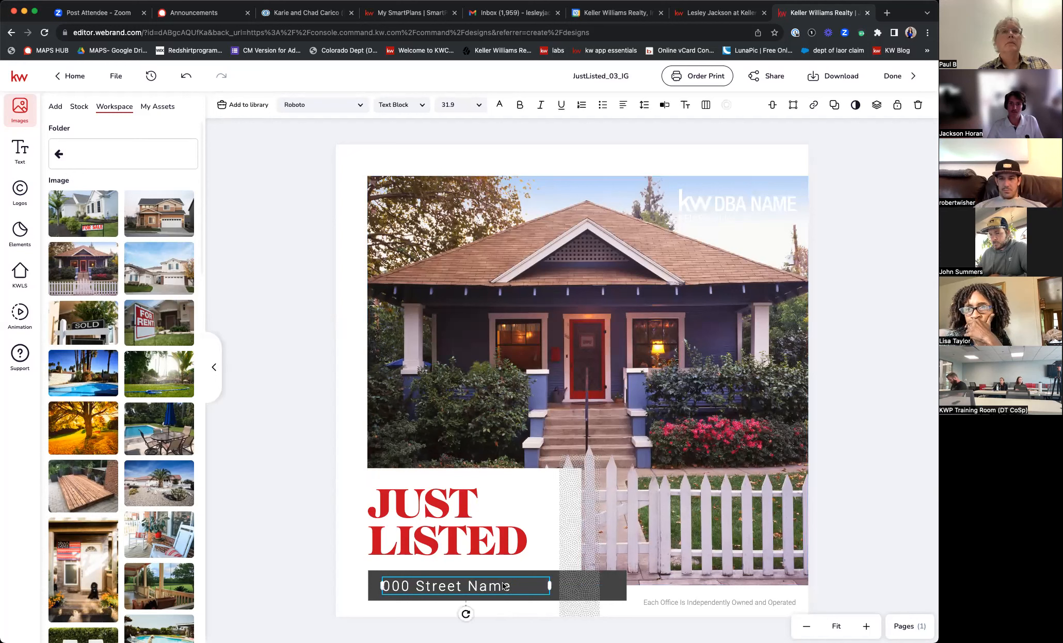
key("ctrl+a")
left_click_drag(513, 588, 743, 213)
left_click(743, 212)
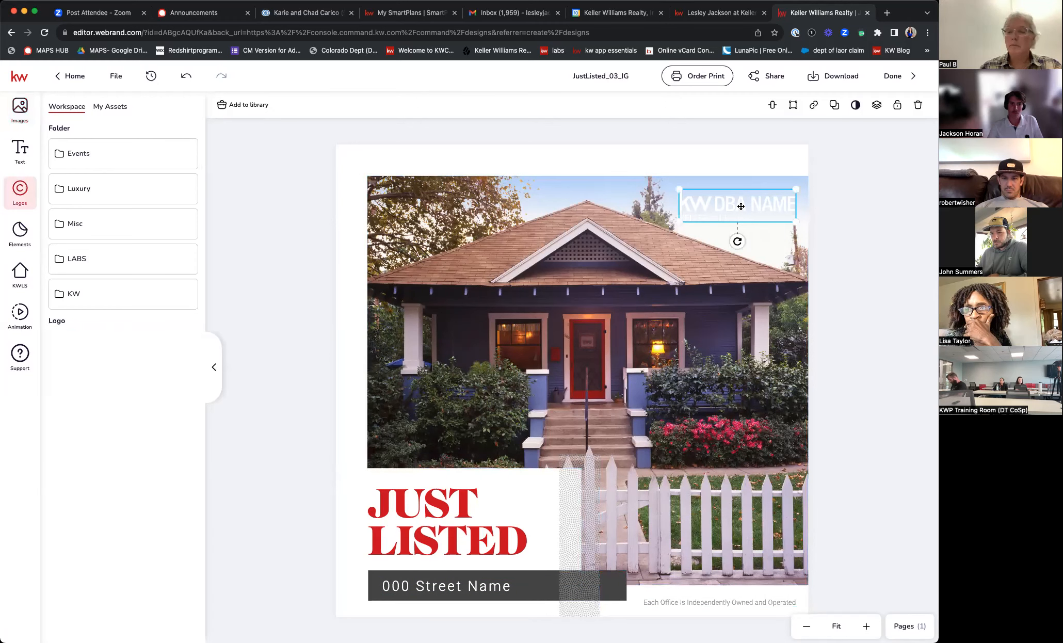
key("BackSpace")
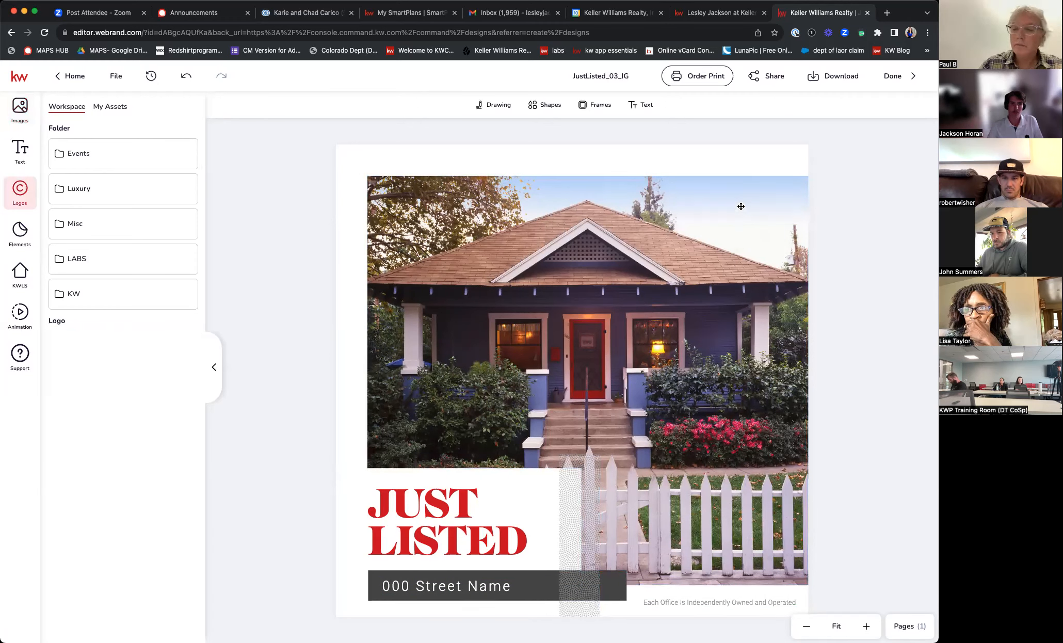
- Replace the 000 Street Name placeholder with DENVER,CO
double_click(505, 588)
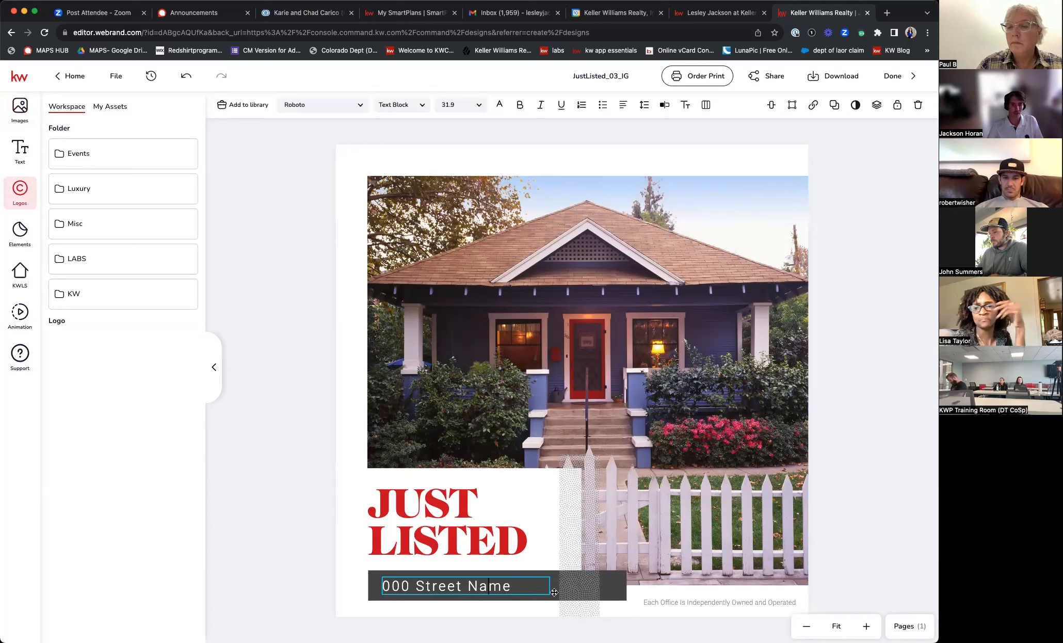
key("super+a")
type("DE")
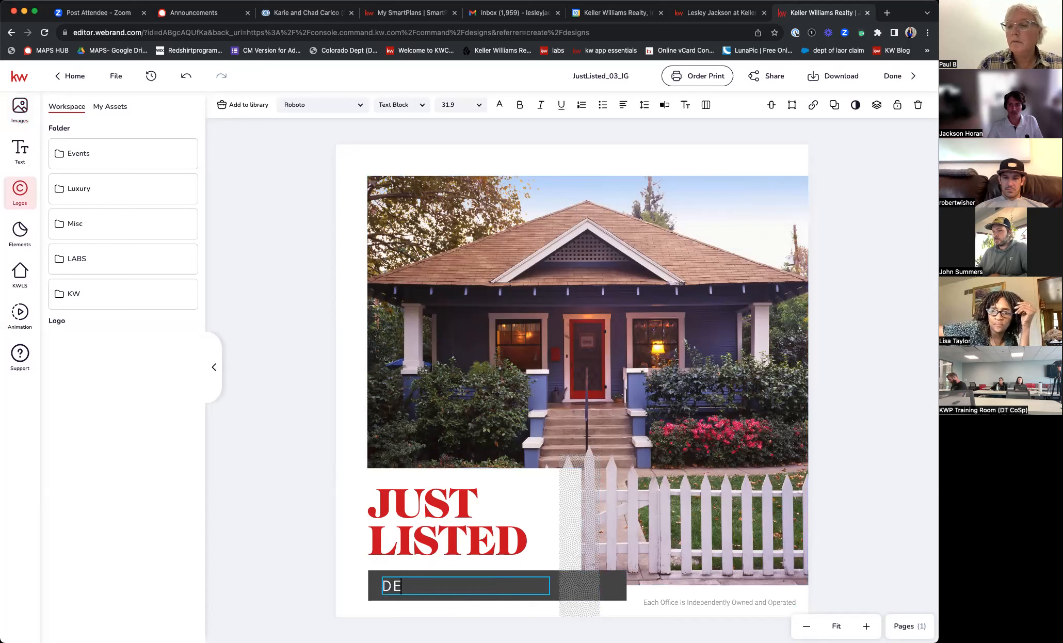
type("NVER,")
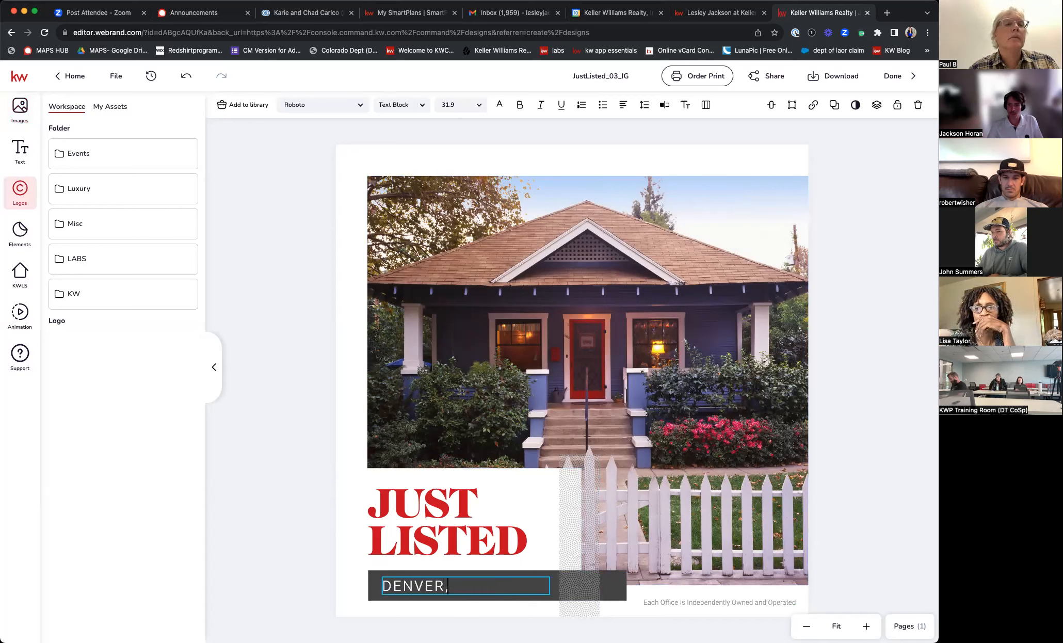
type("CO")
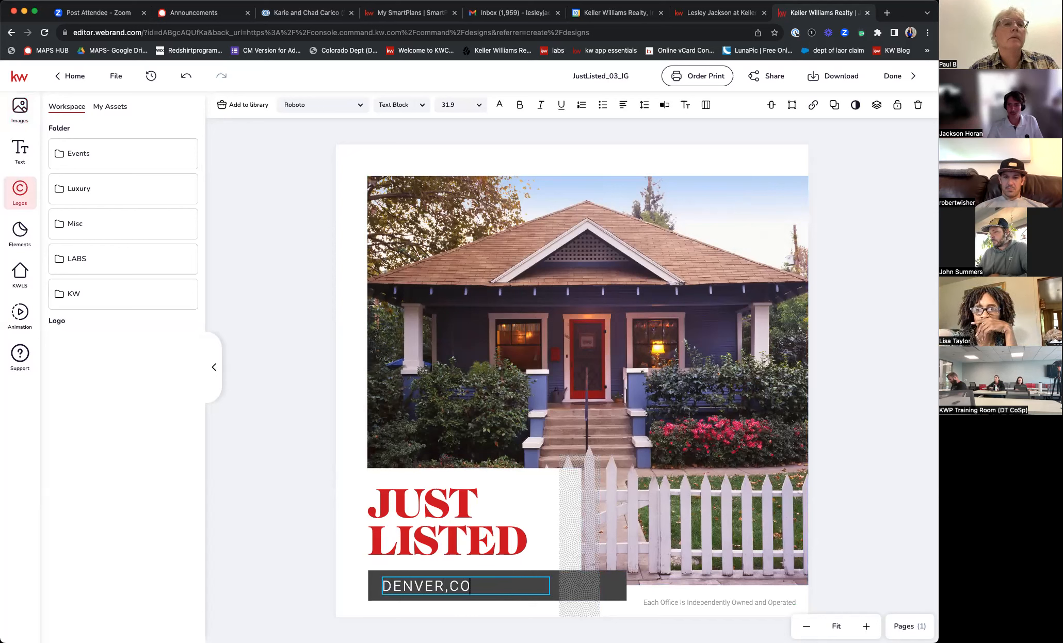
key("Escape")
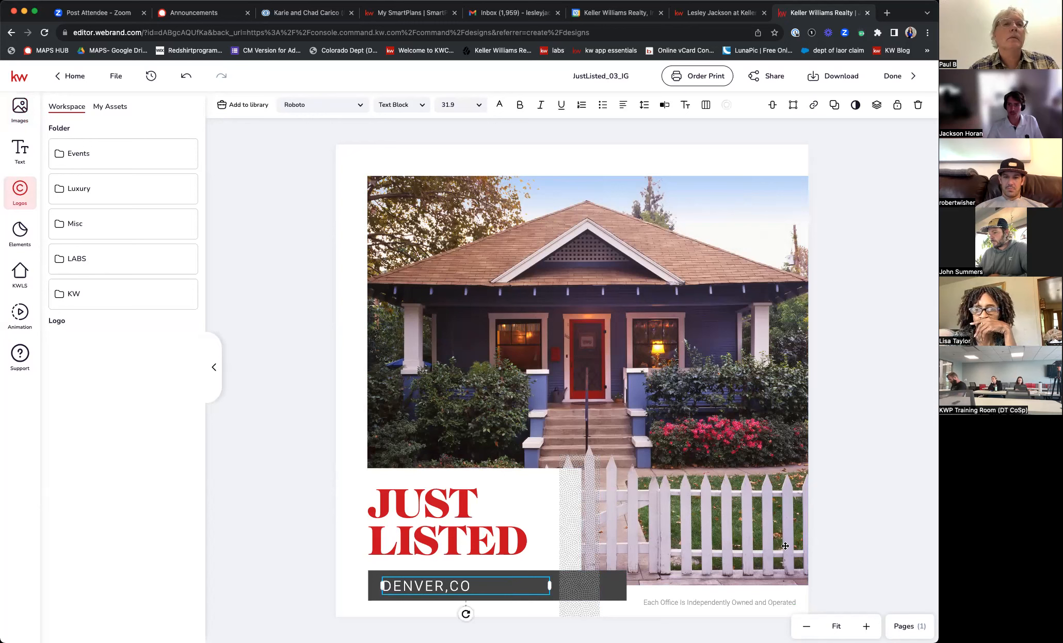
left_click(746, 601)
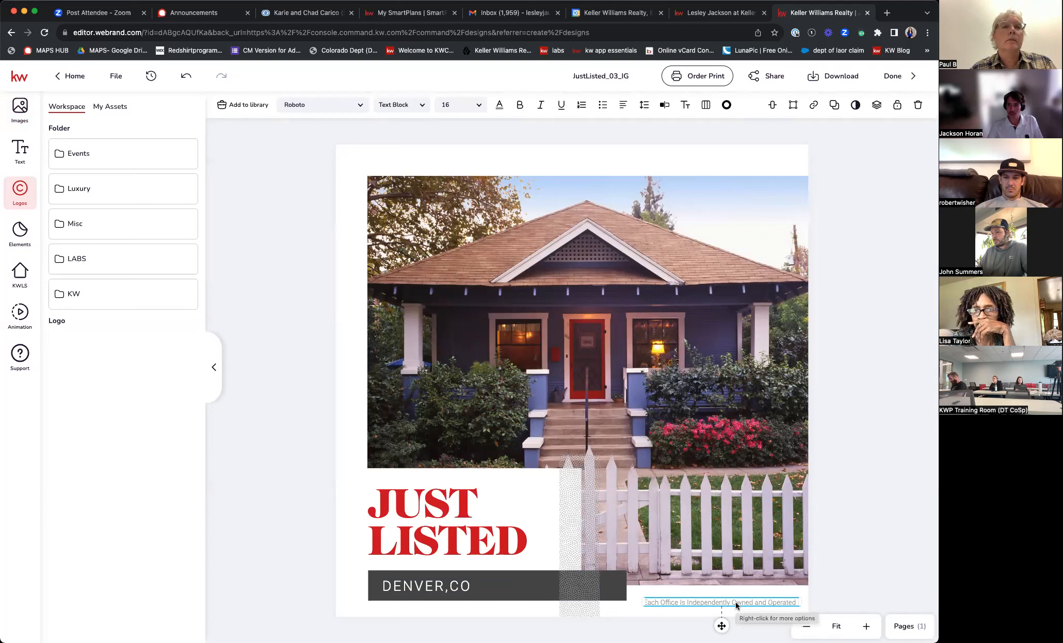
- Delete the disclaimer line, rename the design 'home search ad', and save on leaving
key("Delete")
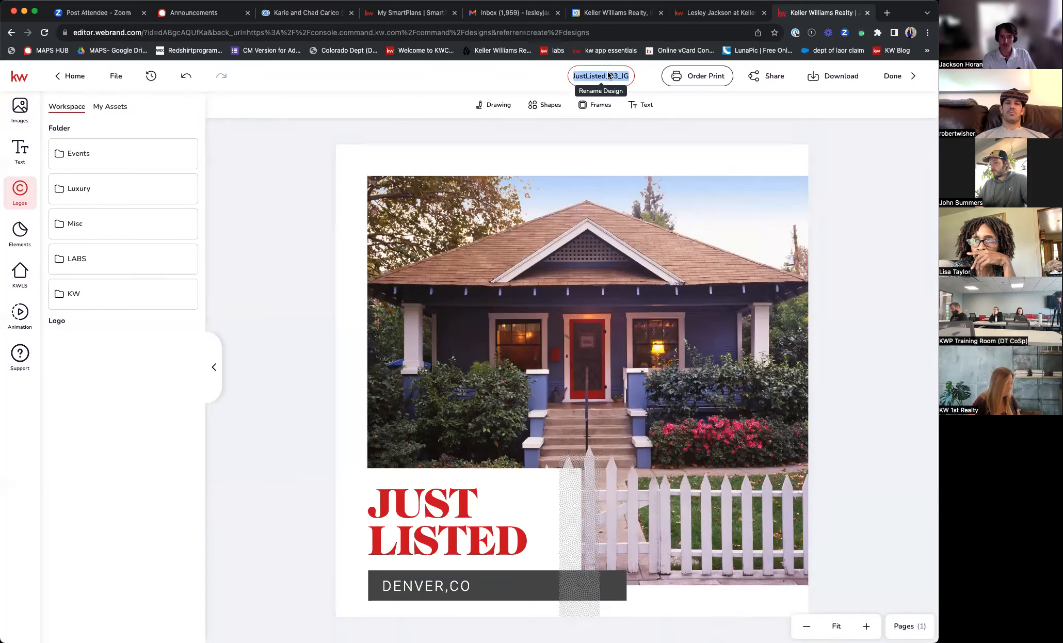
type("home search ad")
key("Return")
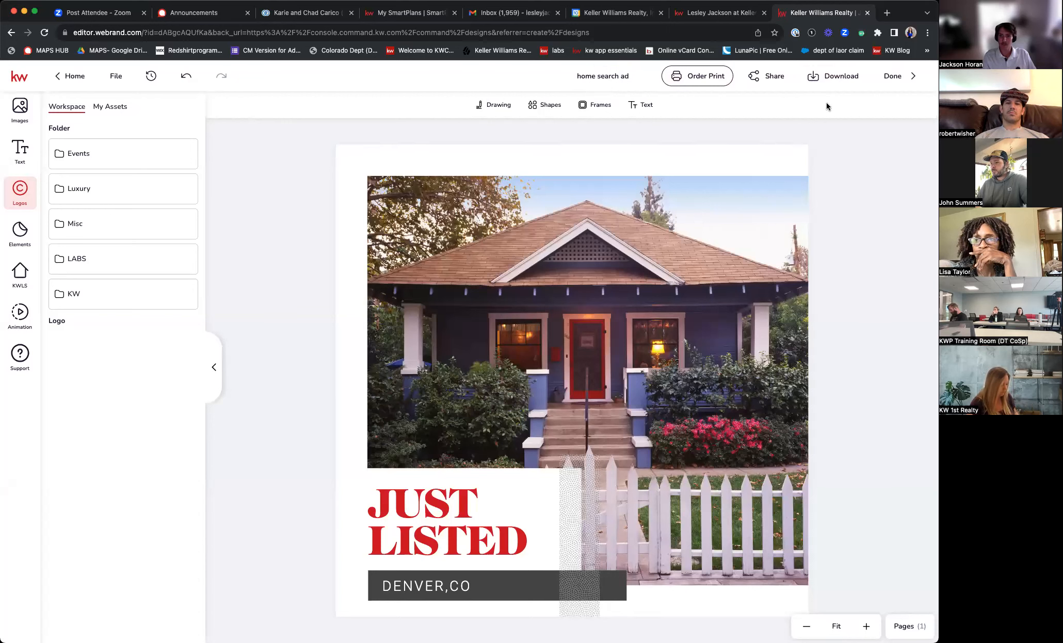
left_click(894, 77)
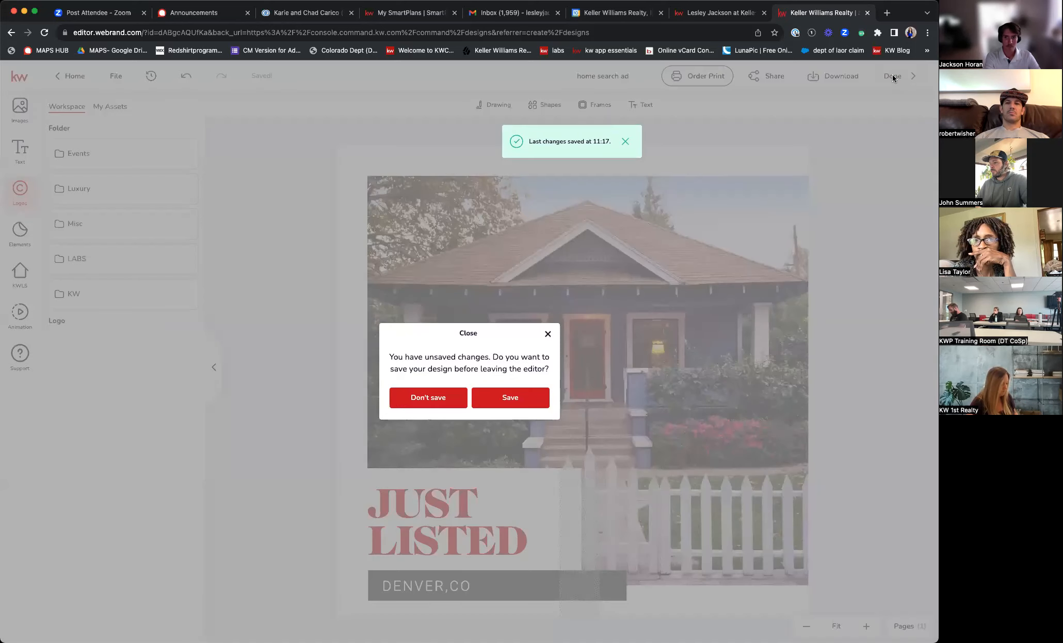
left_click(533, 395)
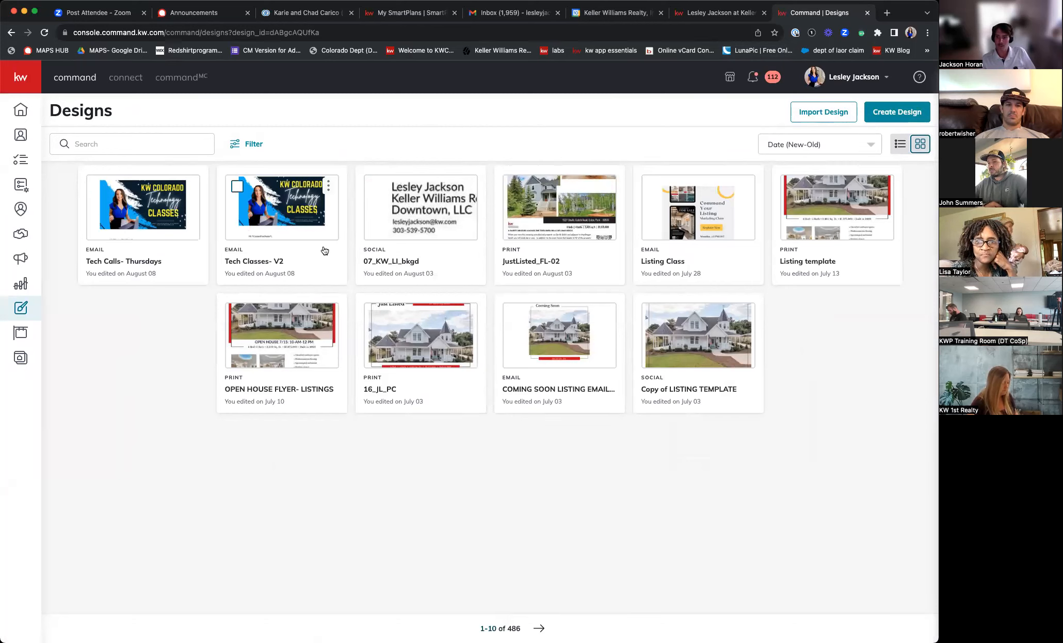
- Apply the Social design-type filter, then remove it to show all designs
left_click(254, 143)
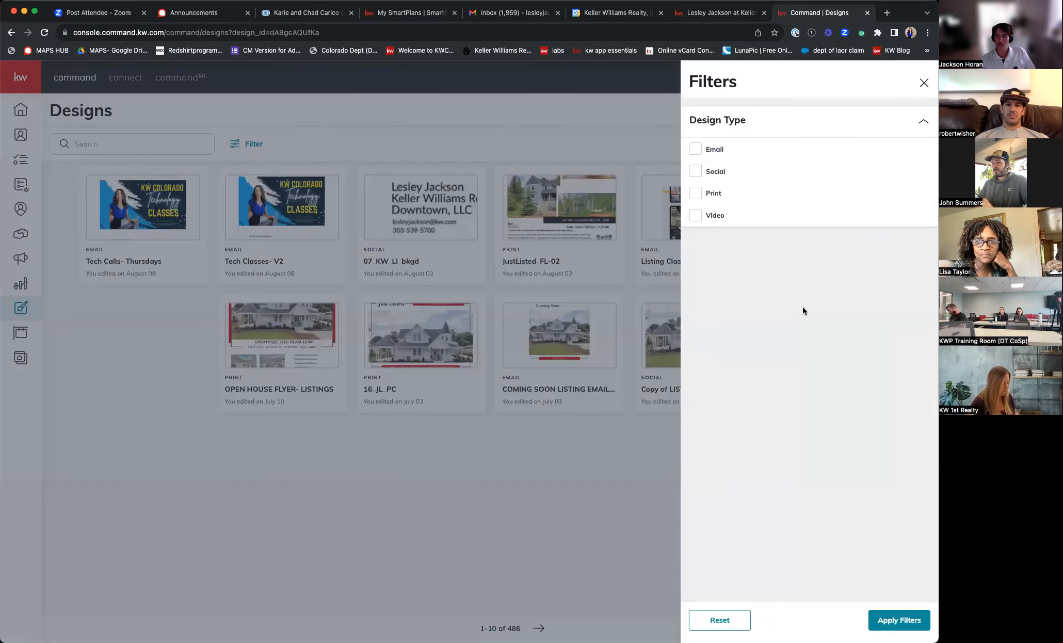
left_click(696, 172)
left_click(886, 619)
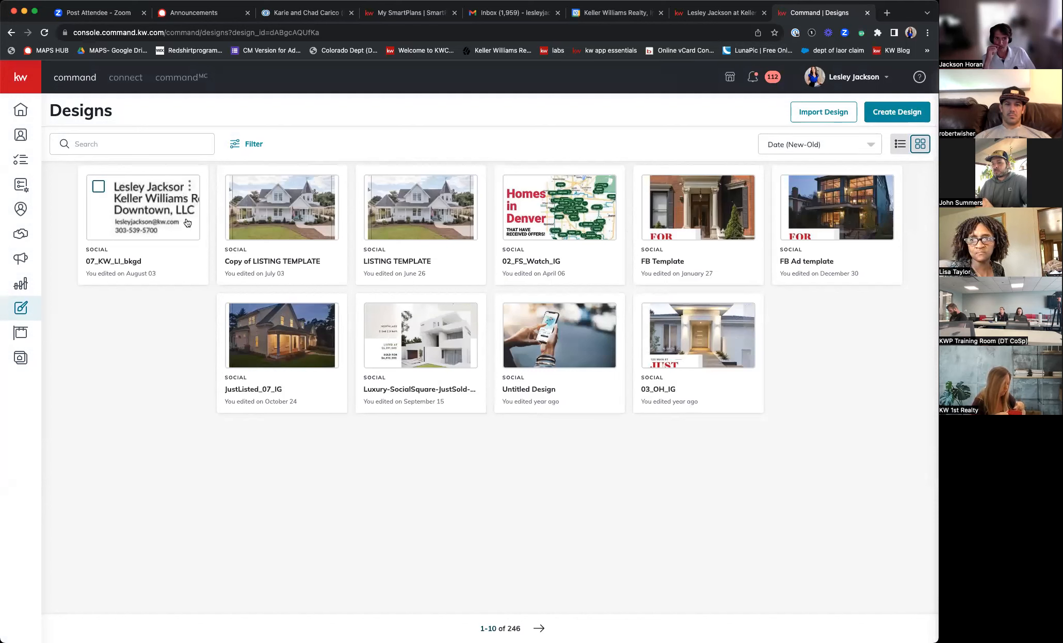
left_click(188, 139)
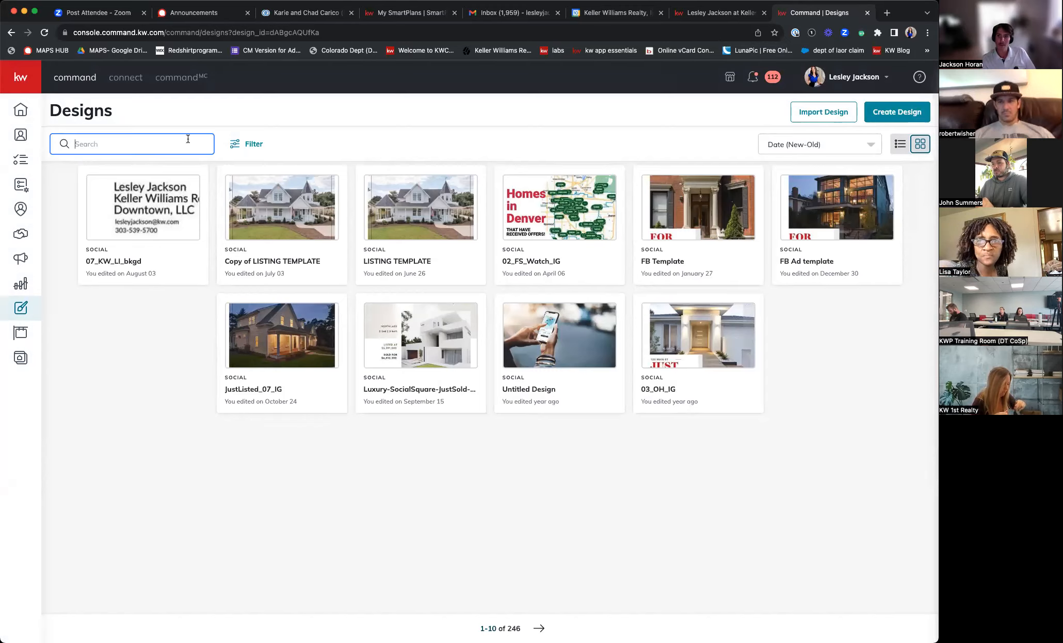
left_click(248, 140)
left_click(697, 172)
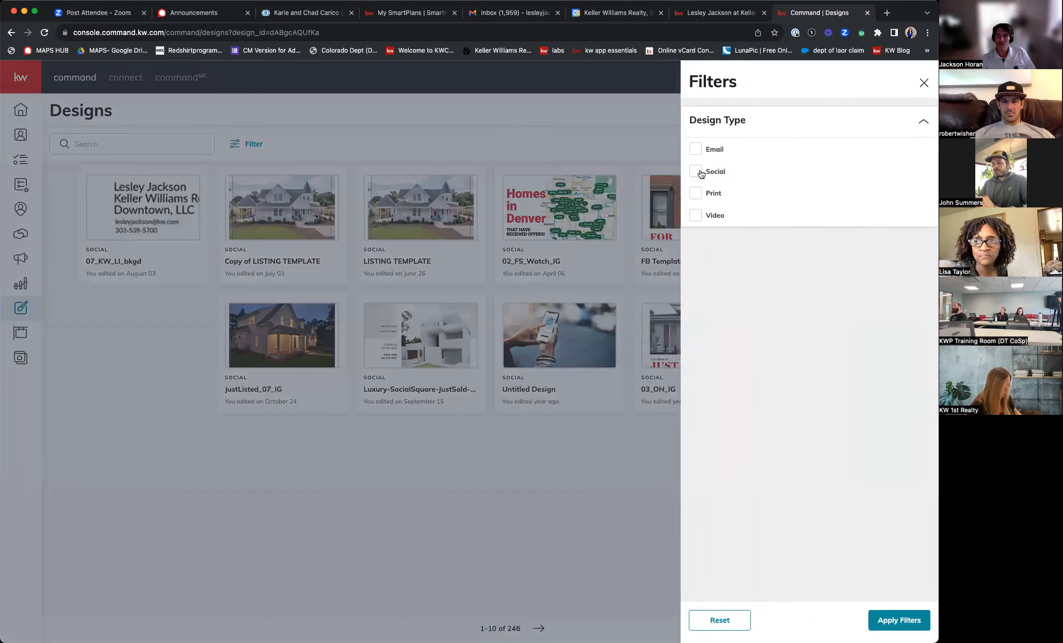
left_click(127, 145)
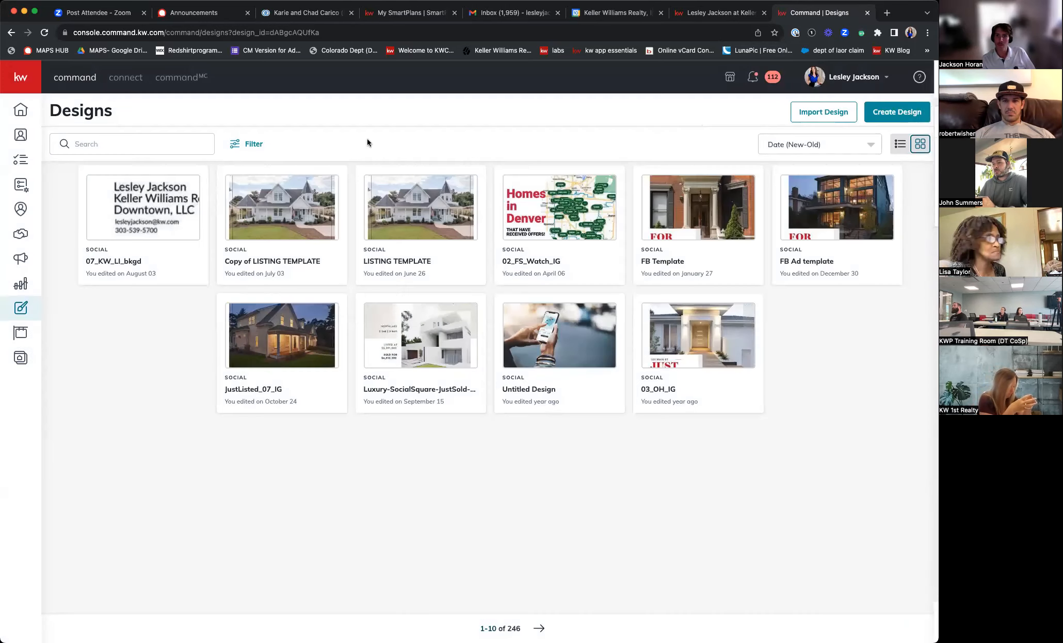
- Search the designs for 'home search', then clear the search box
left_click(140, 142)
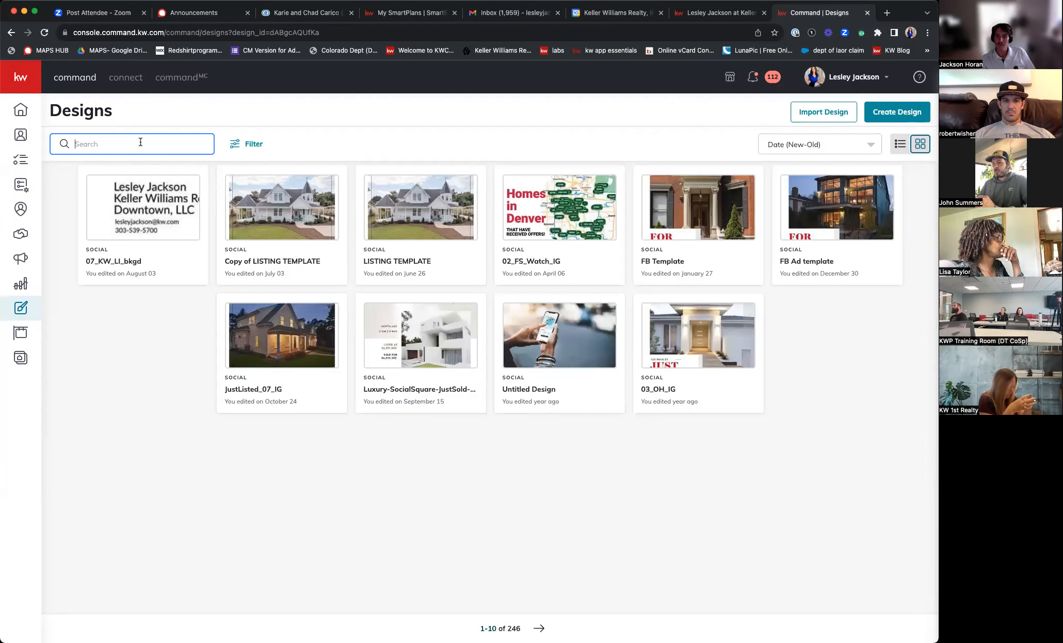
type("homes")
key("BackSpace")
type("search")
key("Return")
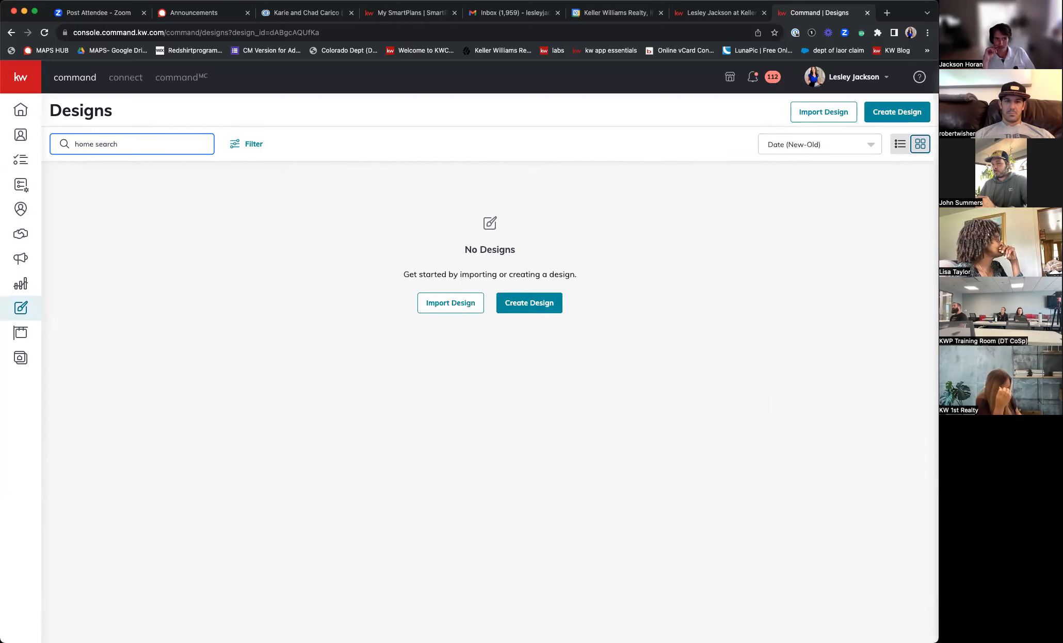
key("super+a")
key("BackSpace")
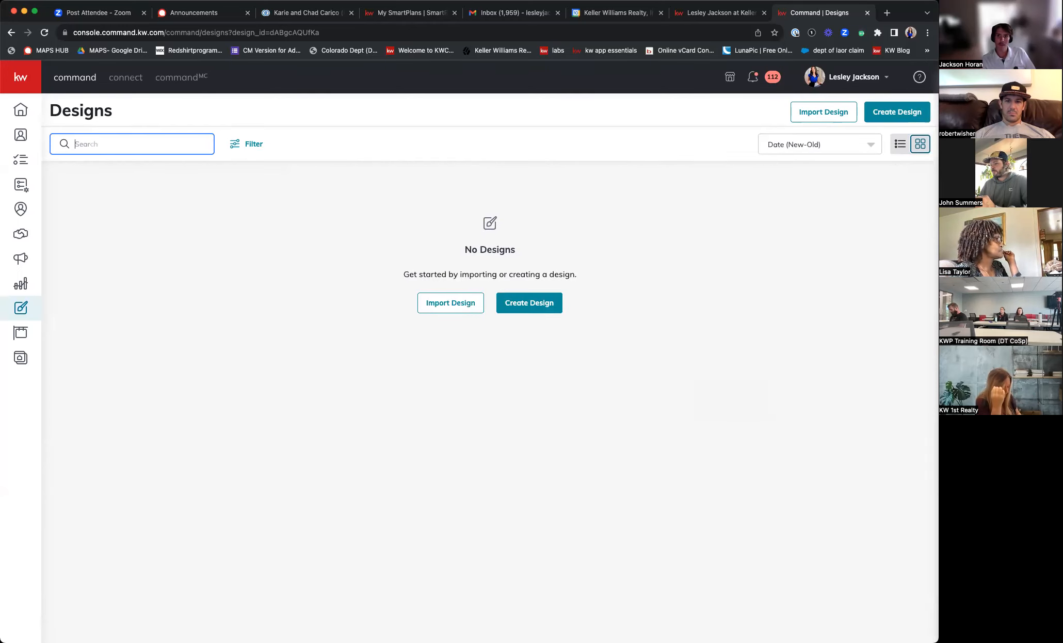
key("Return")
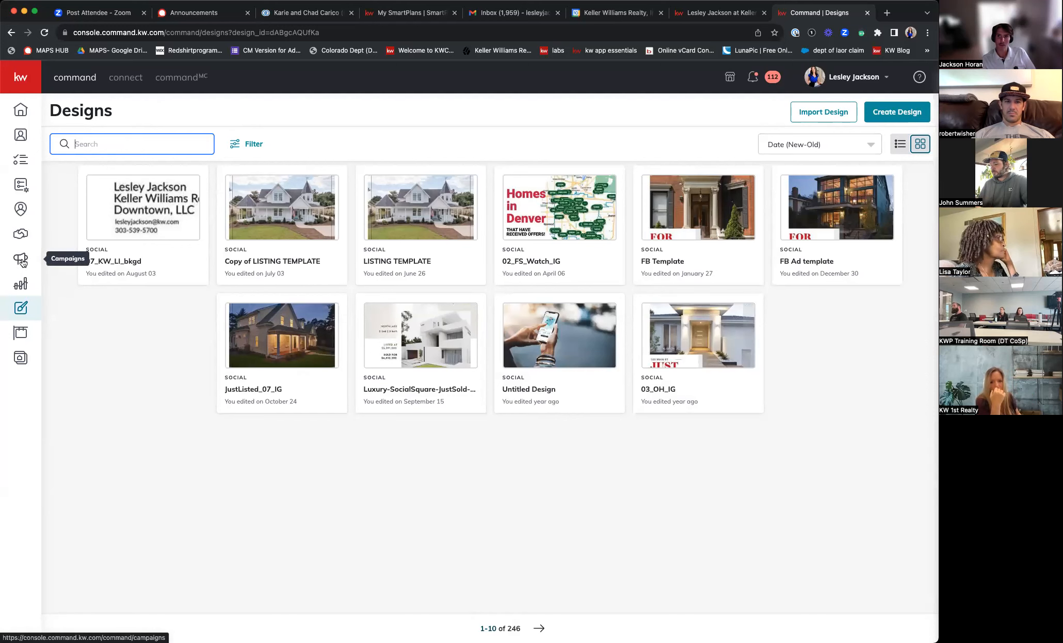
- Open the FB Ad template and download it as a PNG instead of PDF Standard
left_click(846, 223)
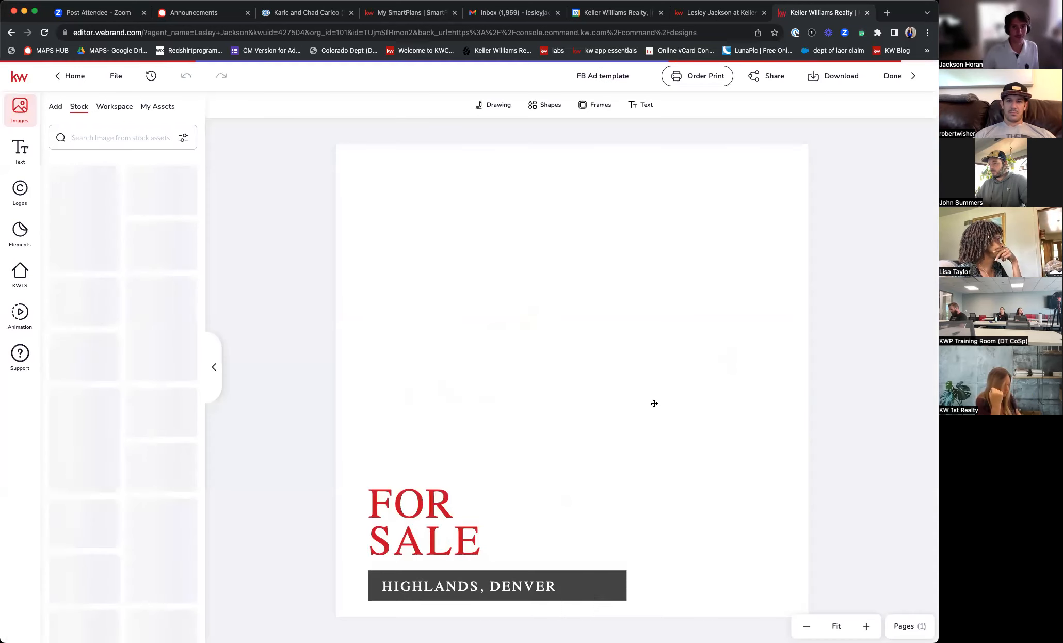
left_click(841, 77)
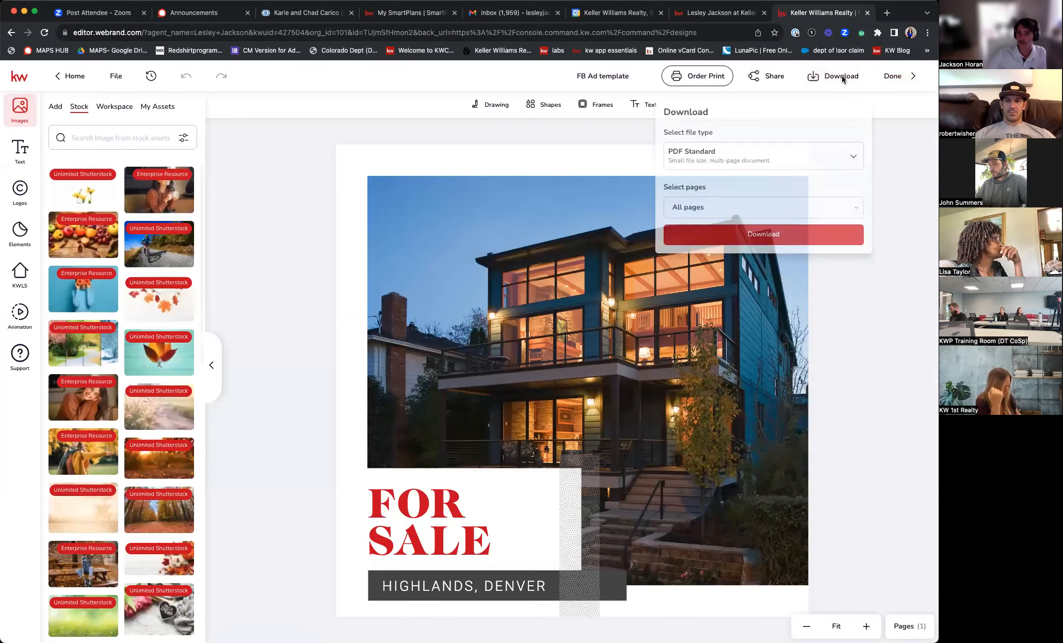
left_click(743, 157)
left_click(709, 221)
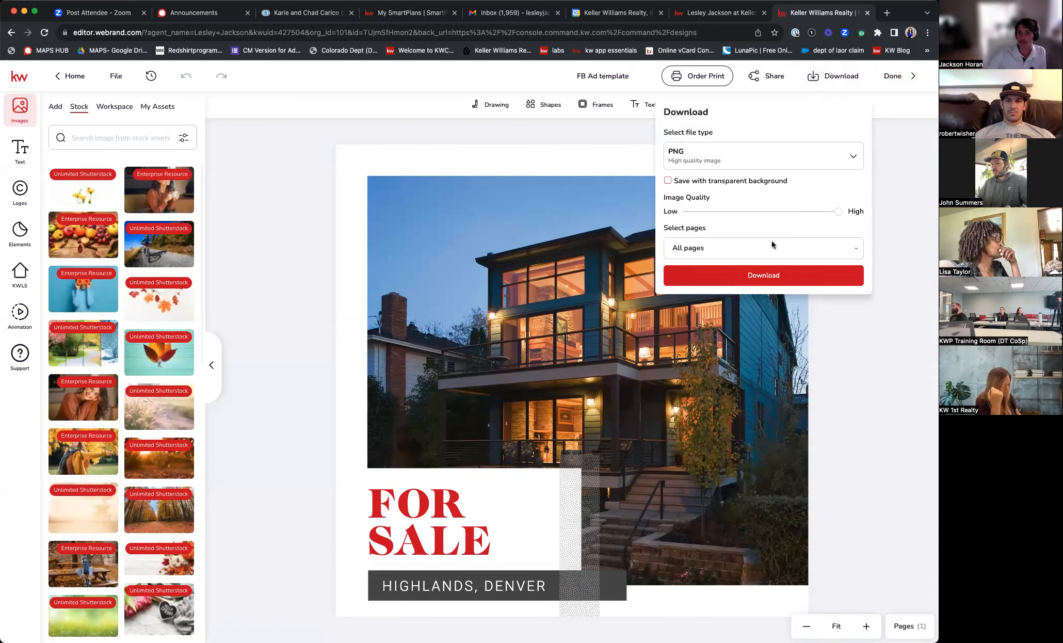
left_click(772, 275)
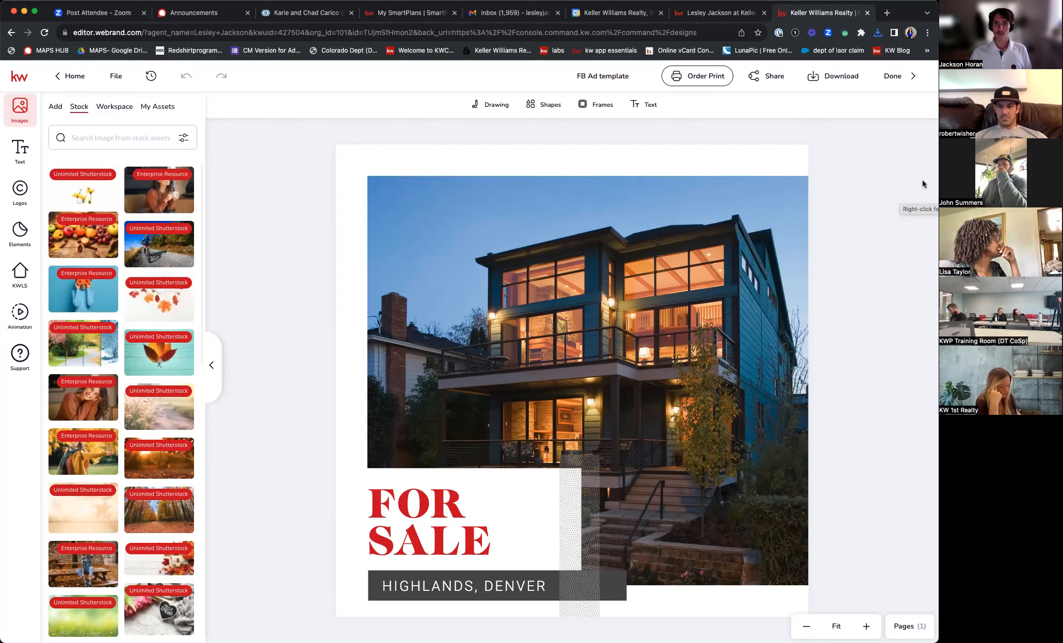
- Leave the design editor with Done and go to the Campaigns dashboard
left_click(904, 78)
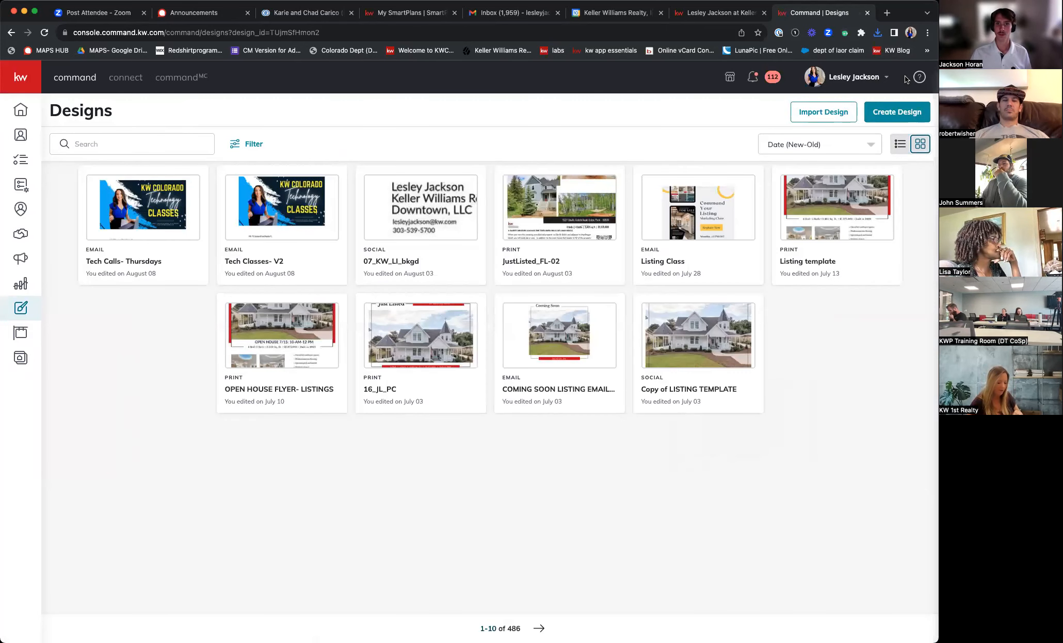
left_click(30, 257)
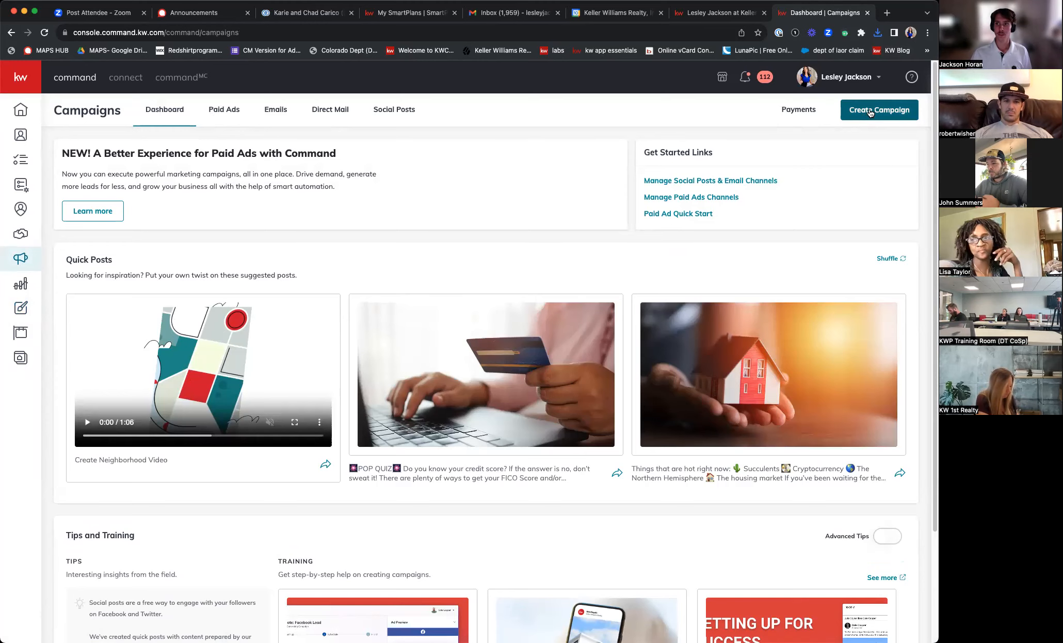
- Create a new Paid Ad campaign to reach the Quick Start ad types page
left_click(870, 113)
left_click(514, 421)
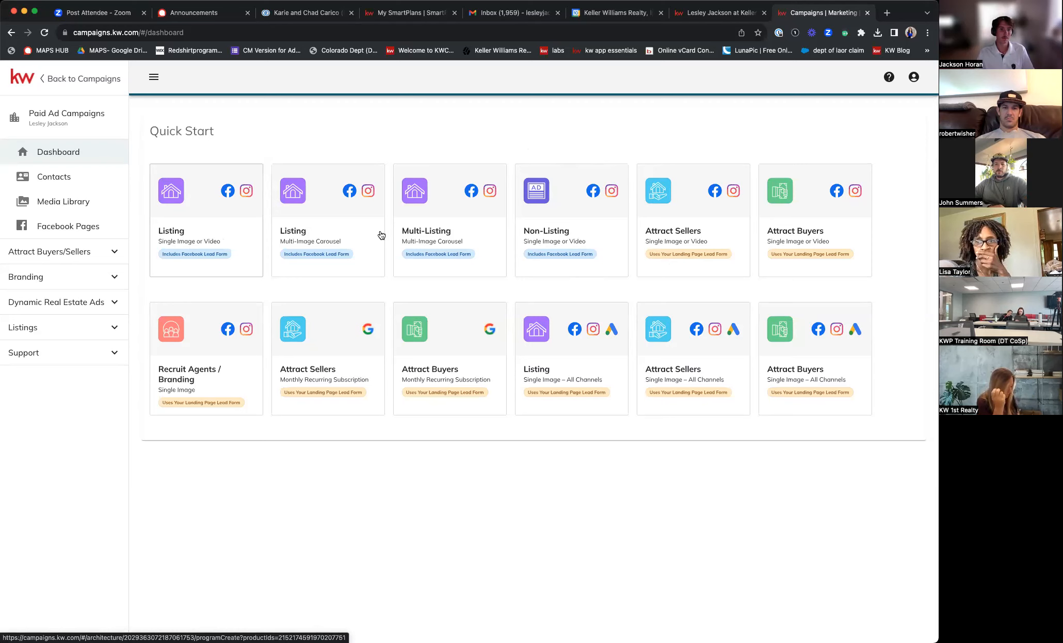
- Start a Non-Listing Facebook/Instagram ad with a 25-mile targeting radius, then revisit the Denver search
left_click(549, 237)
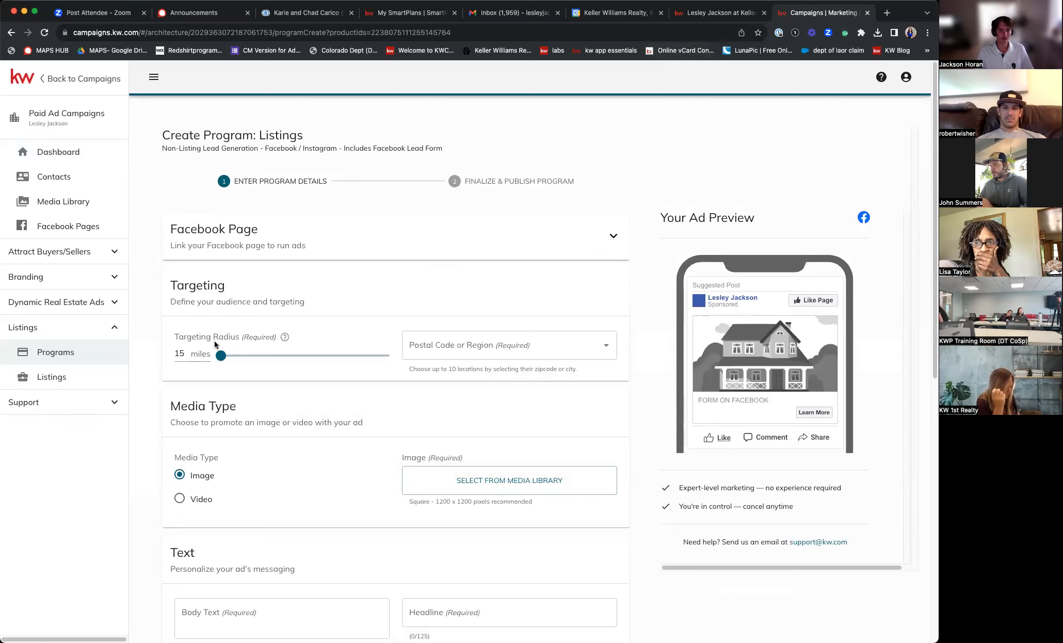
left_click_drag(221, 360, 269, 360)
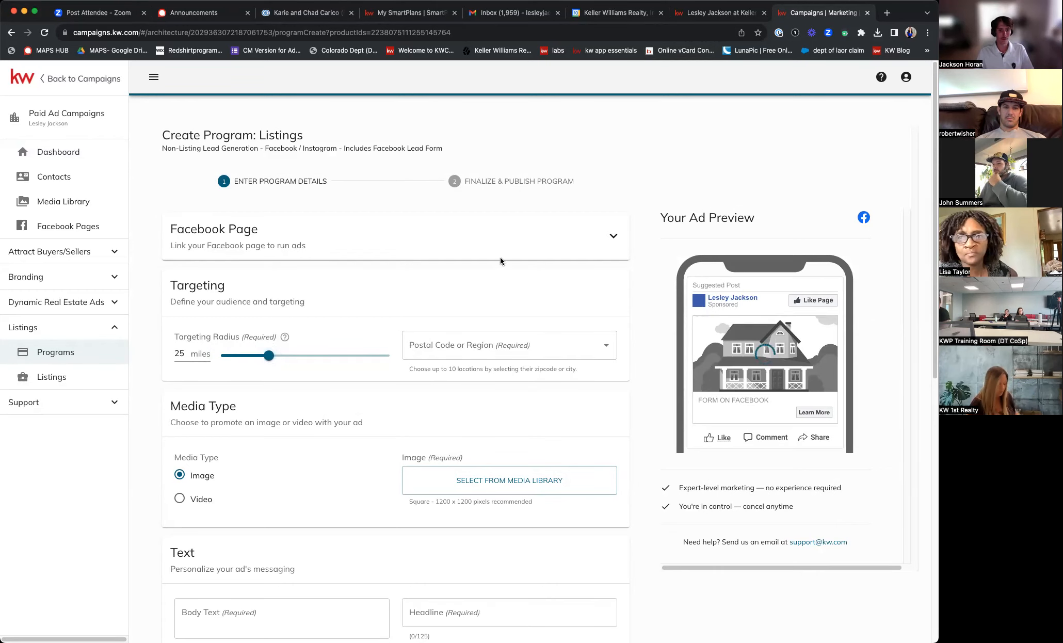
scroll(464, 289, "down", 3)
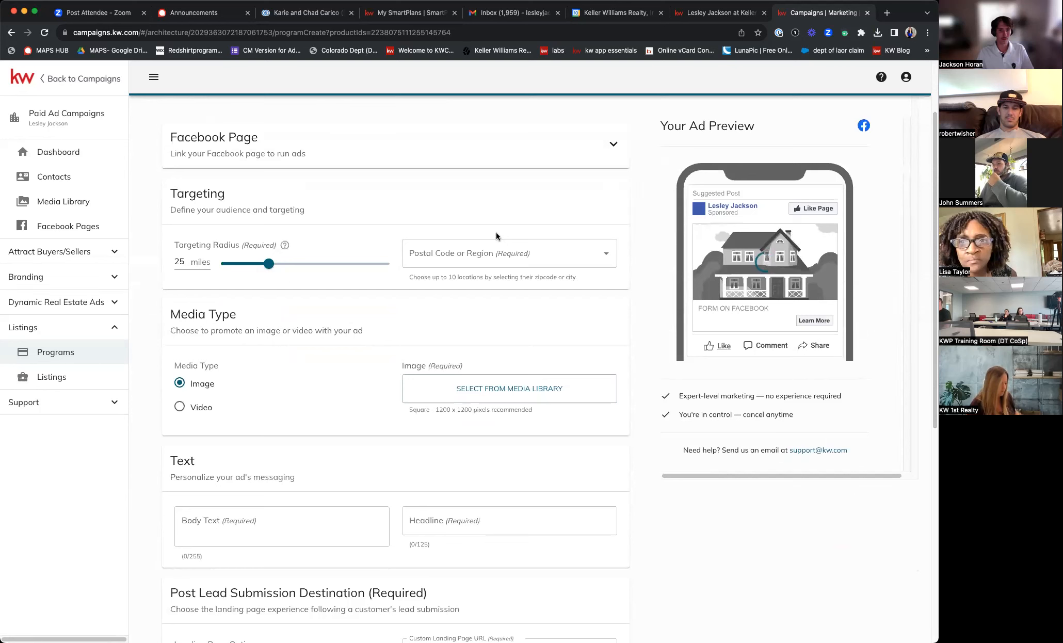
left_click(425, 264)
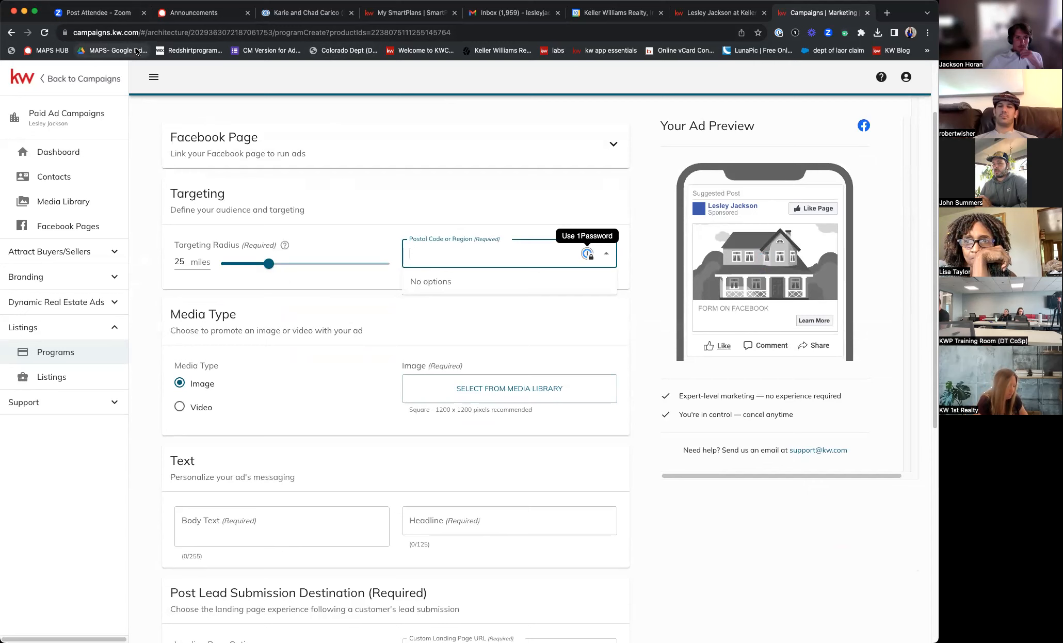
left_click(702, 16)
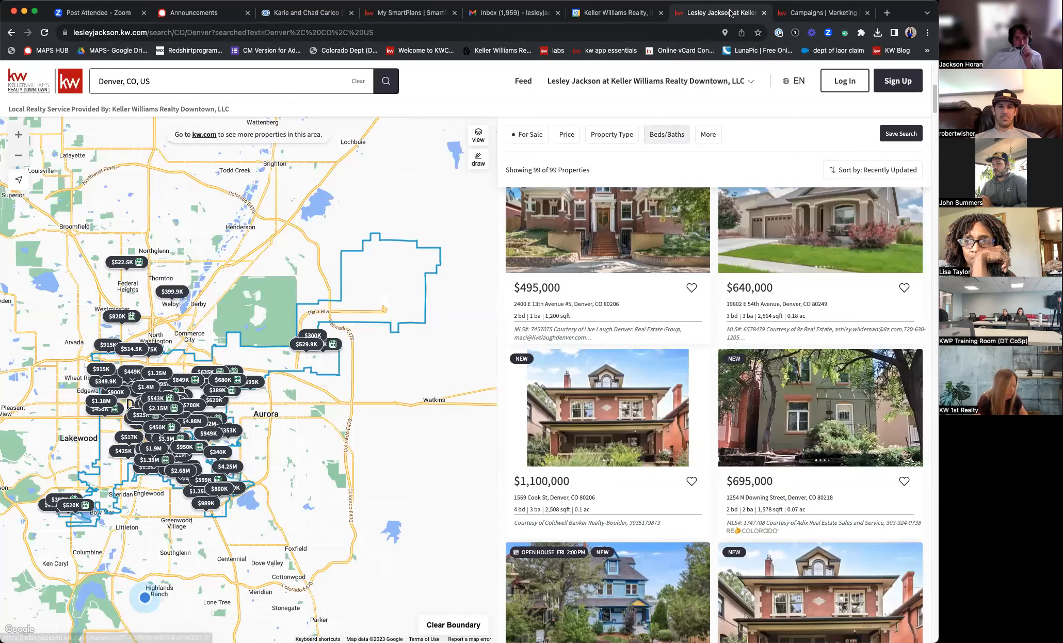
- Leave the Denver property search and return to the KW Command paid-ad form
left_click(809, 12)
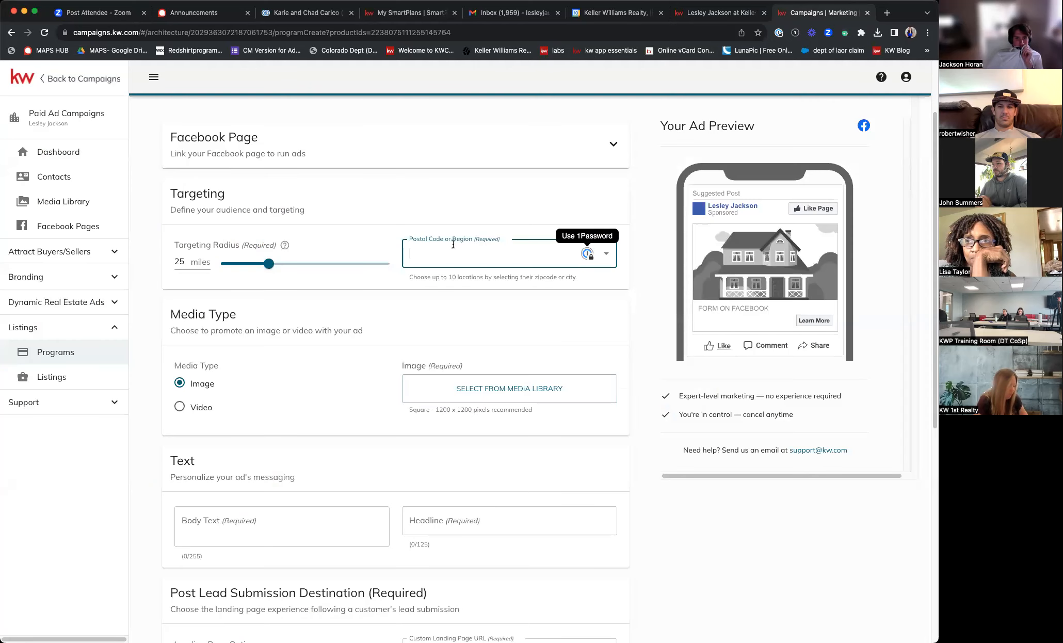
- Add Denver, CO 80206 and Denver, CO 80249 as ad target locations
type("8020")
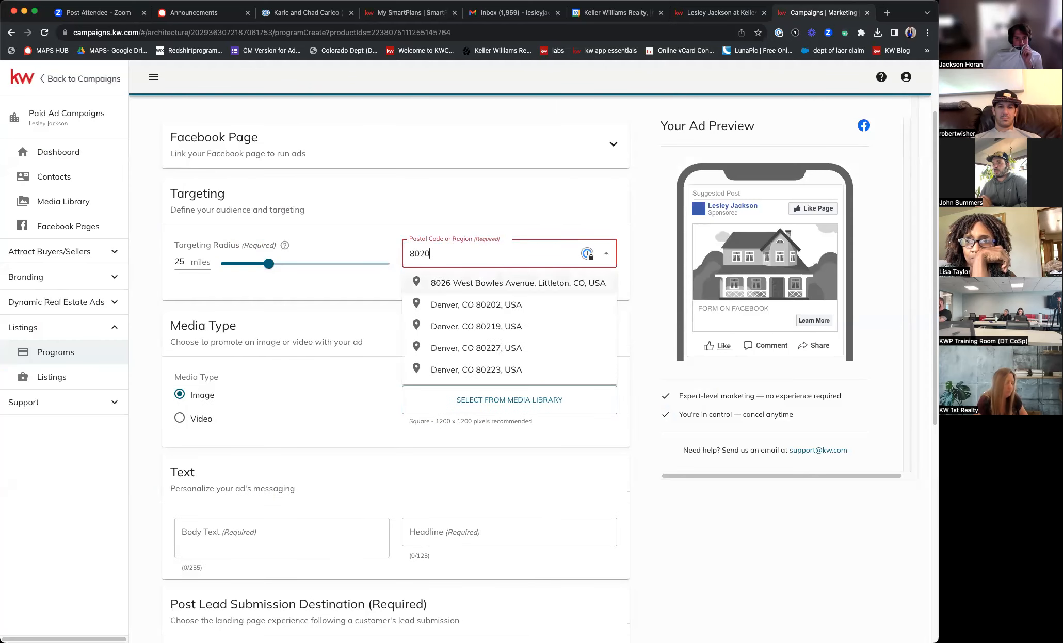
type("6")
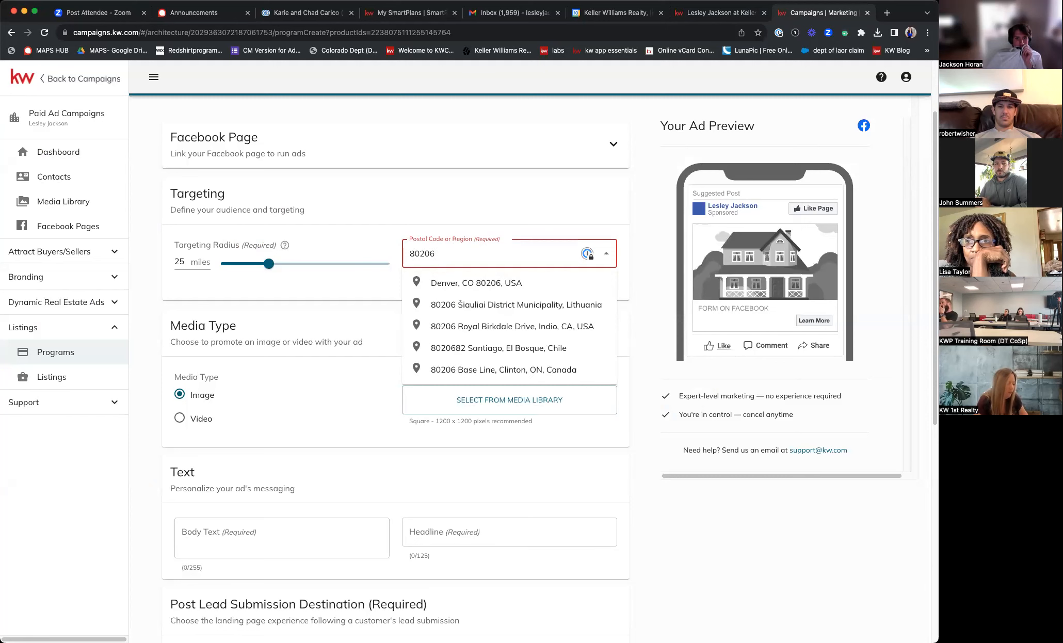
left_click(457, 284)
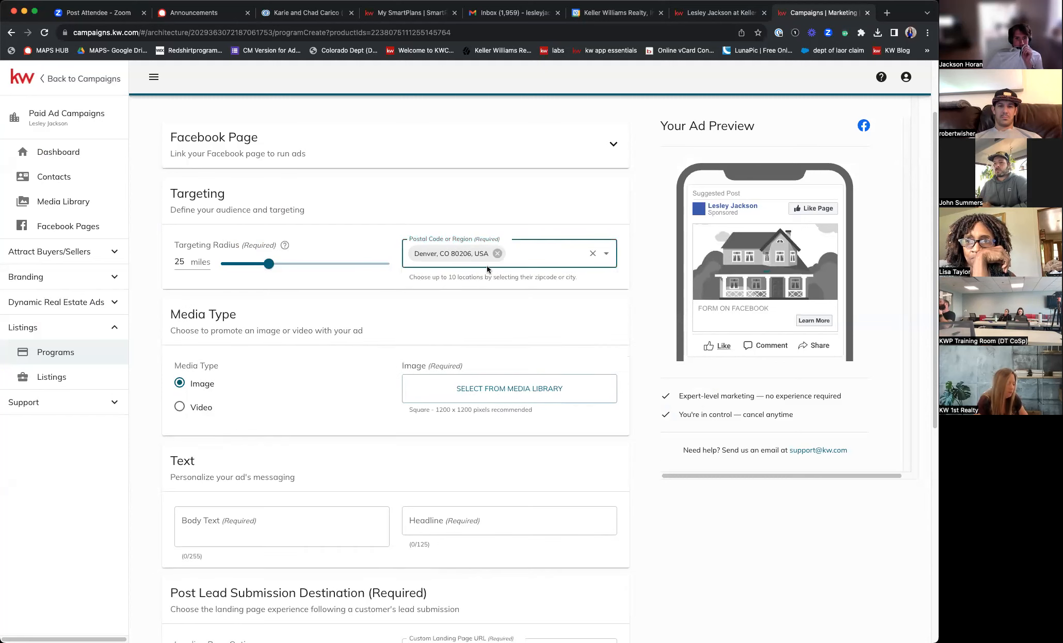
type("80249")
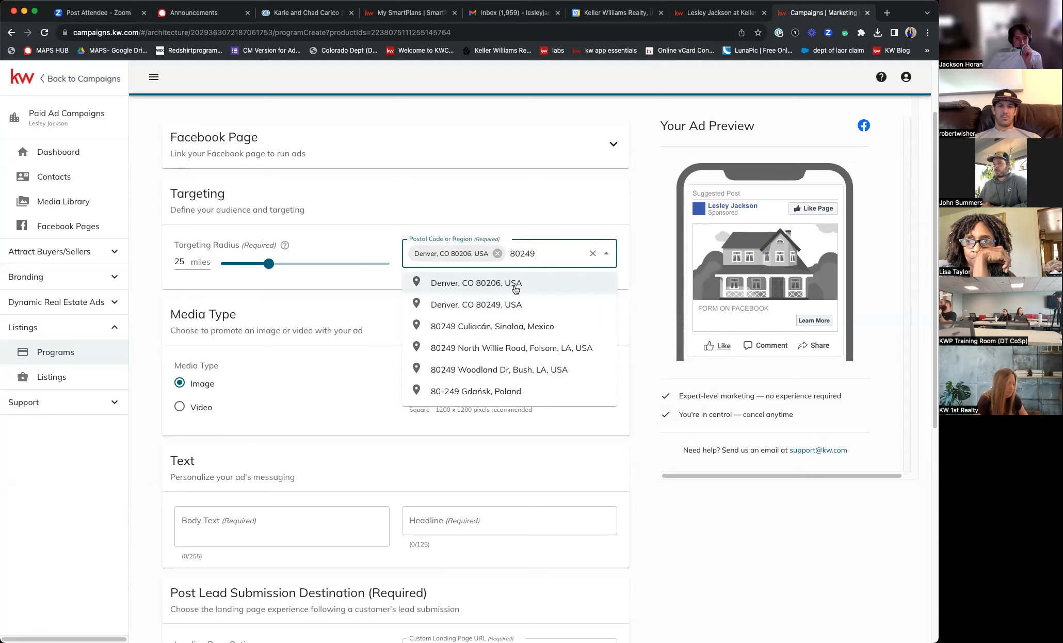
left_click(510, 305)
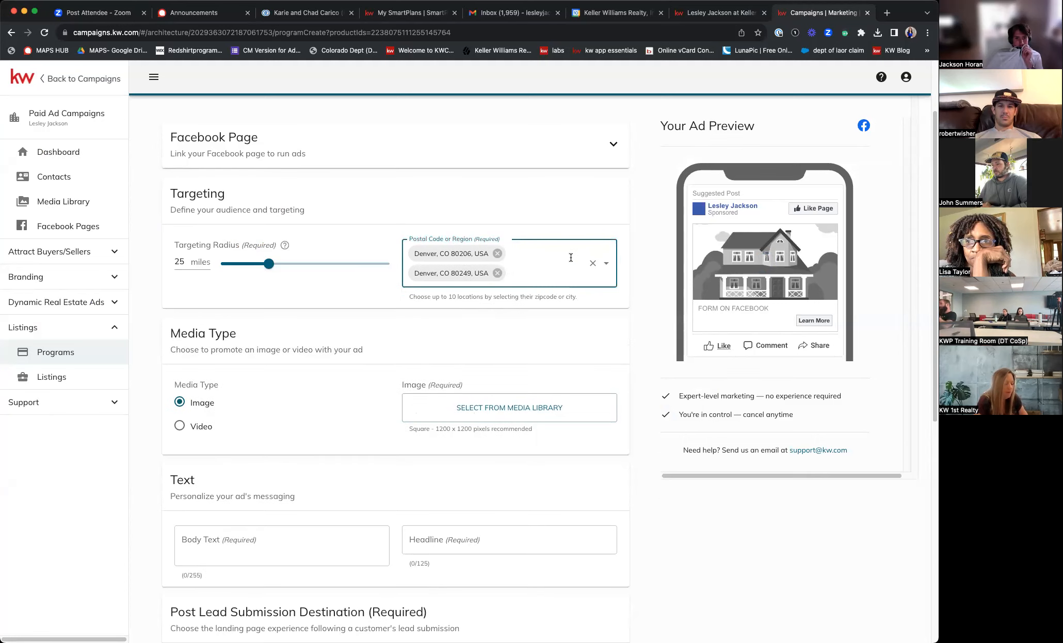
- Recheck the Denver property search, then add Denver, CO 80218 as a target location
left_click(722, 13)
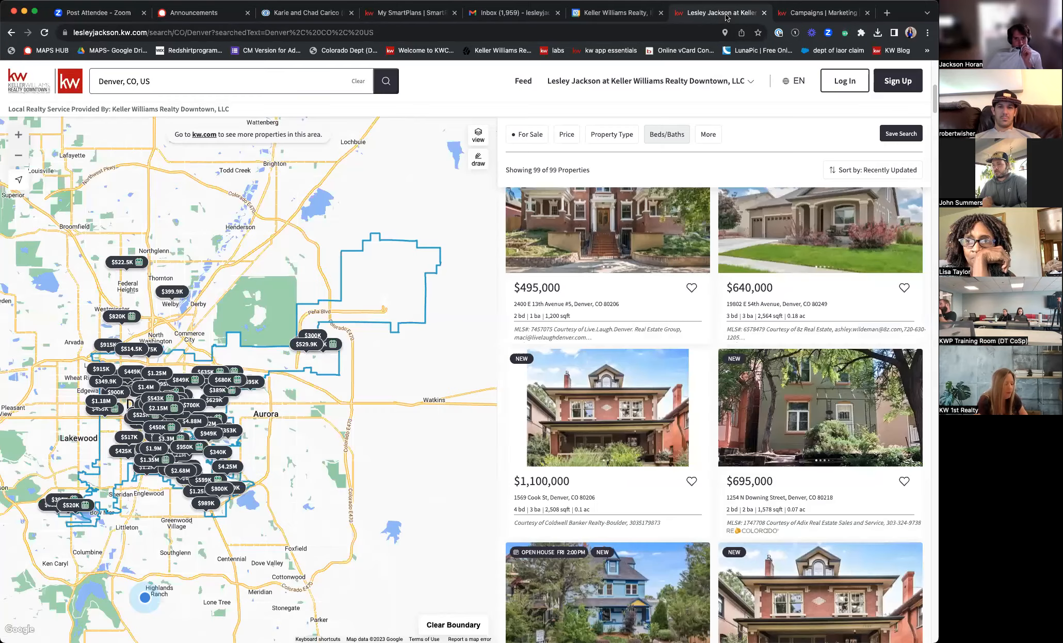
scroll(845, 330, "down", 1)
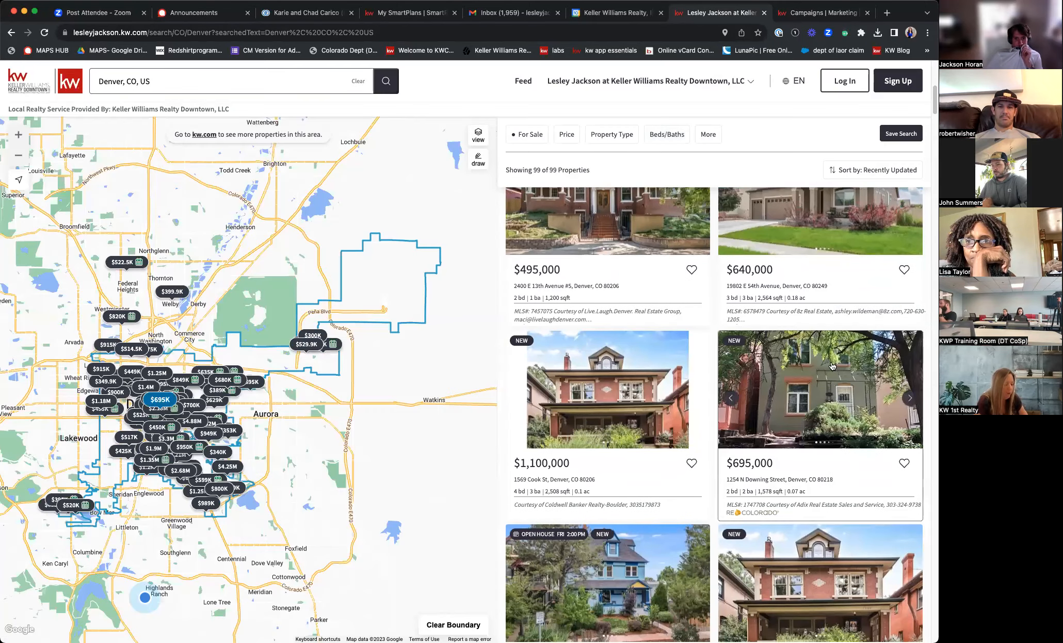
left_click(797, 16)
type("80218")
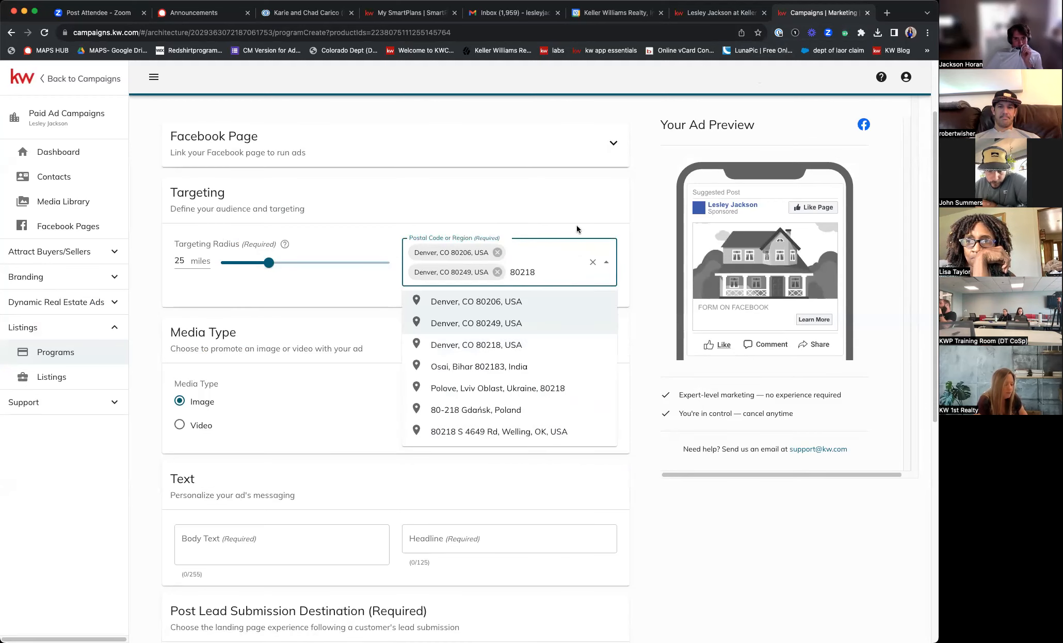
left_click(511, 343)
- After reviewing the listings again, remove 80218 and add Denver, CO 80247 instead
left_click(721, 13)
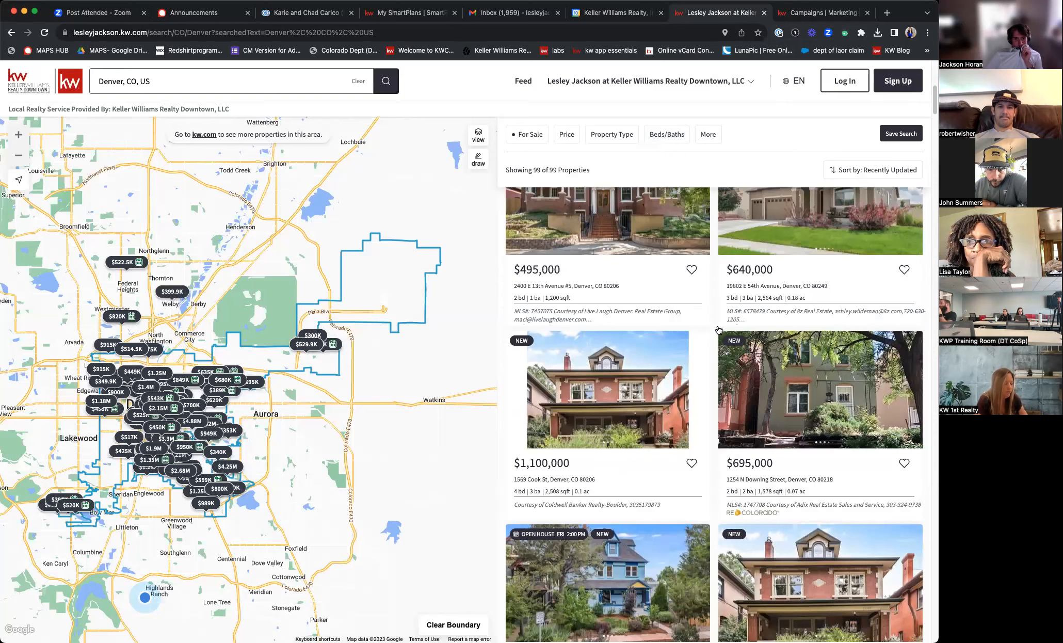
scroll(718, 329, "down", 6)
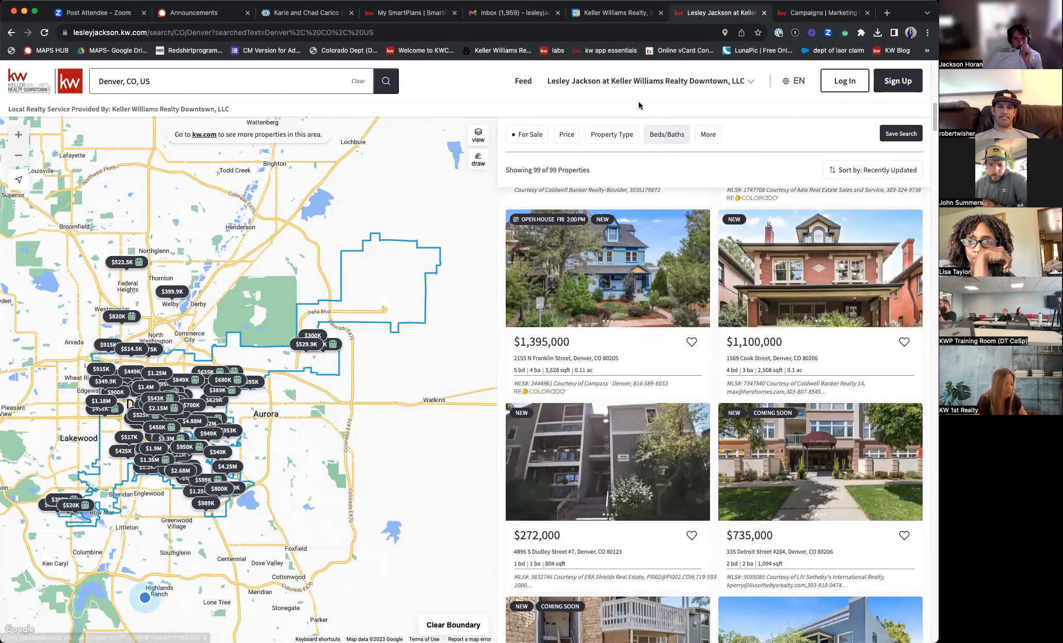
scroll(688, 506, "down", 4)
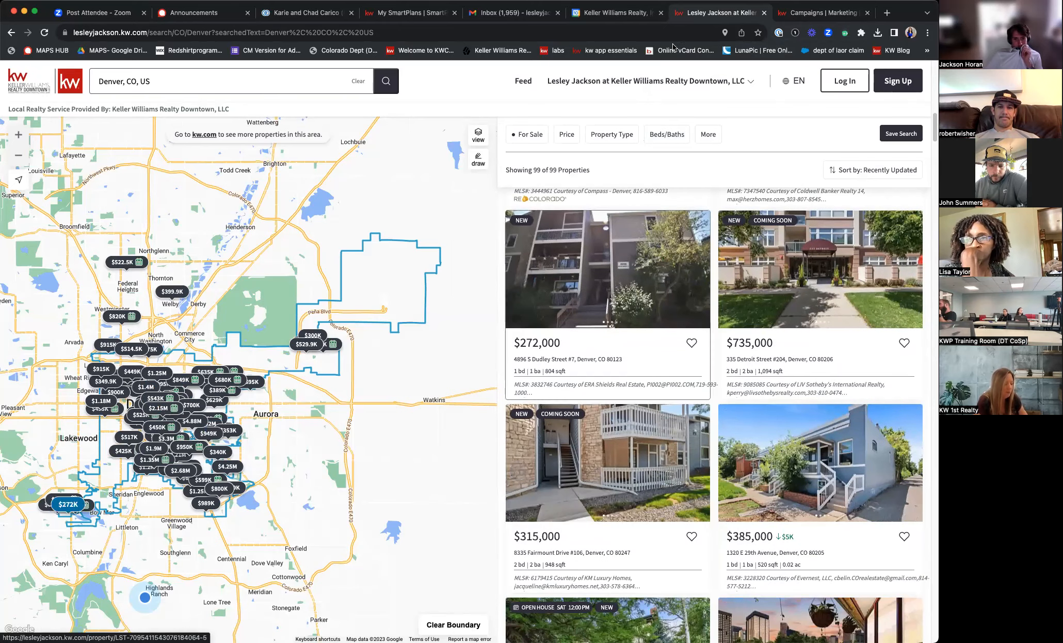
left_click(808, 14)
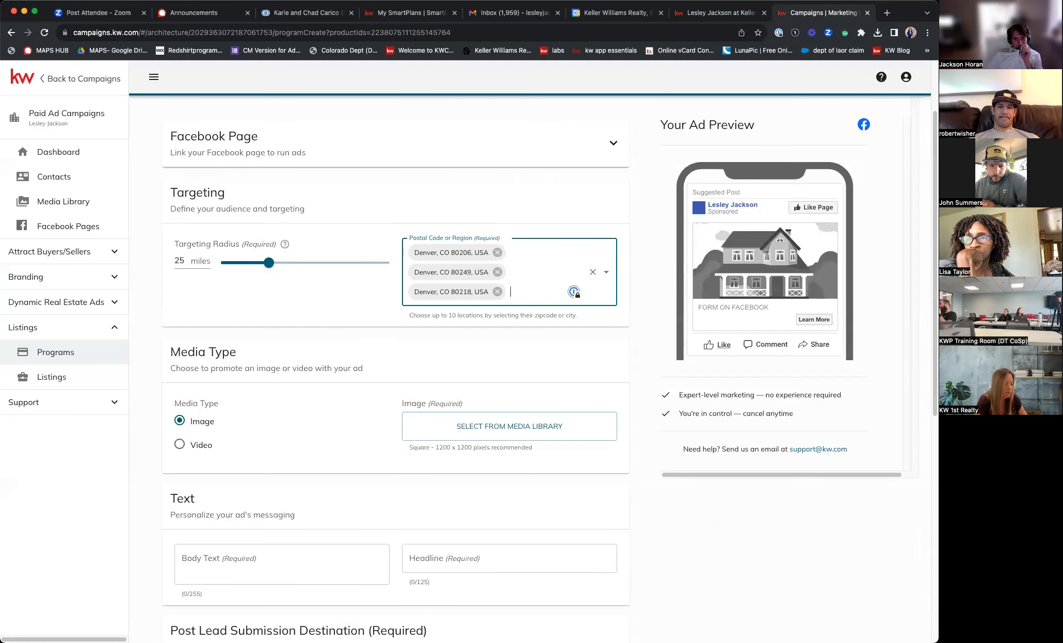
type("80247")
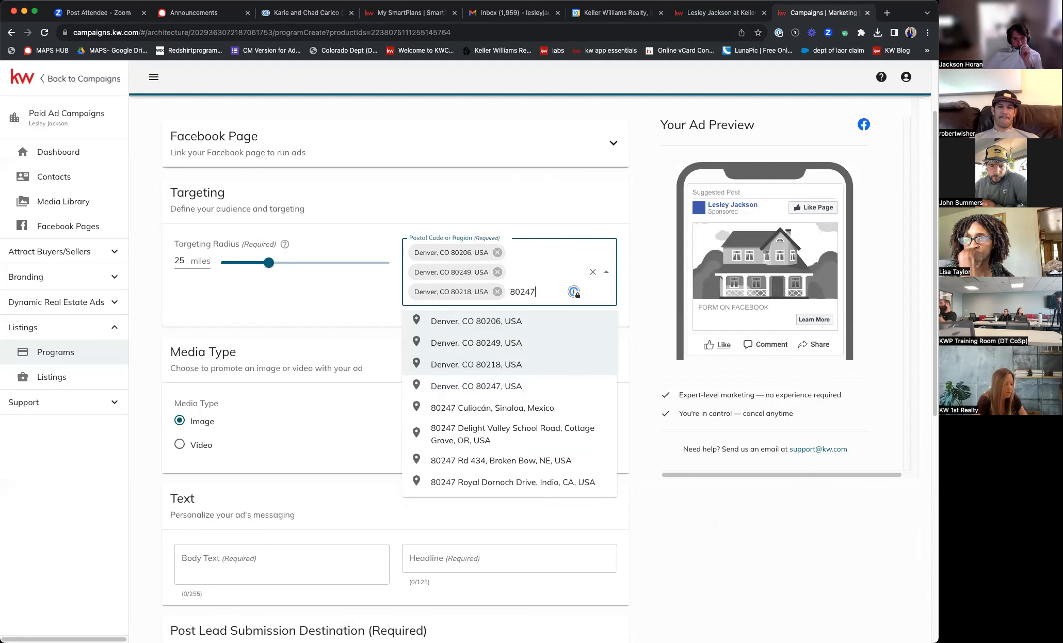
key("Return")
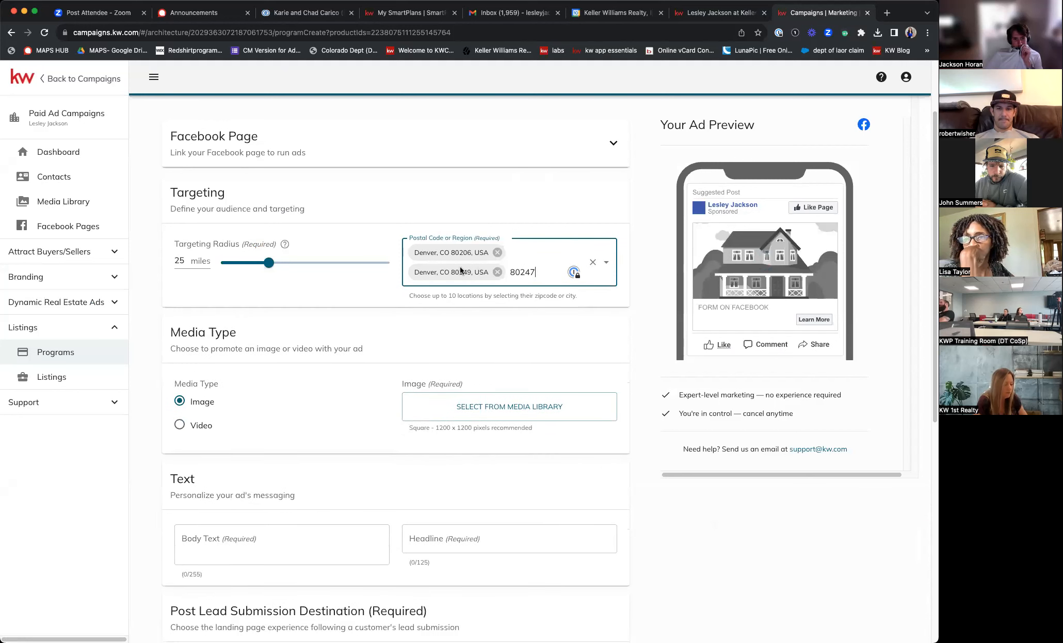
double_click(536, 273)
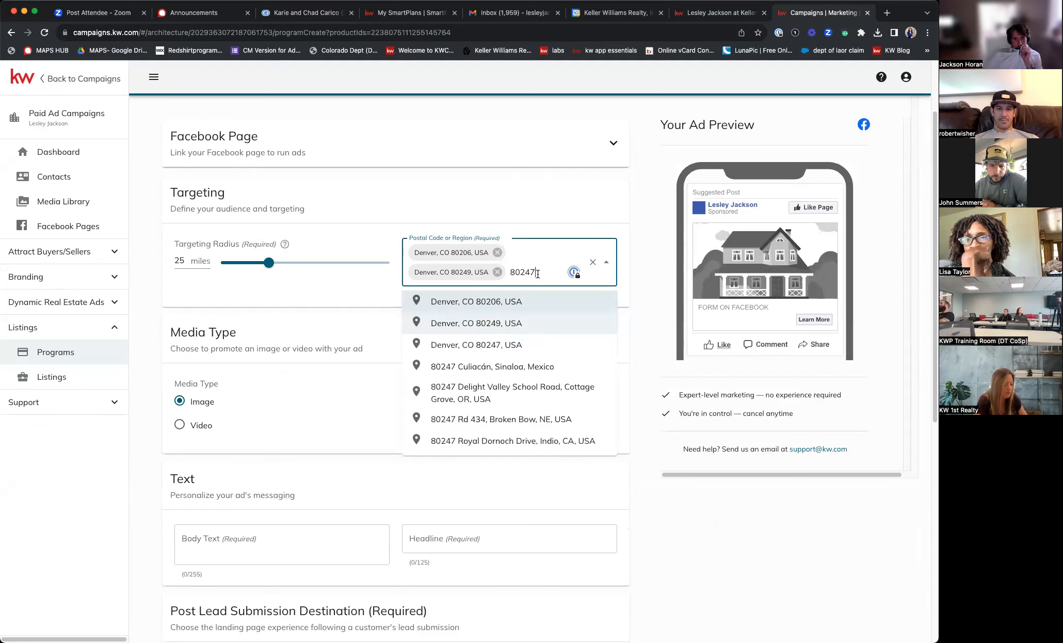
left_click(516, 346)
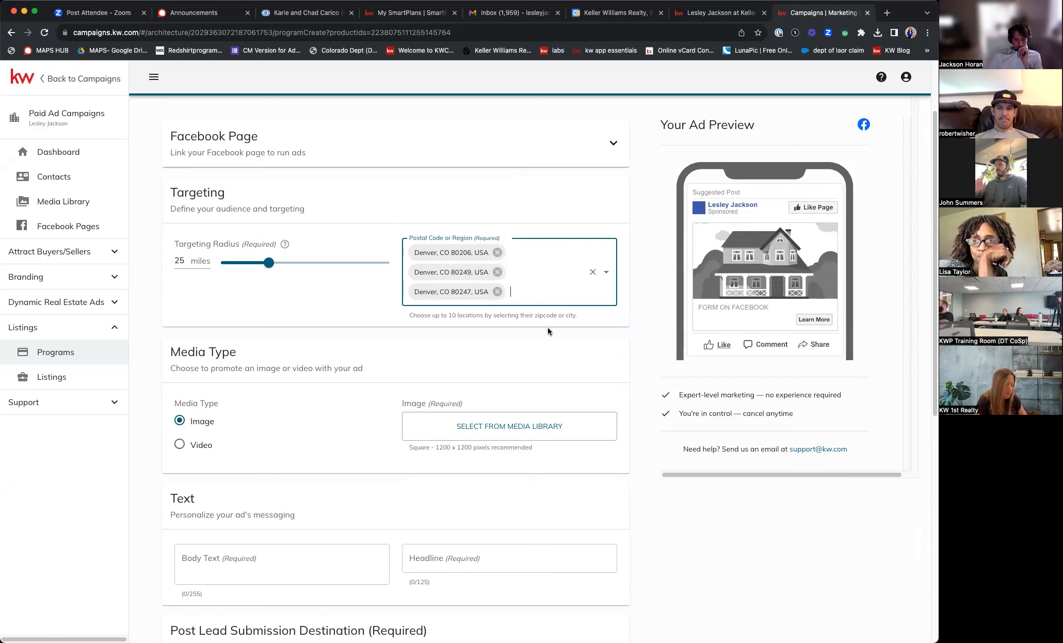
scroll(473, 309, "down", 3)
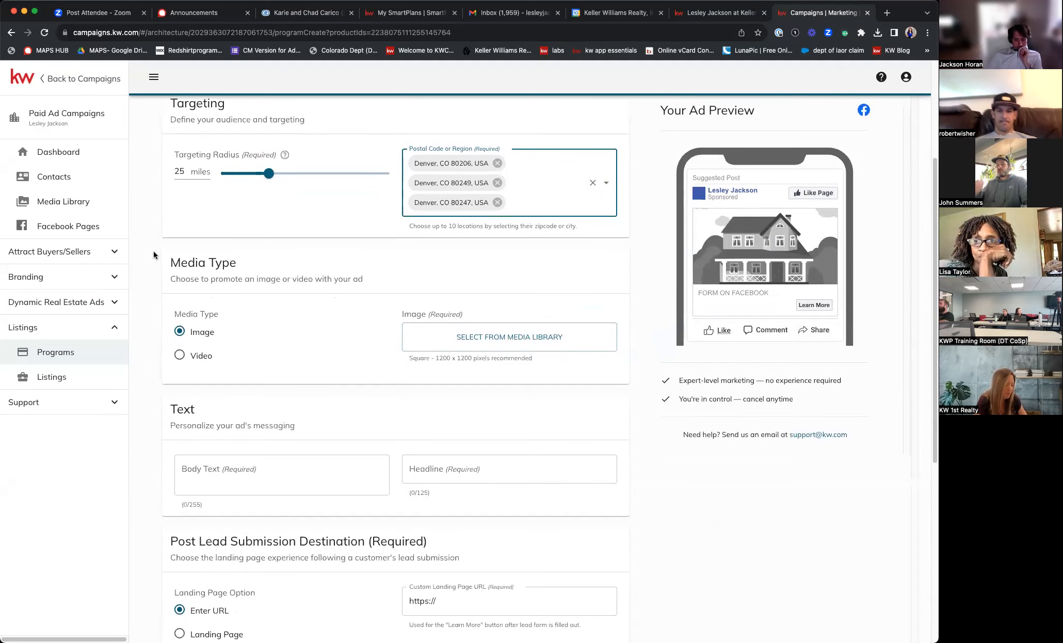
left_click(519, 341)
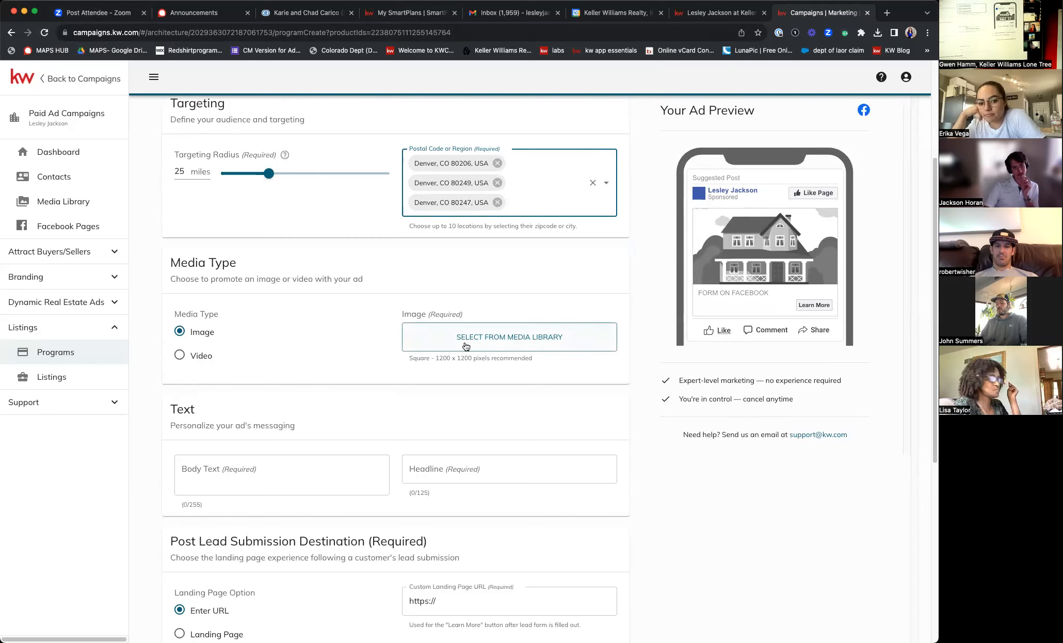
- Upload the FOR SALE Highlands Denver house image through the media library and use it in the ad
left_click(499, 341)
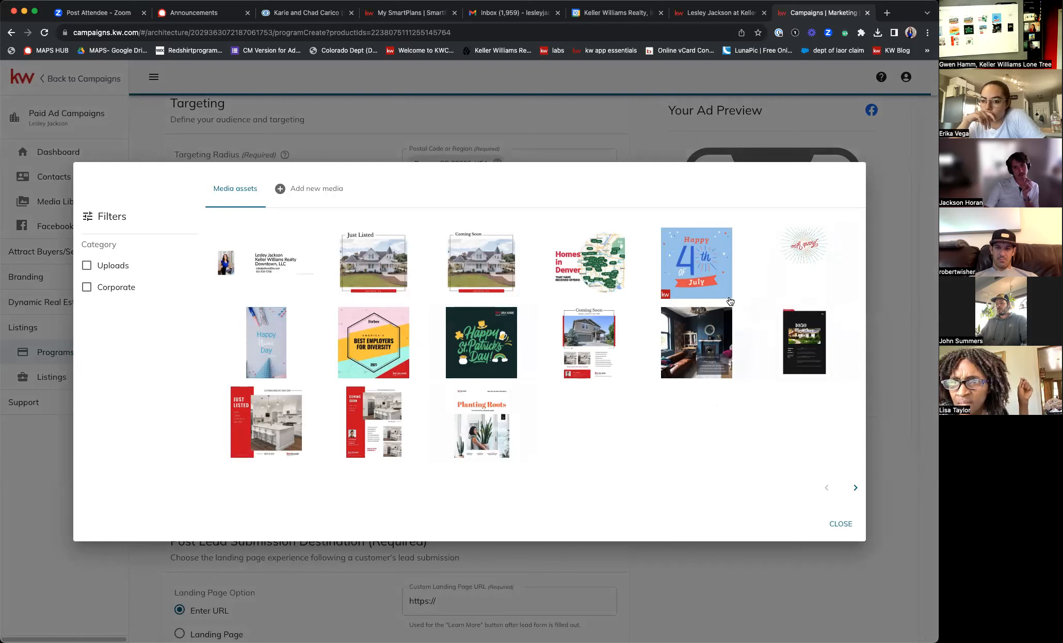
left_click(304, 190)
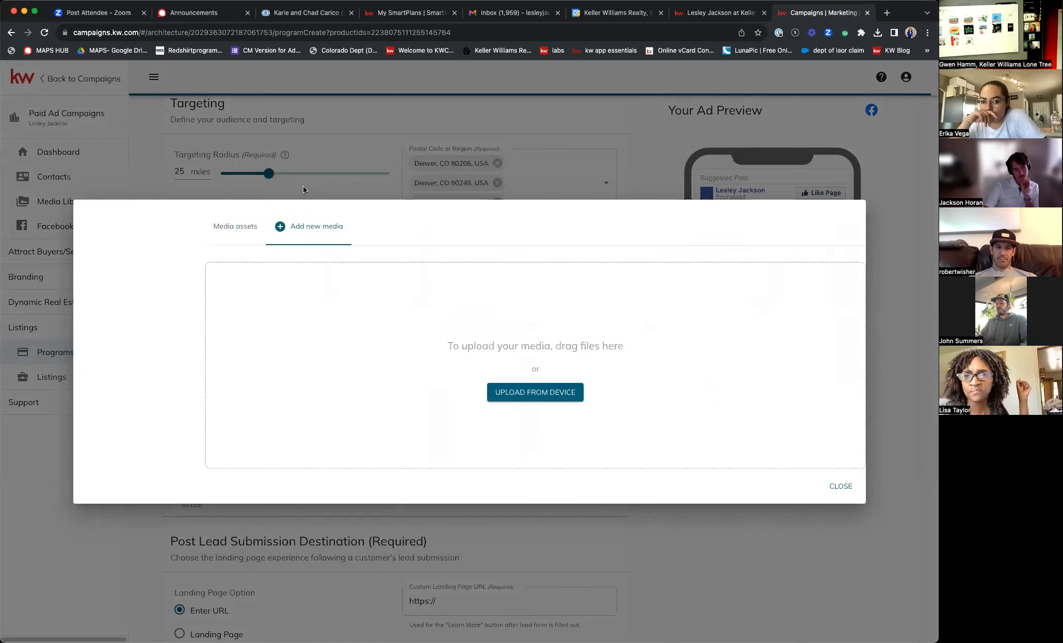
left_click(524, 400)
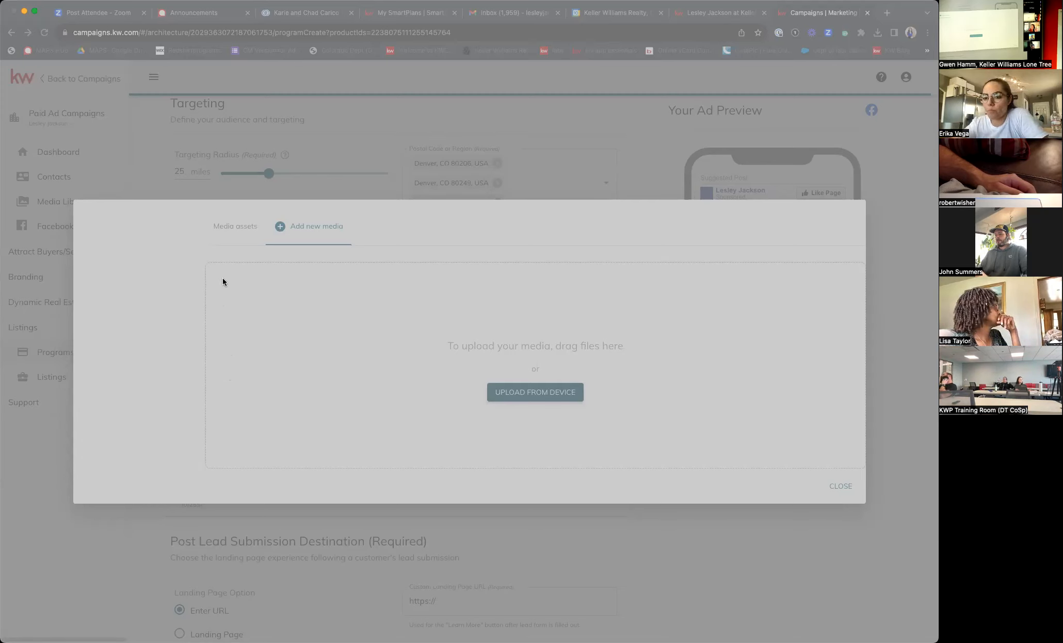
left_click(818, 480)
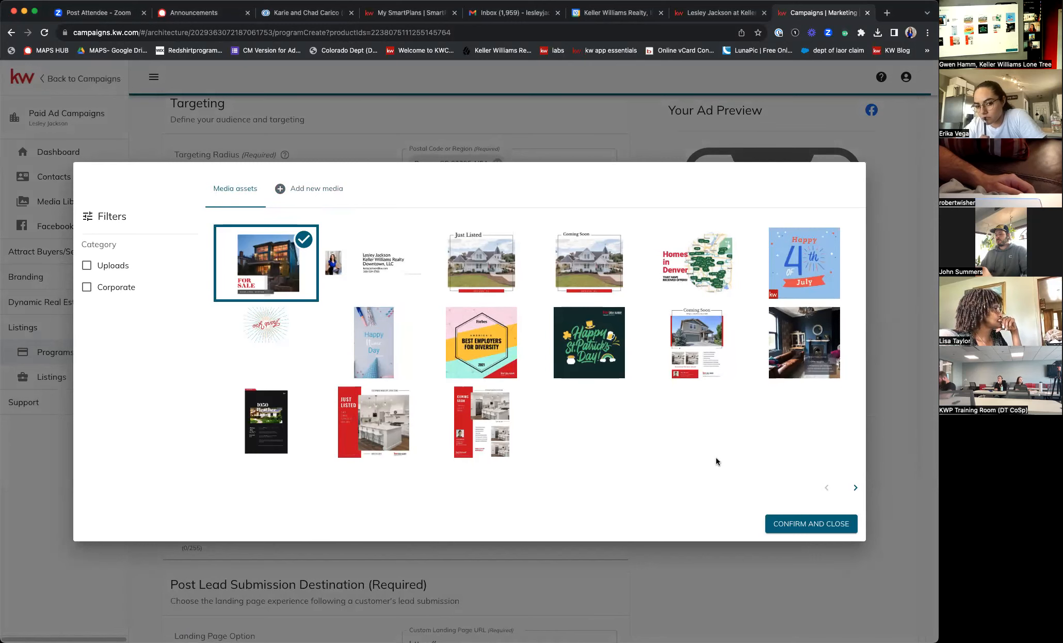
left_click(802, 525)
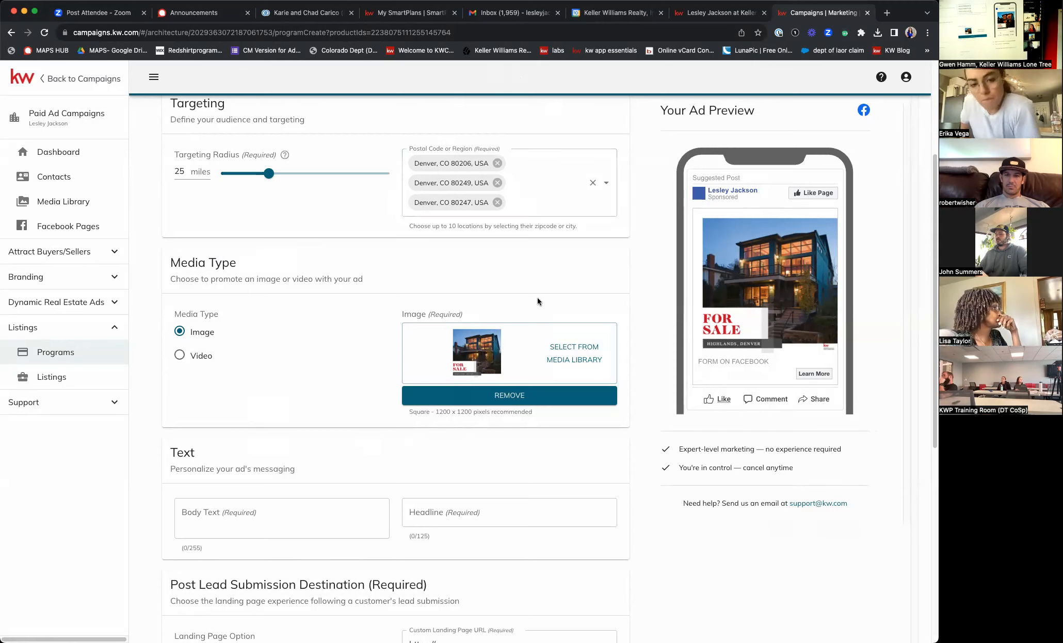
- Search HIGHLAND and add Highland, Denver, CO, USA as a target location
left_click(516, 199)
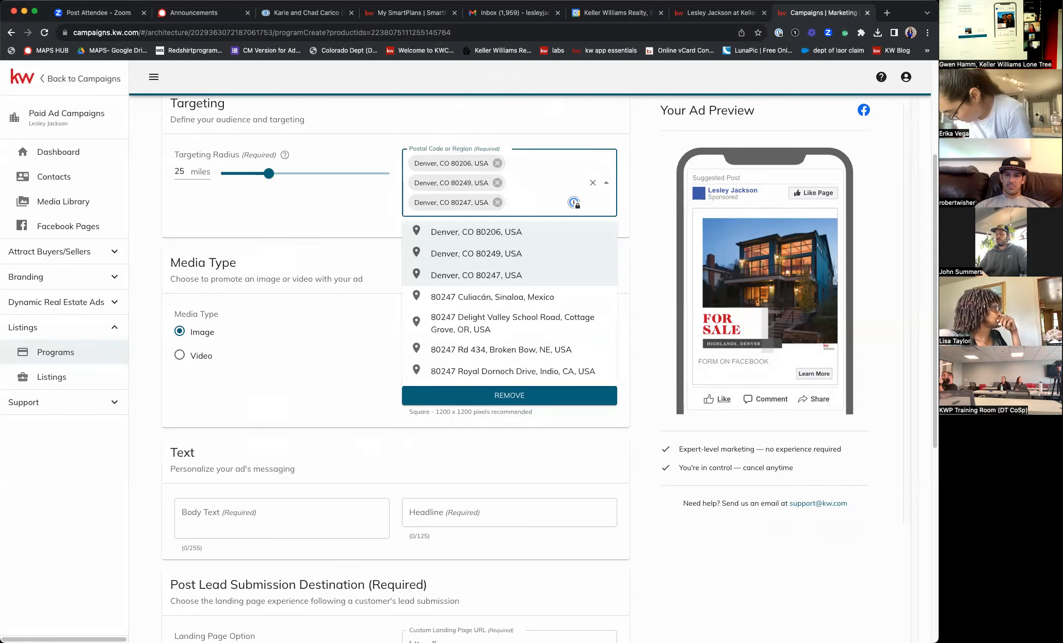
type("HIGHLANDS")
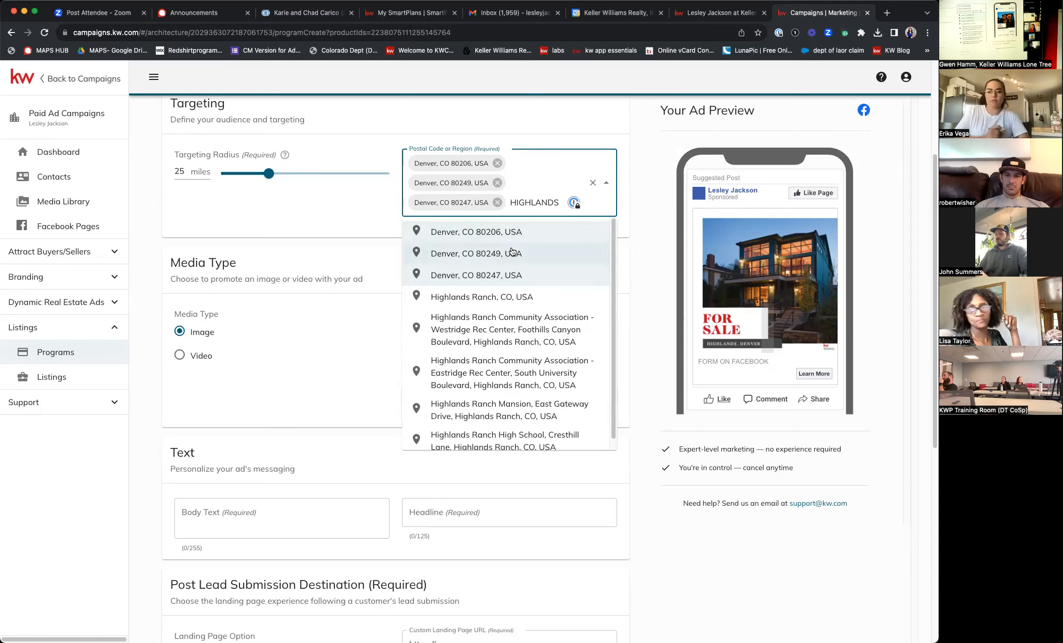
key("BackSpace")
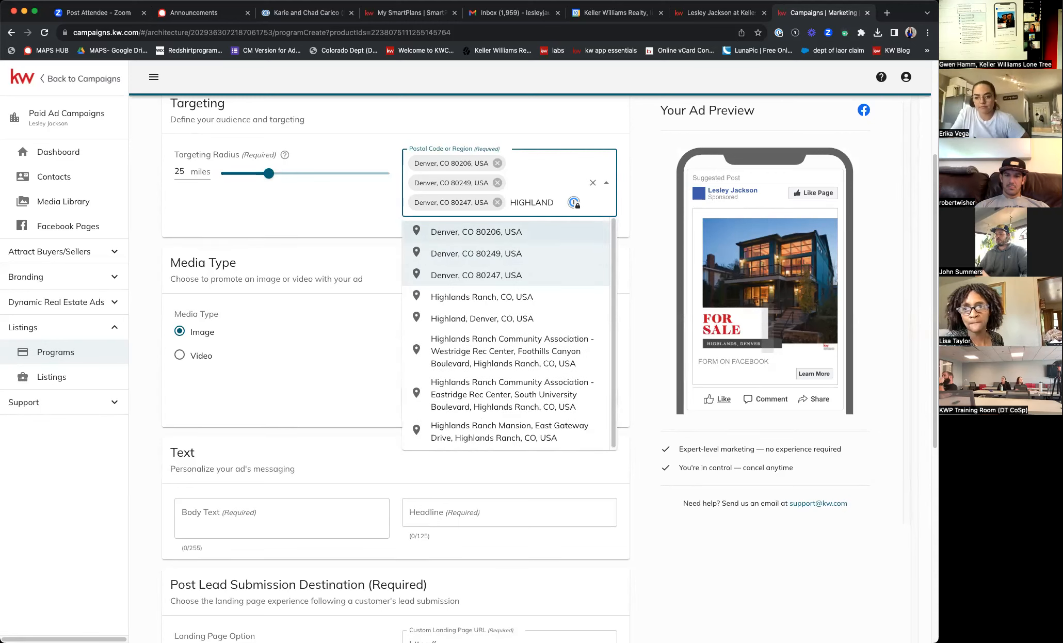
left_click(489, 319)
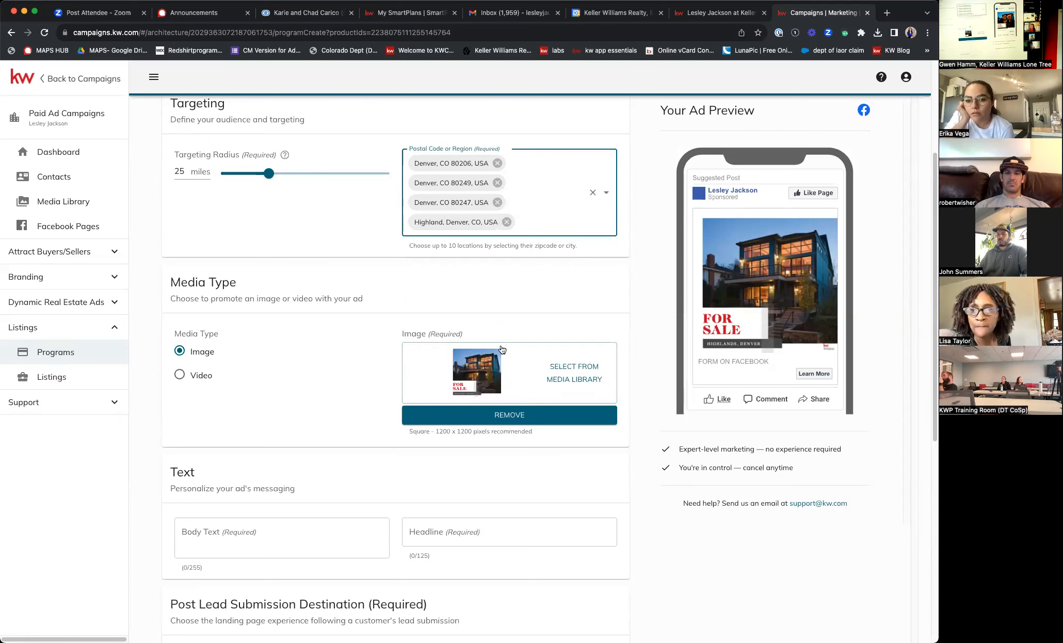
scroll(495, 335, "down", 4)
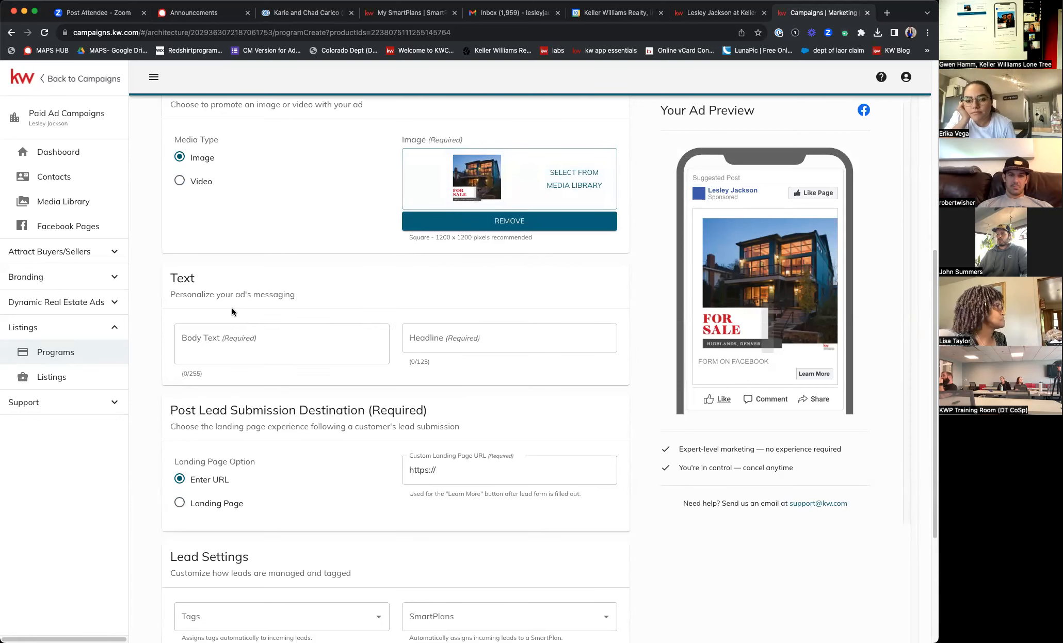
left_click(224, 330)
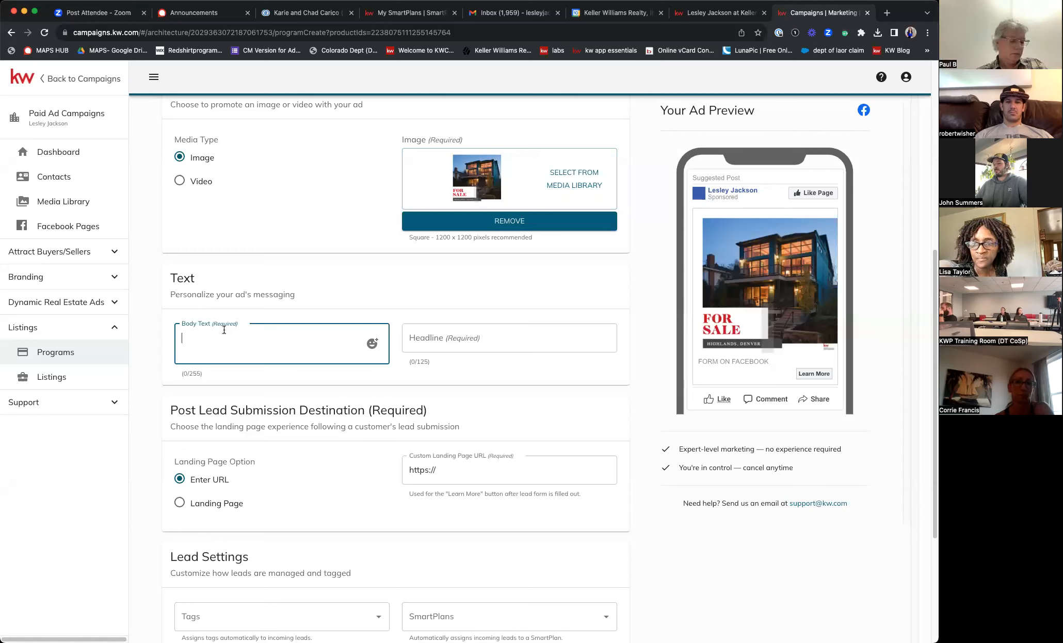
- Enter 'JUST LISTED HIGHLANDS DENVER!' as the ad body text, dropping the word IN
type("JUST LISTED IN DENVE")
key("BackSpace")
key("BackSpace")
key("BackSpace")
key("BackSpace")
key("BackSpace")
key("BackSpace")
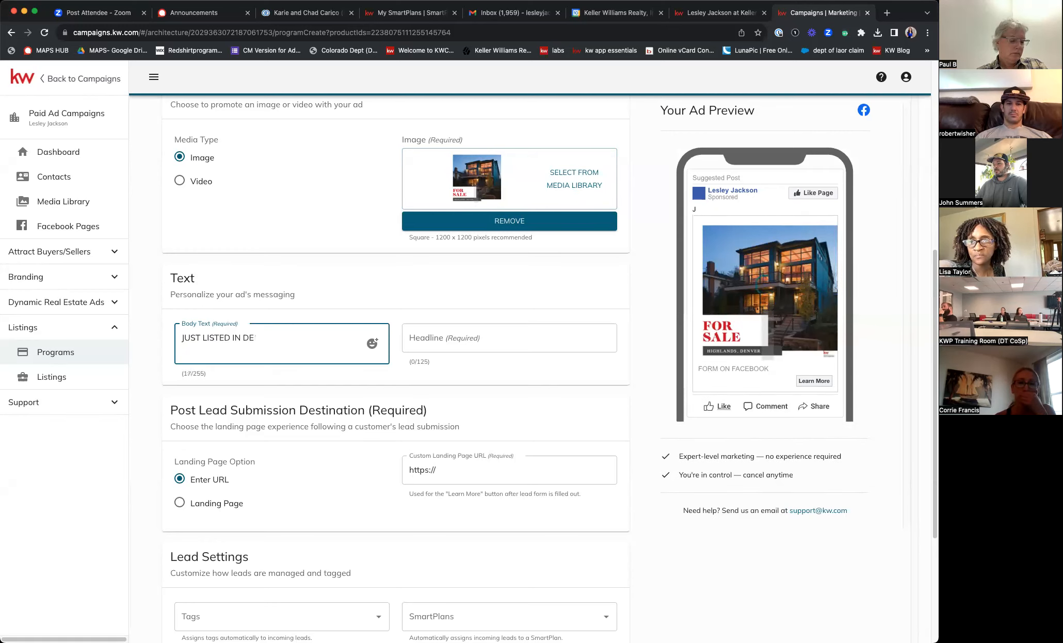
key("BackSpace")
key("BackSpace")
type("HIGH")
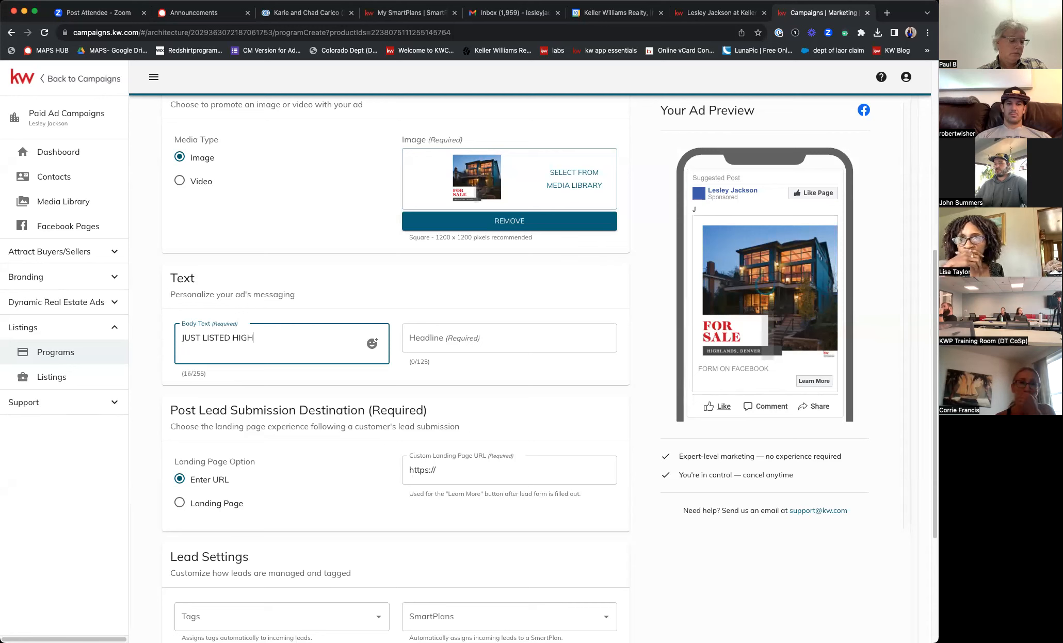
type("LANDS DENV")
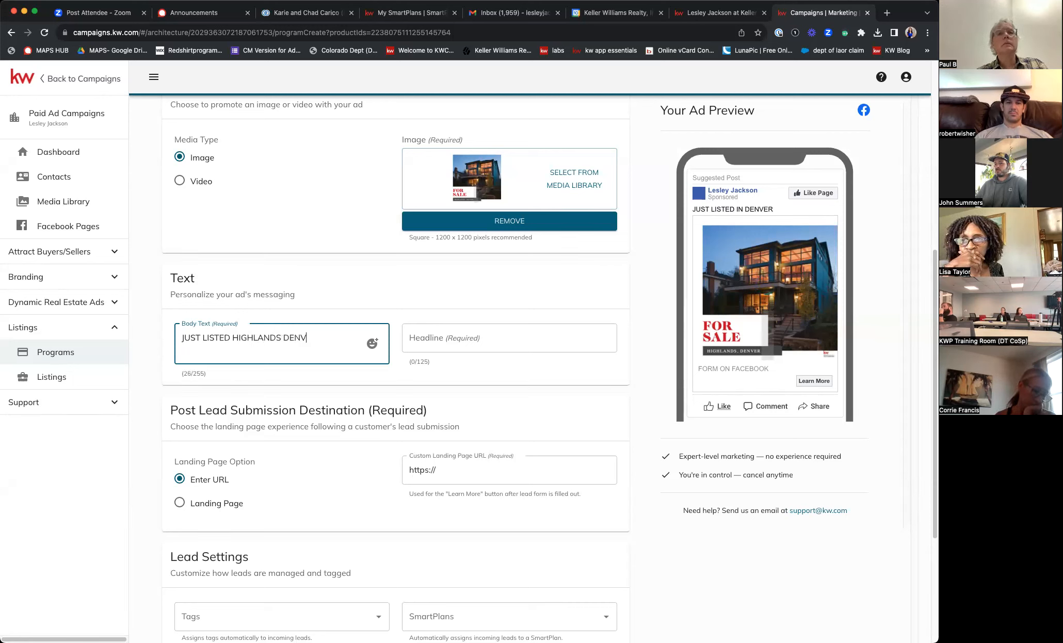
type("ER!")
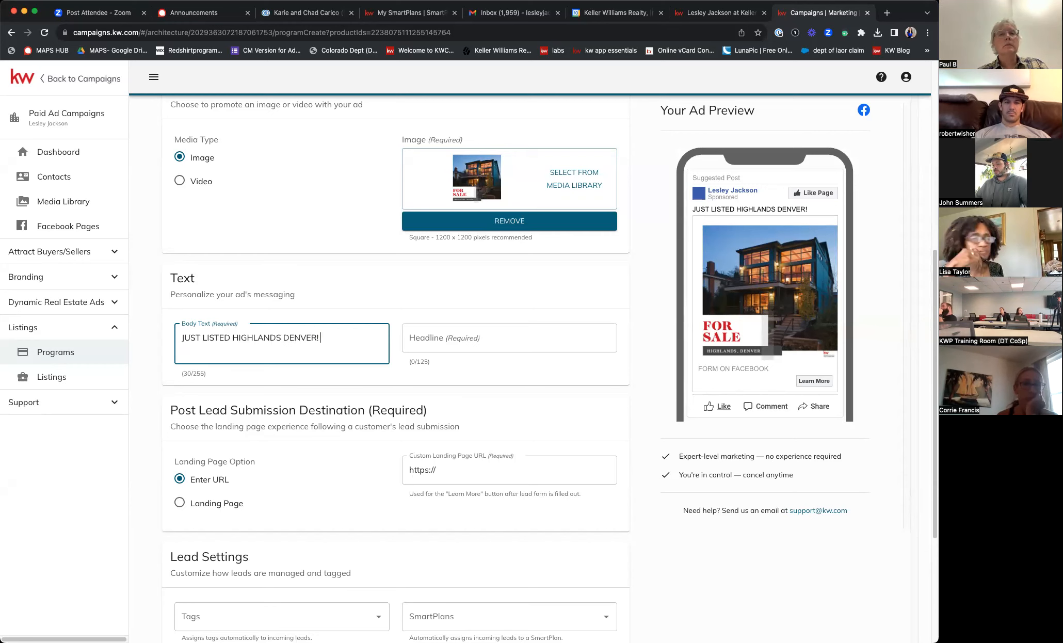
left_click(55, 210)
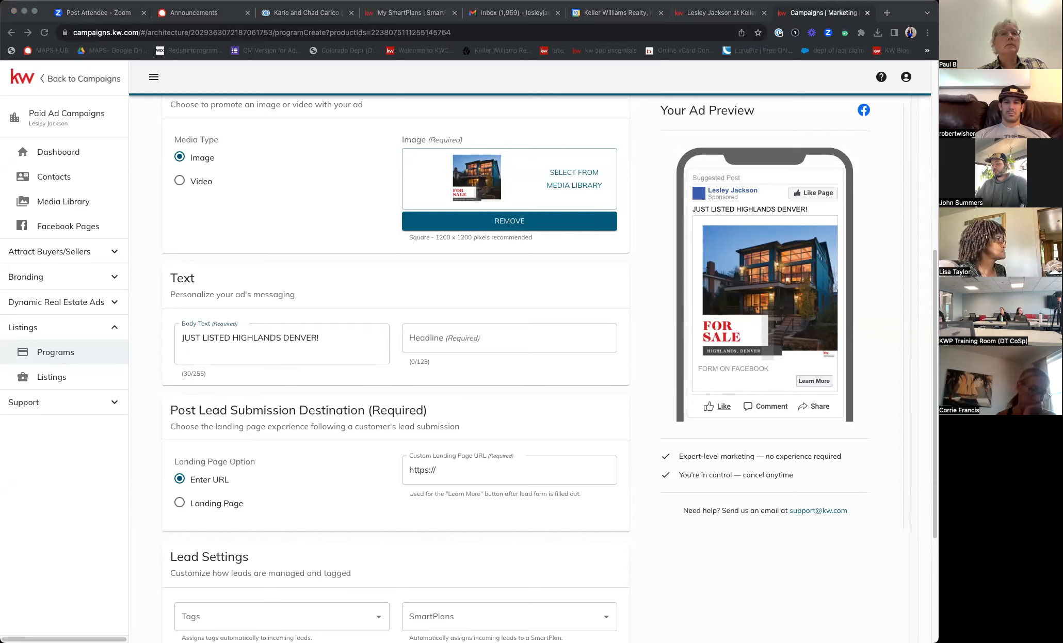
left_click(328, 328)
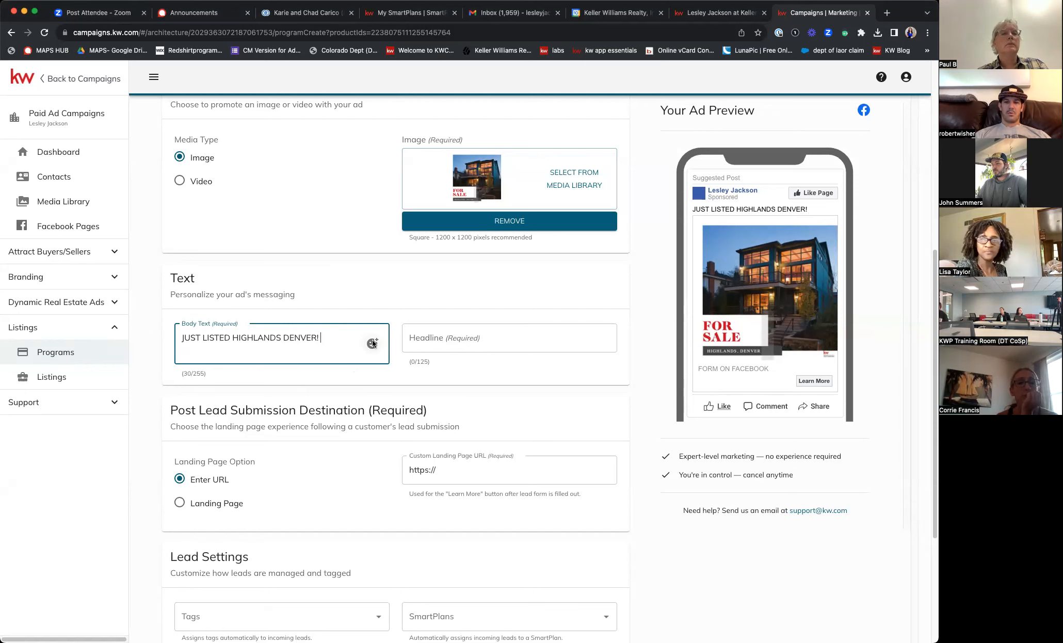
- Insert a fire emoji after the body text using the emoji search for 'fire'
left_click(372, 344)
left_click(447, 391)
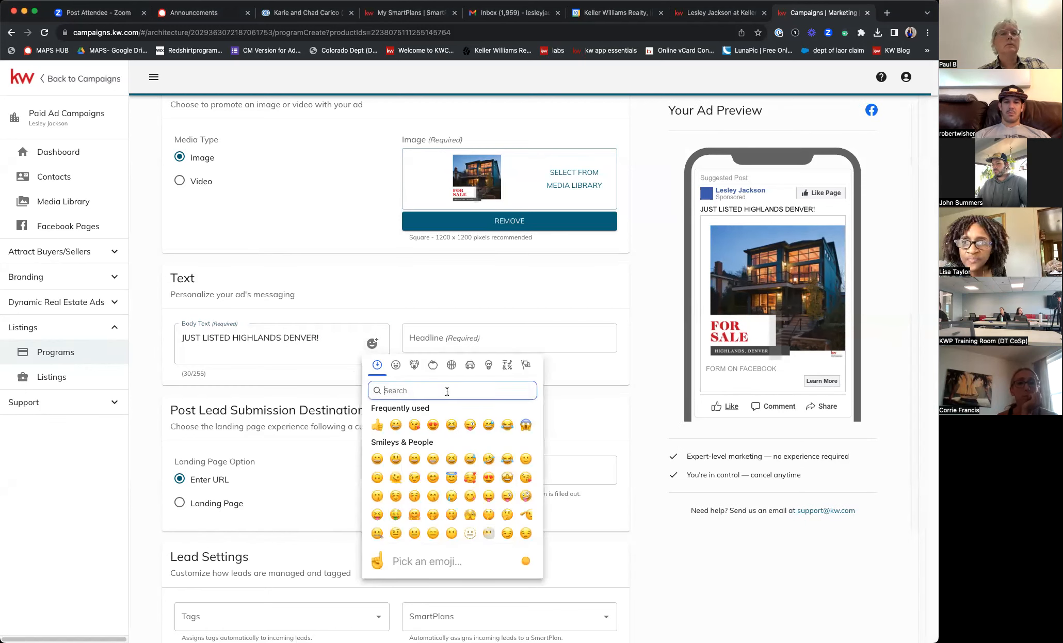
type("fire")
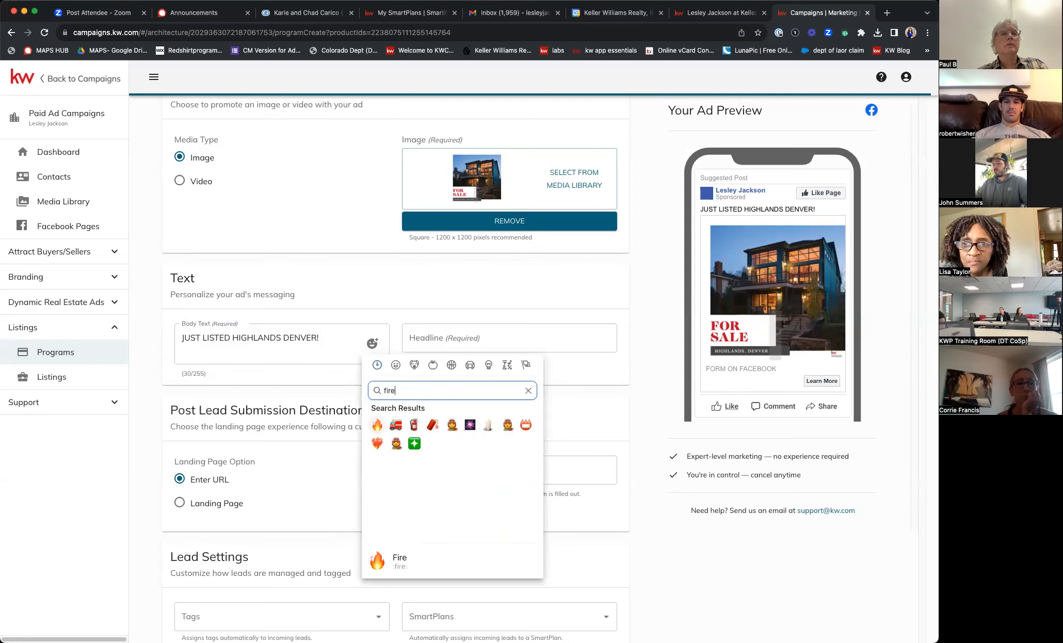
left_click(377, 424)
left_click(328, 339)
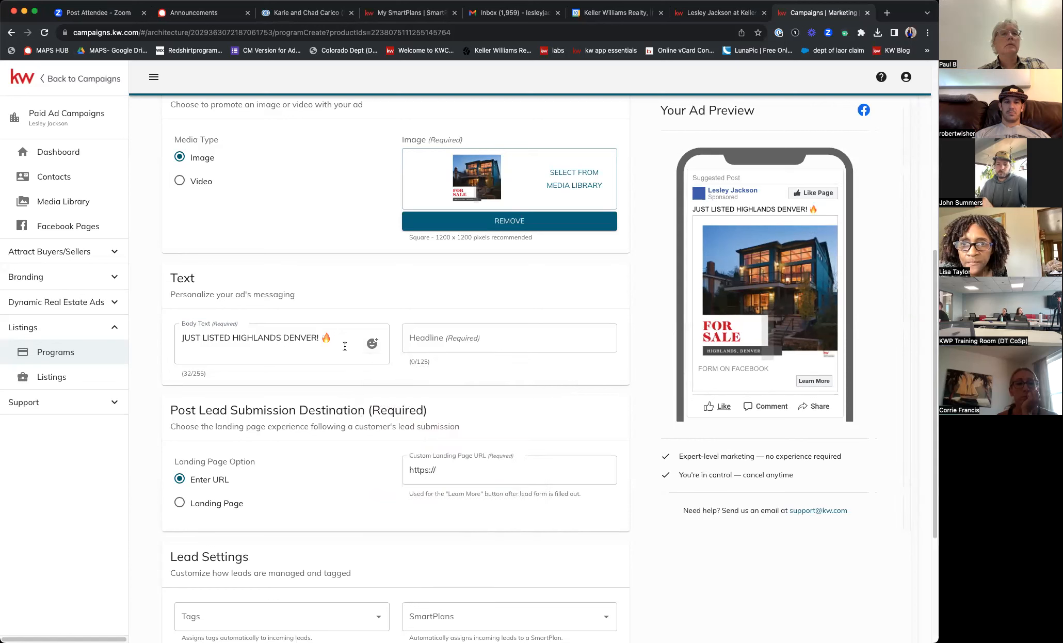
- Copy the fire emoji to the start of the body text and begin a new line at the end
left_click_drag(331, 338, 321, 339)
key("ctrl+c")
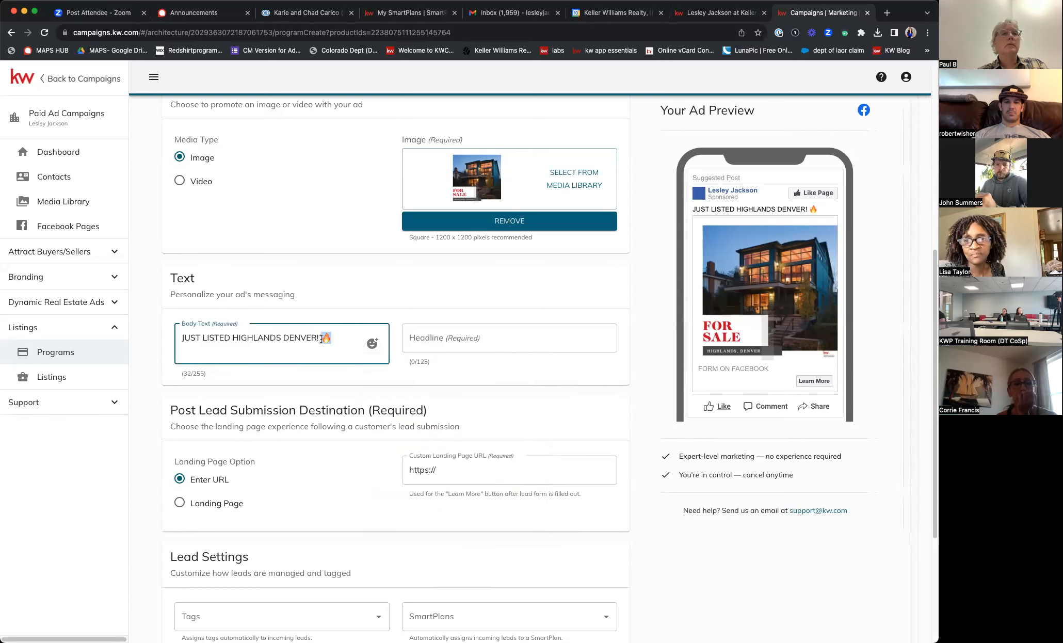
left_click(182, 338)
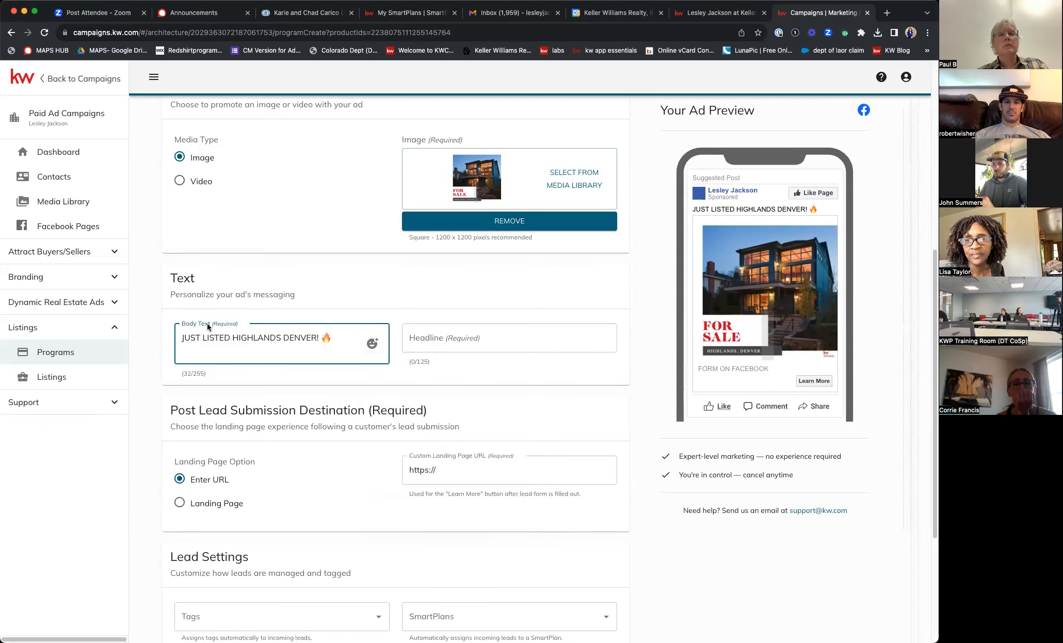
key("ctrl+v")
left_click(343, 338)
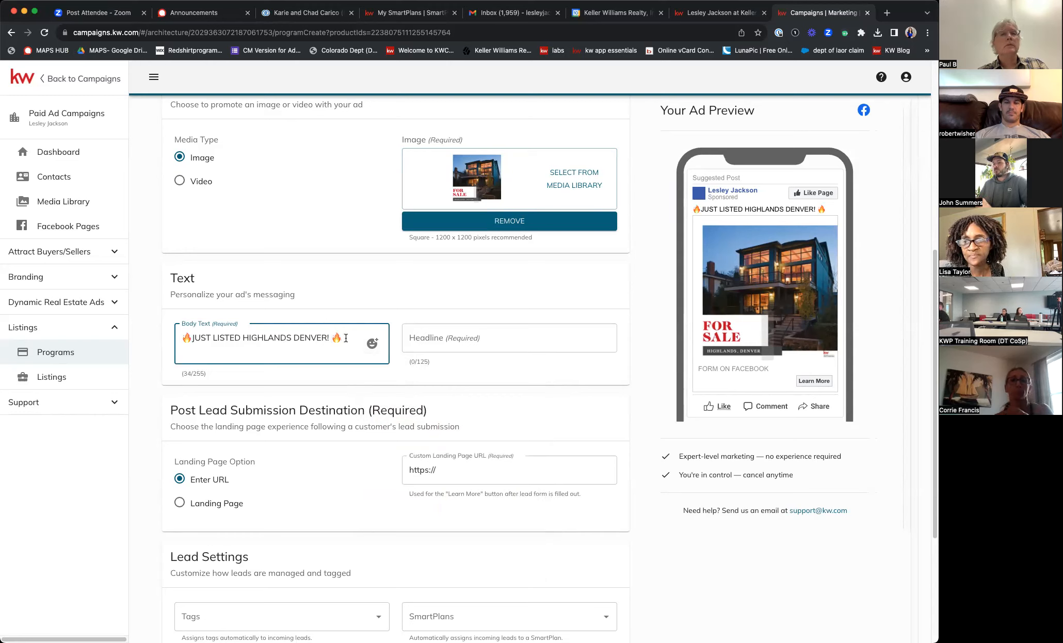
key("Return")
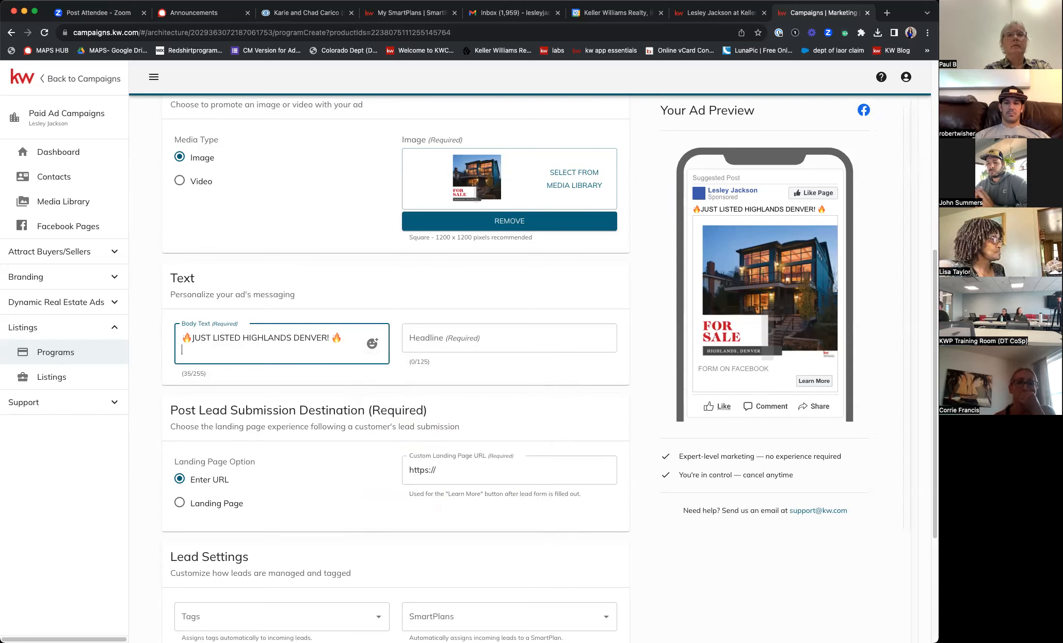
- Add 'Are you thinking about your next move to Highland, Denver? These homes have it all!' and begin 'THese homes f'
type("re ")
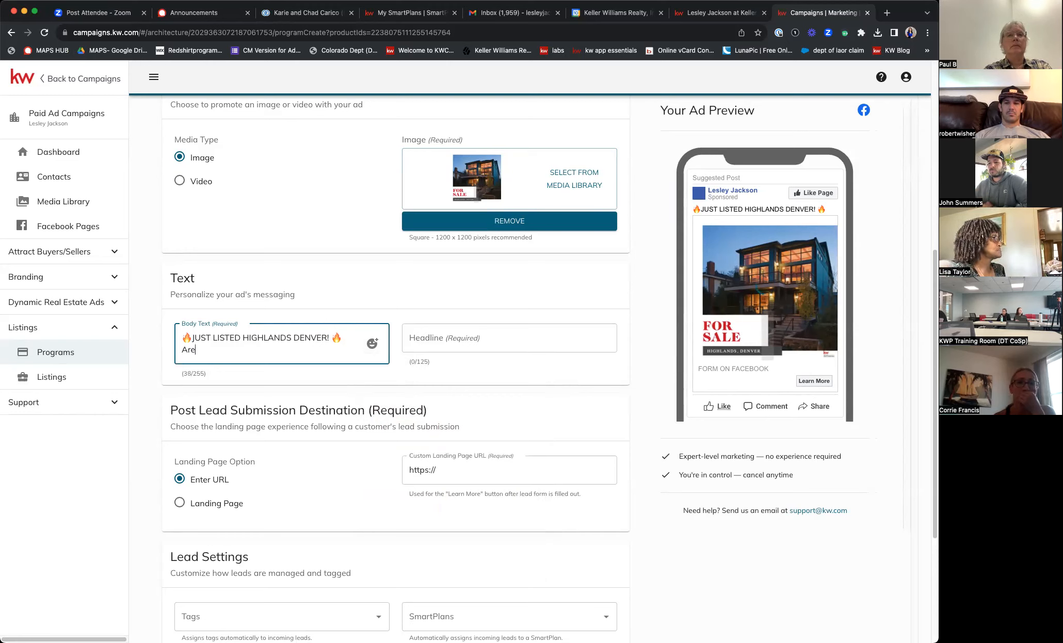
type("you thi")
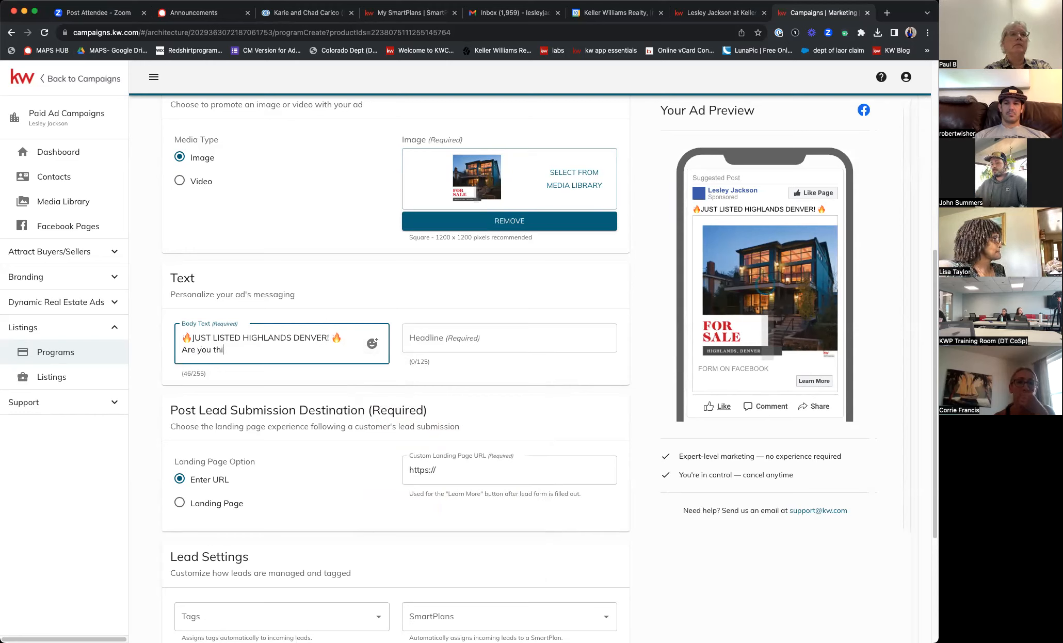
type("nking about your next move to")
type("Hig")
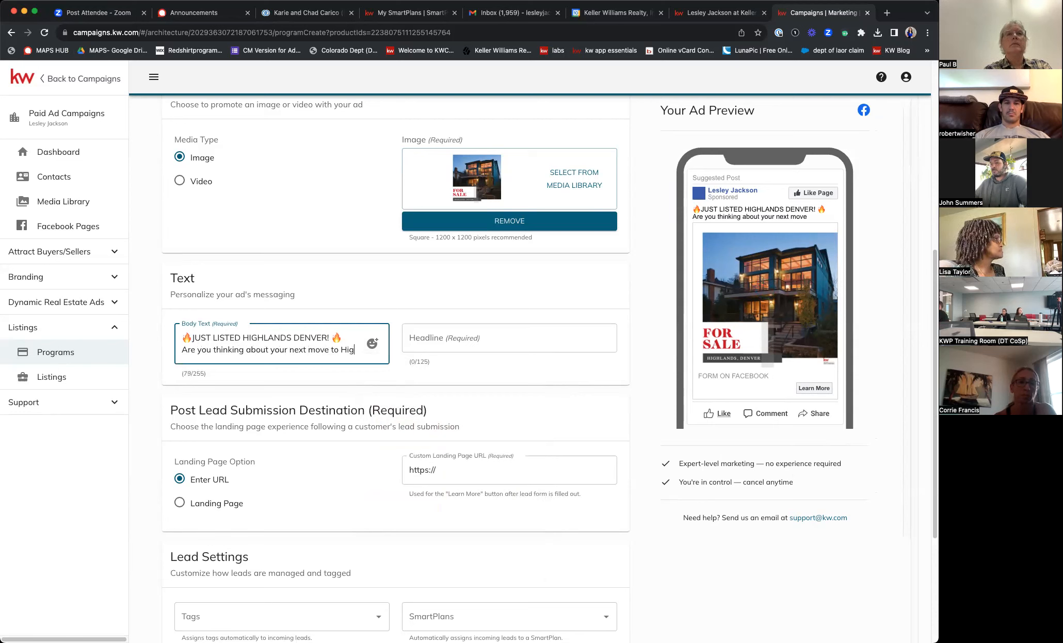
type("hland, denvDe")
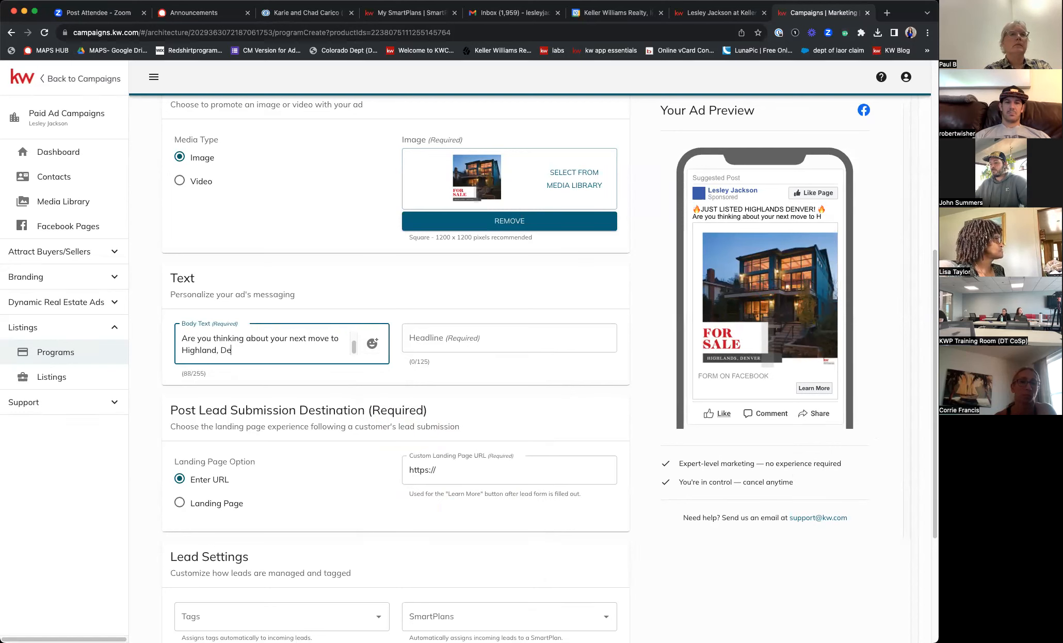
type("nver? These ho")
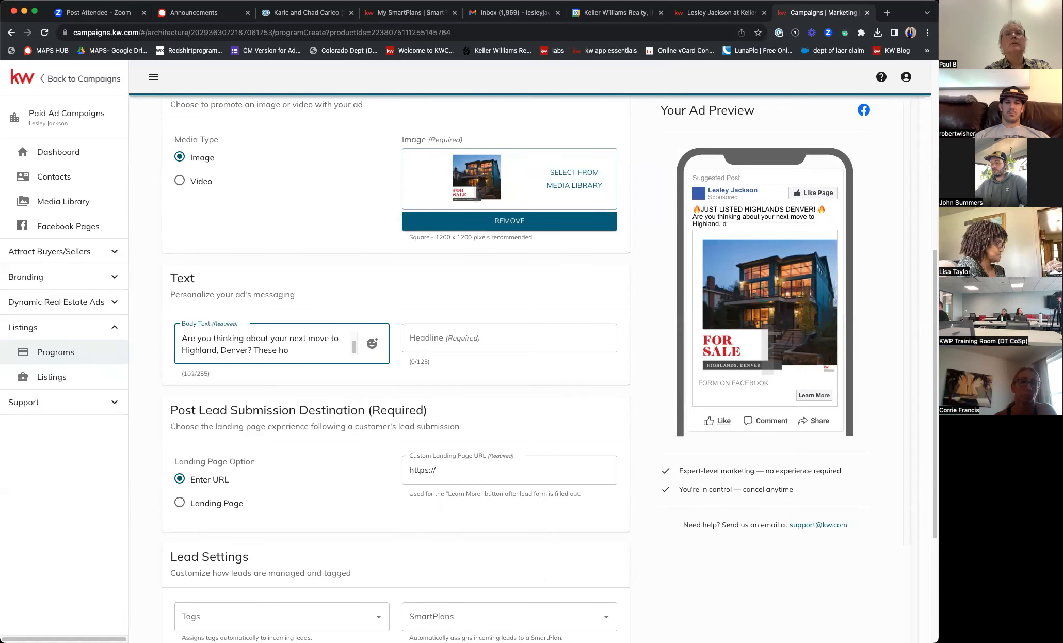
type("mes have i")
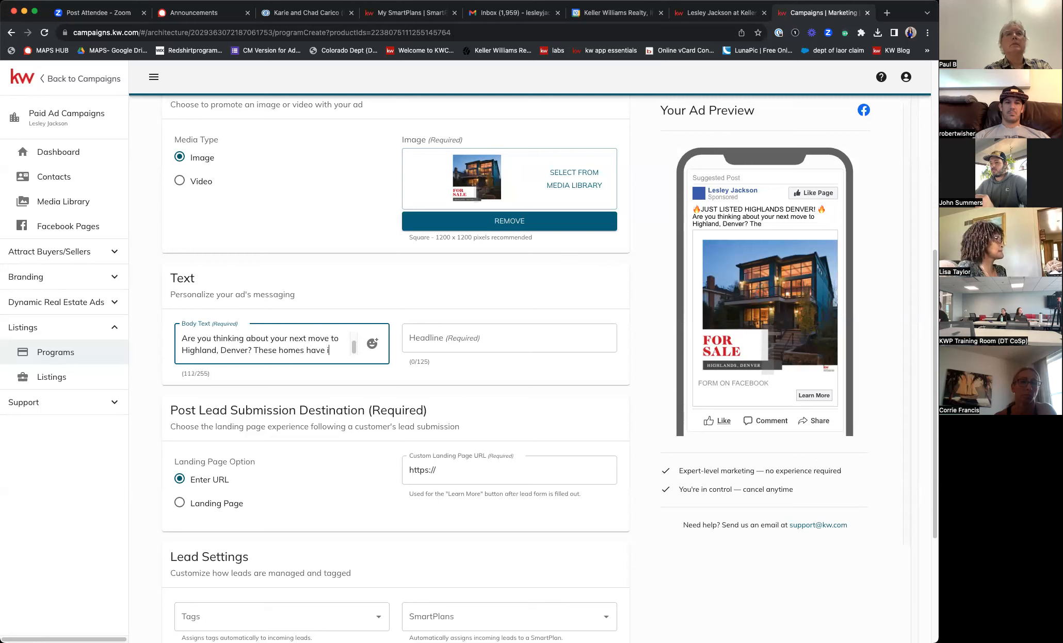
type("t all!")
key("Return")
type("Feaure")
key("BackSpace")
type("tureing")
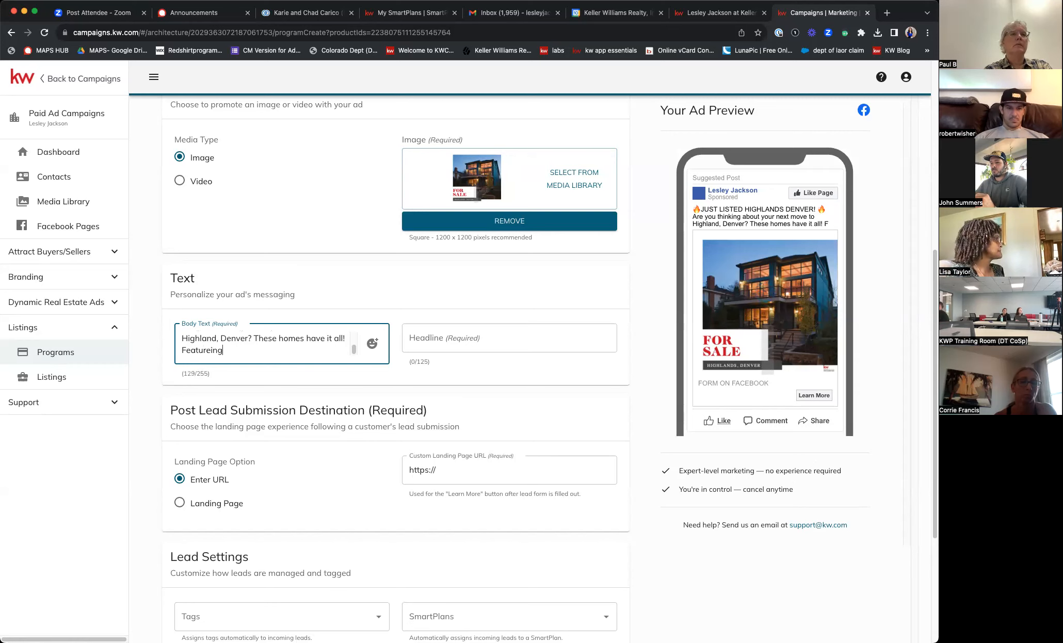
key("BackSpace")
key("BackSpace")
key("BackSpace")
key("BackSpace")
key("BackSpace")
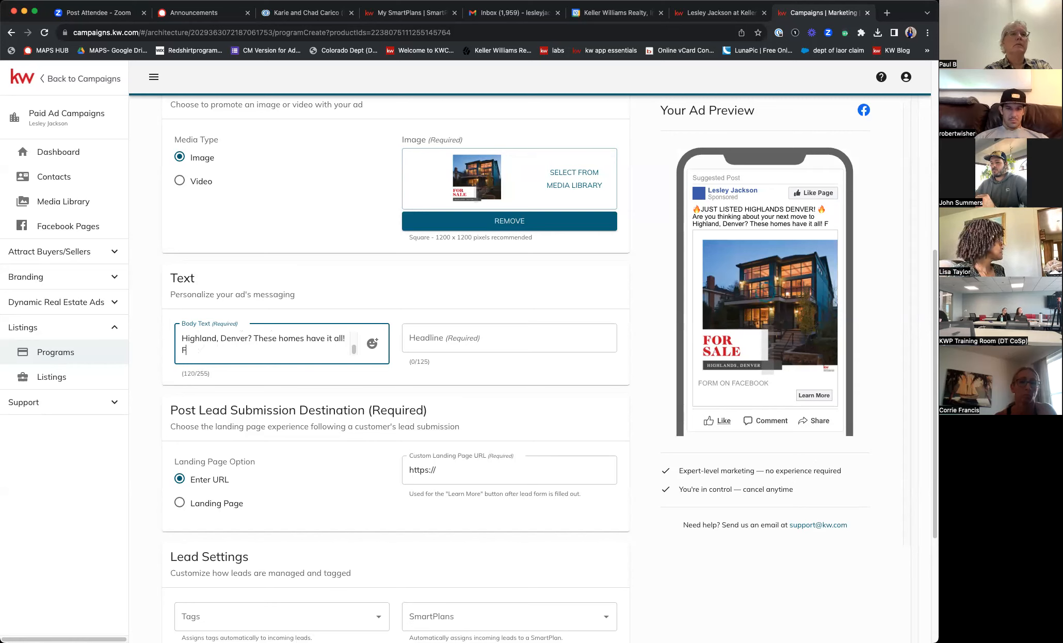
key("BackSpace")
key("BackSpace")
type("THese h")
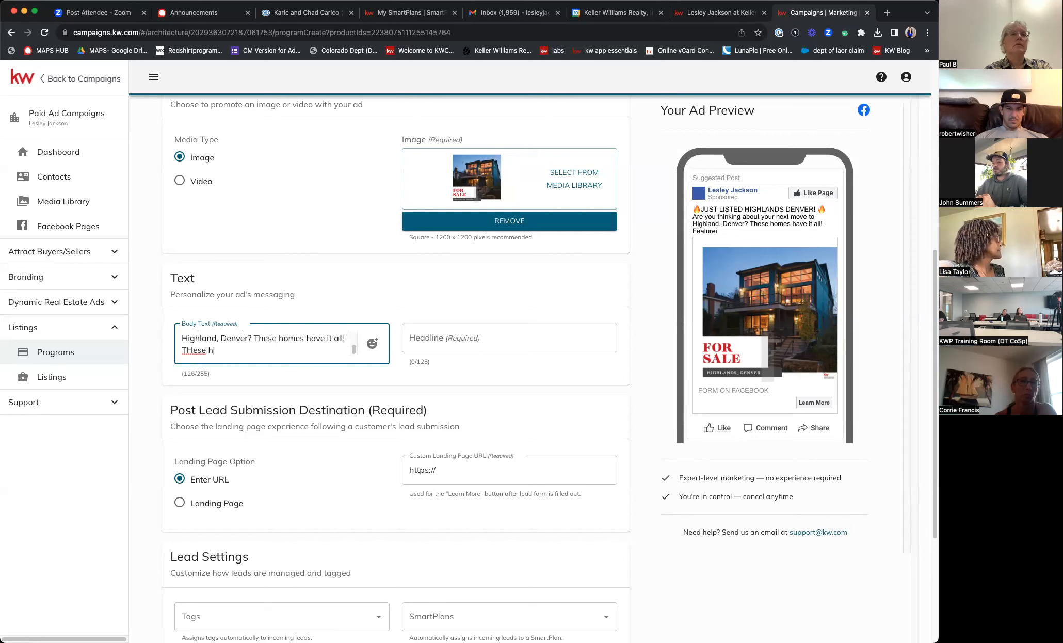
type("omes feature")
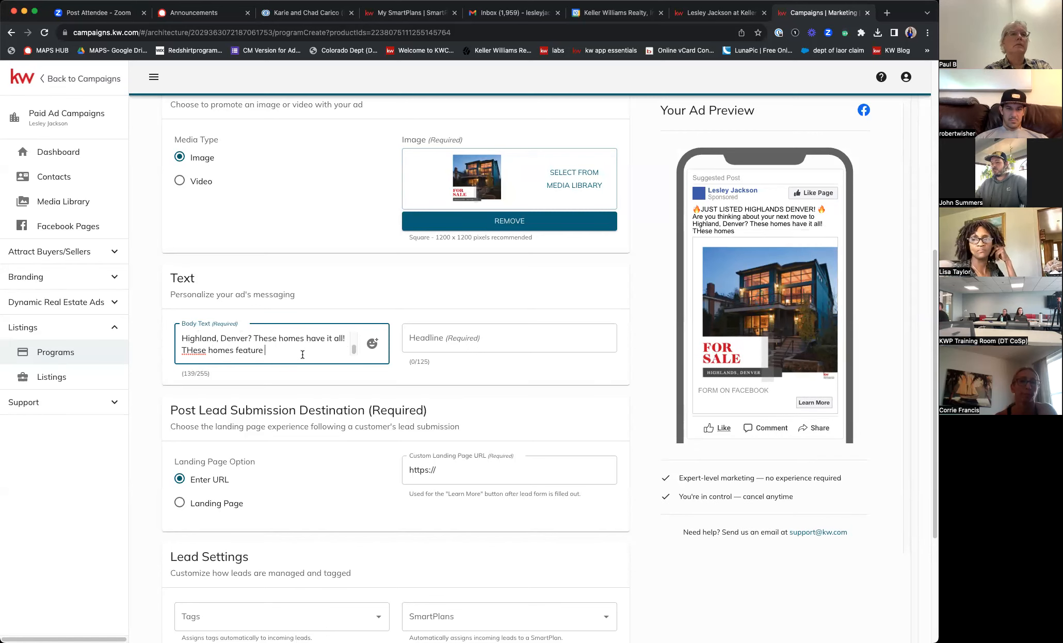
- Replace the capital H in 'THese' with a lowercase h on the last body line
right_click(193, 353)
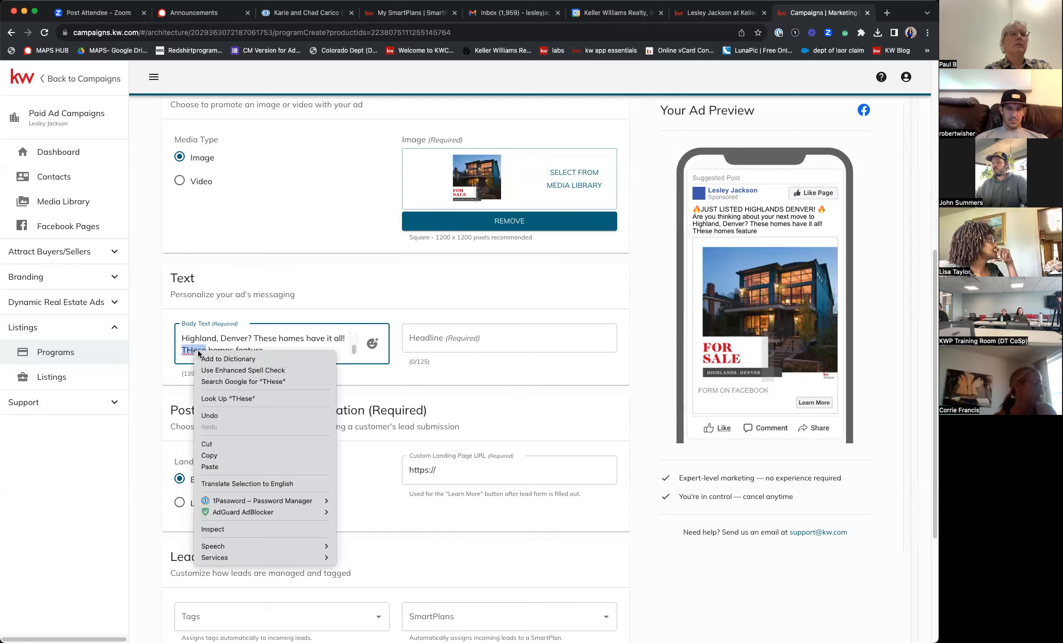
key("Escape")
left_click(203, 350)
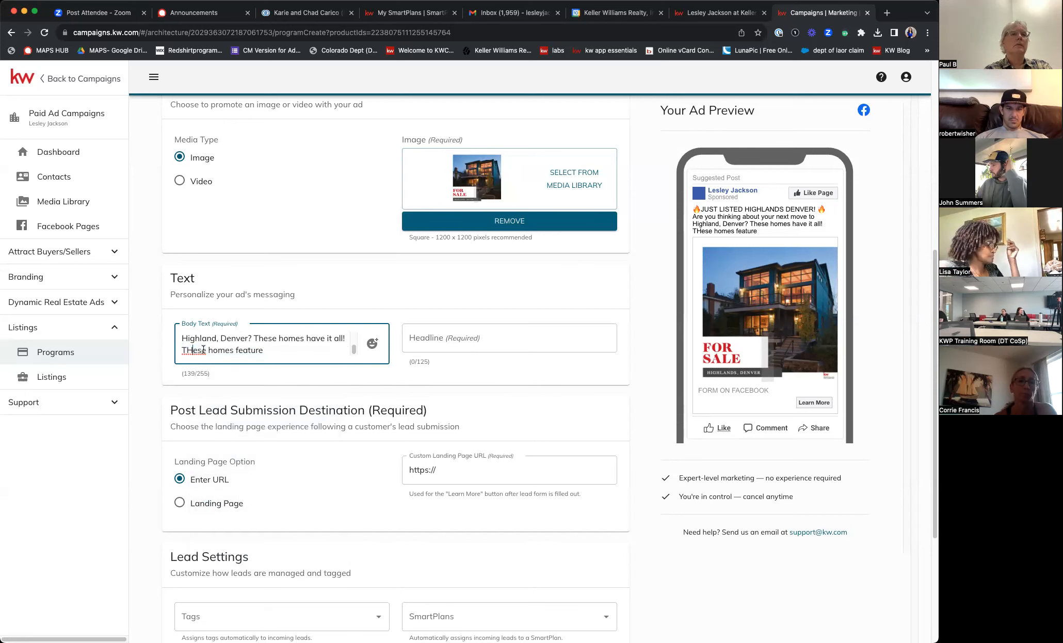
key("Left")
key("Left")
key("BackSpace")
type("h")
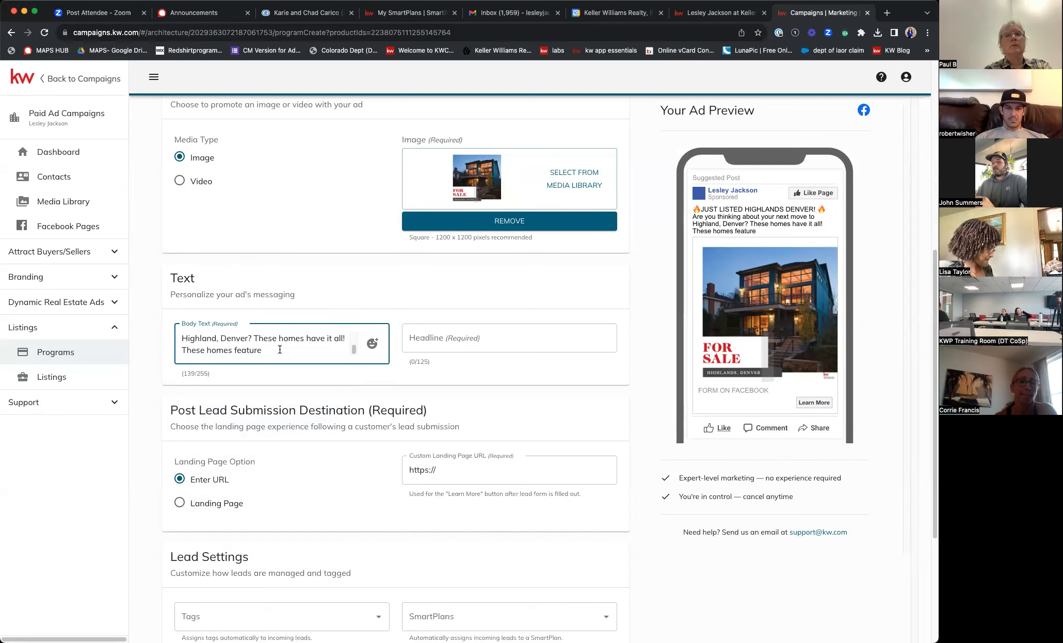
- Continue the body text with 'modern touches, spacious lots & conveniently located near 5280 restaurants! CLICK learn more'
type("modern touc")
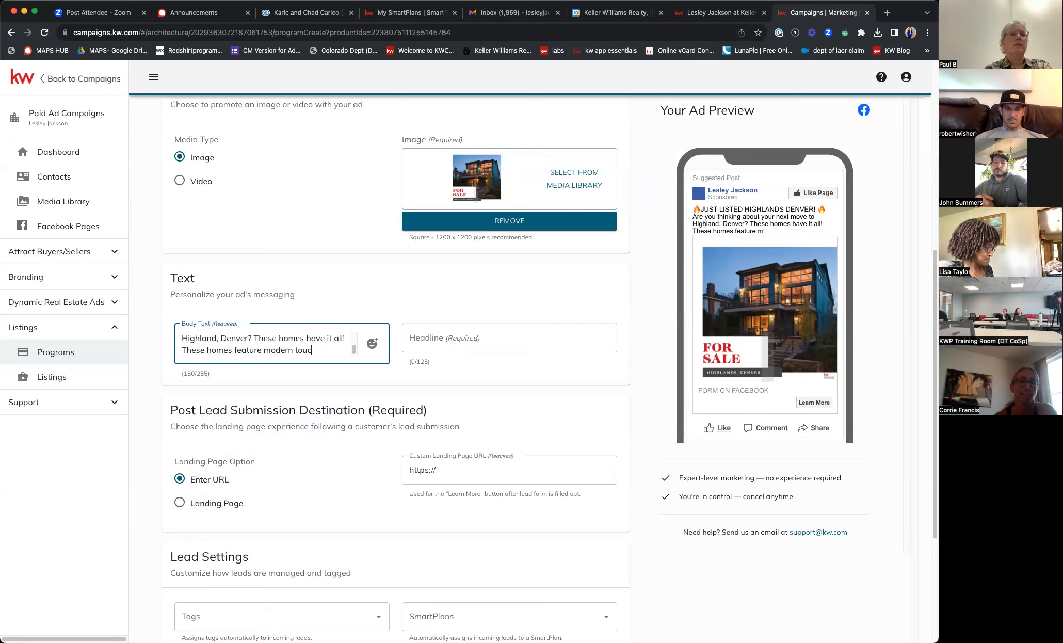
type("hes, u")
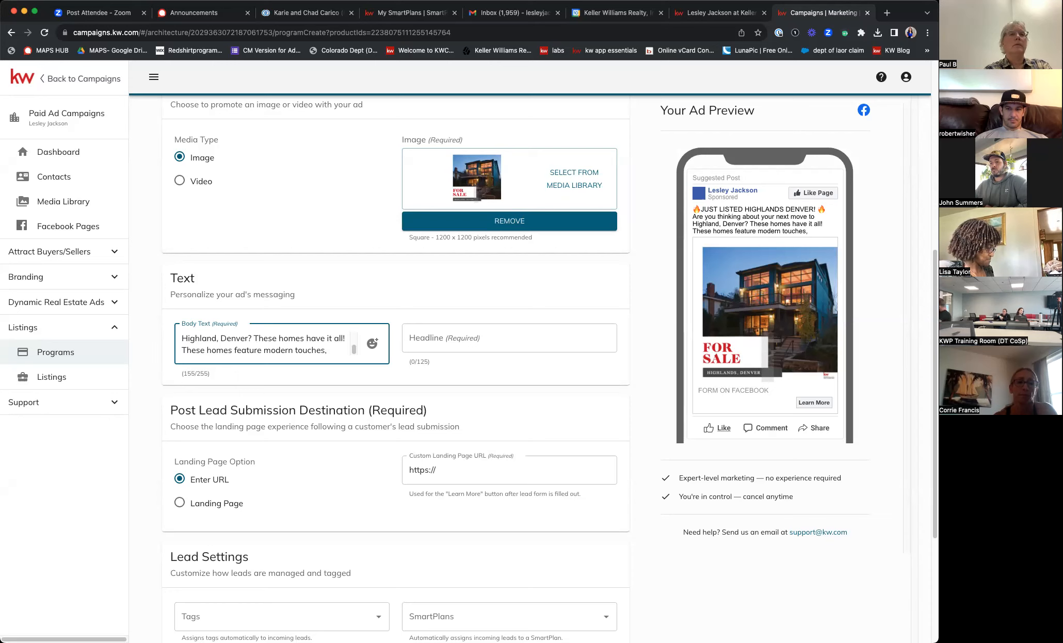
type("spaciso")
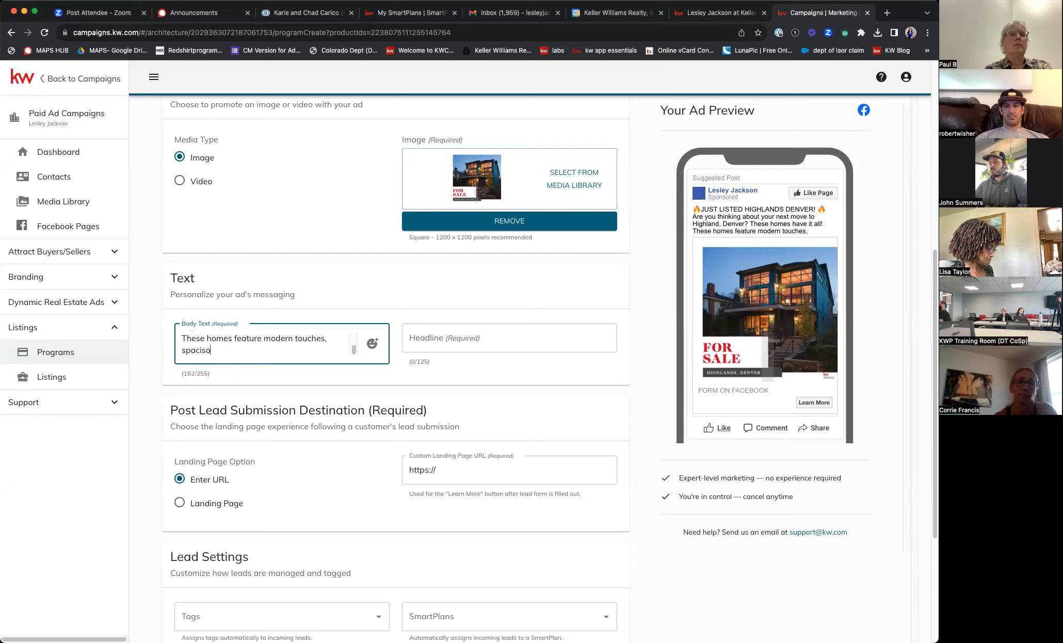
key("BackSpace")
key("BackSpace")
type("ous lots")
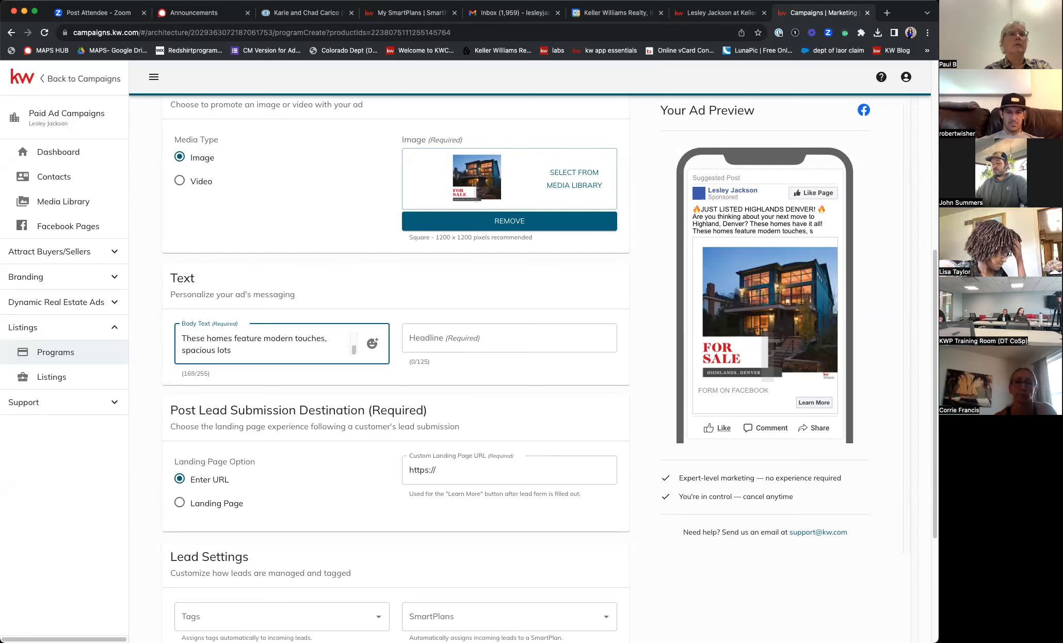
type(" & co")
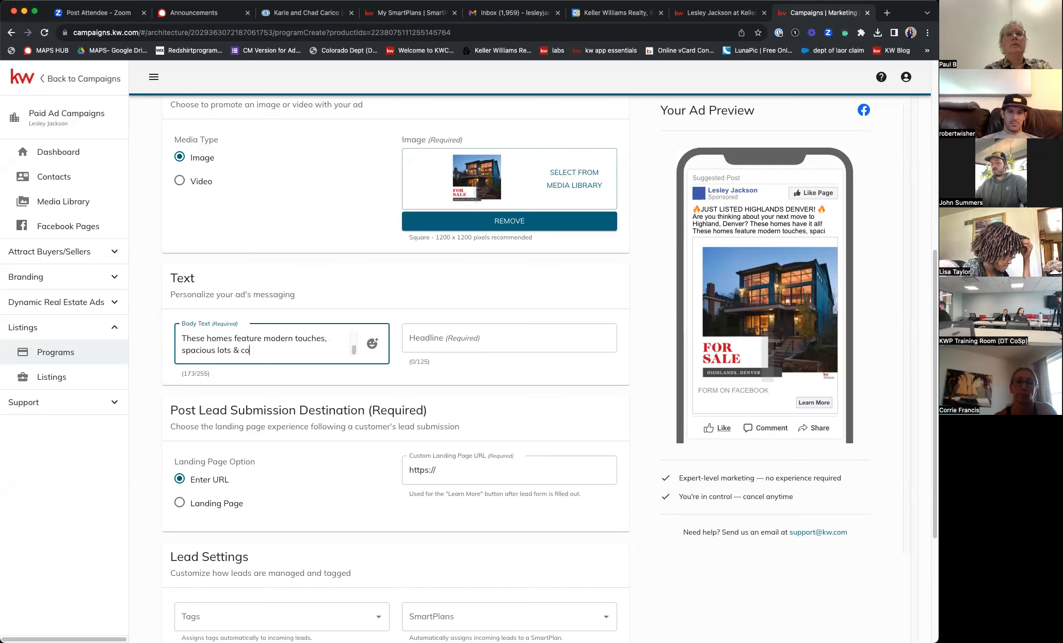
type("nveniently loc")
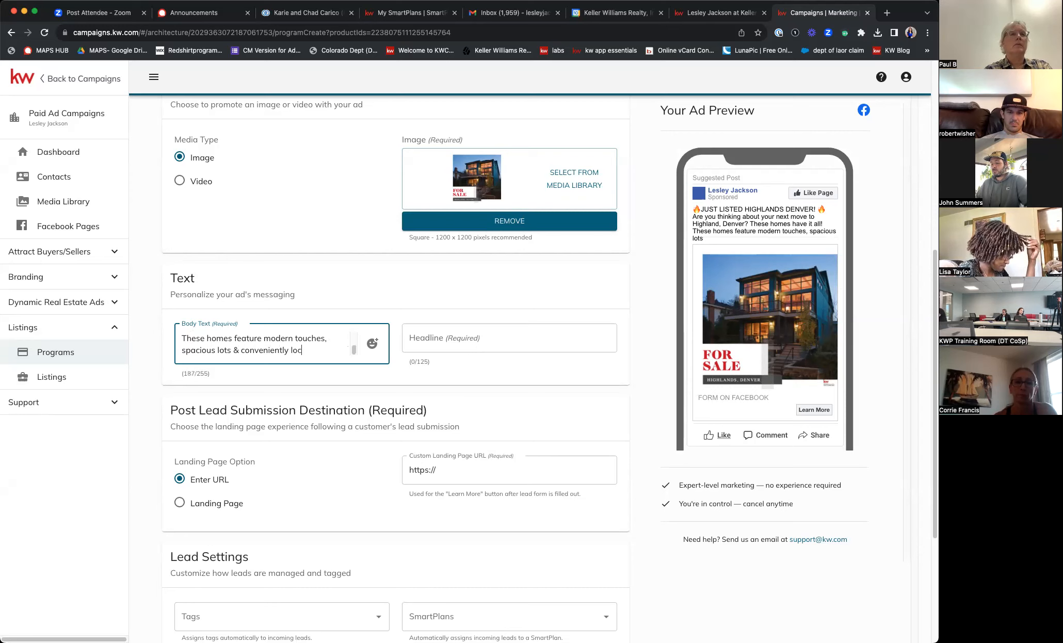
type("atrear 5280")
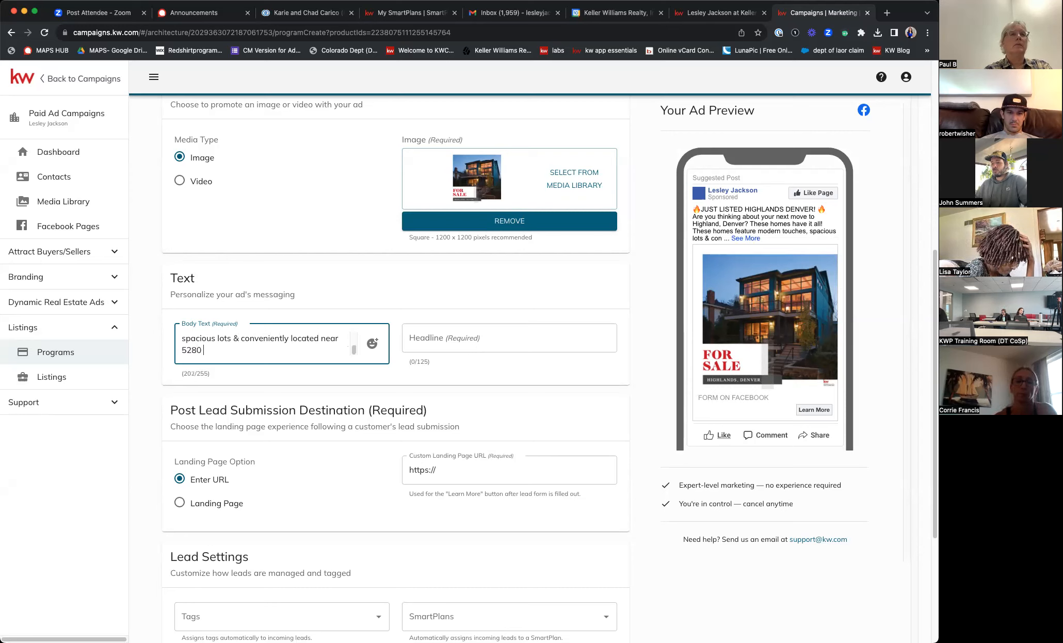
type(" restaurants! ")
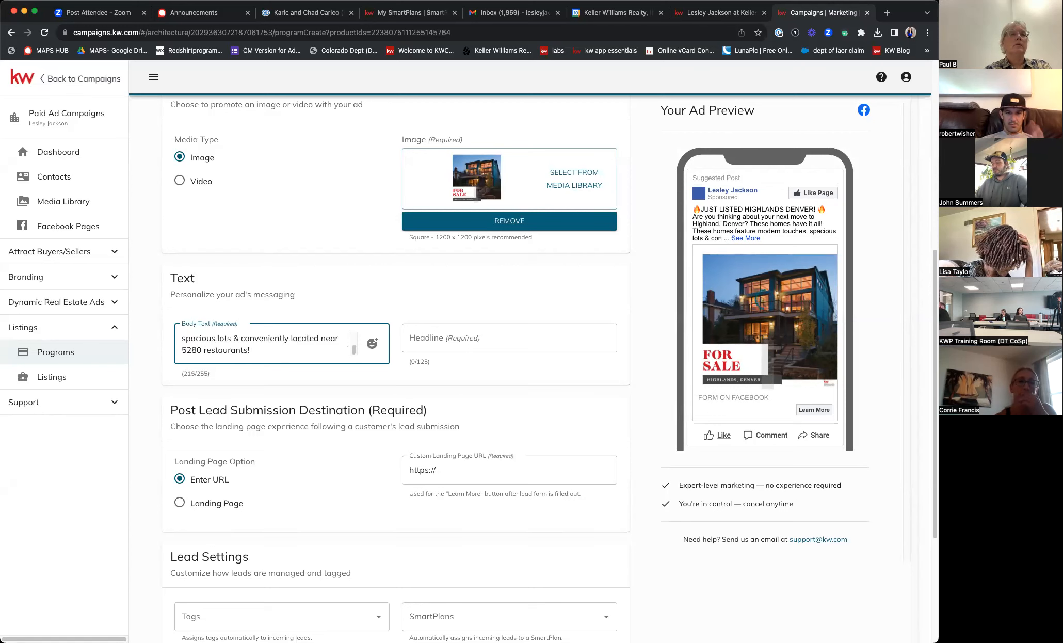
type("CLICK ")
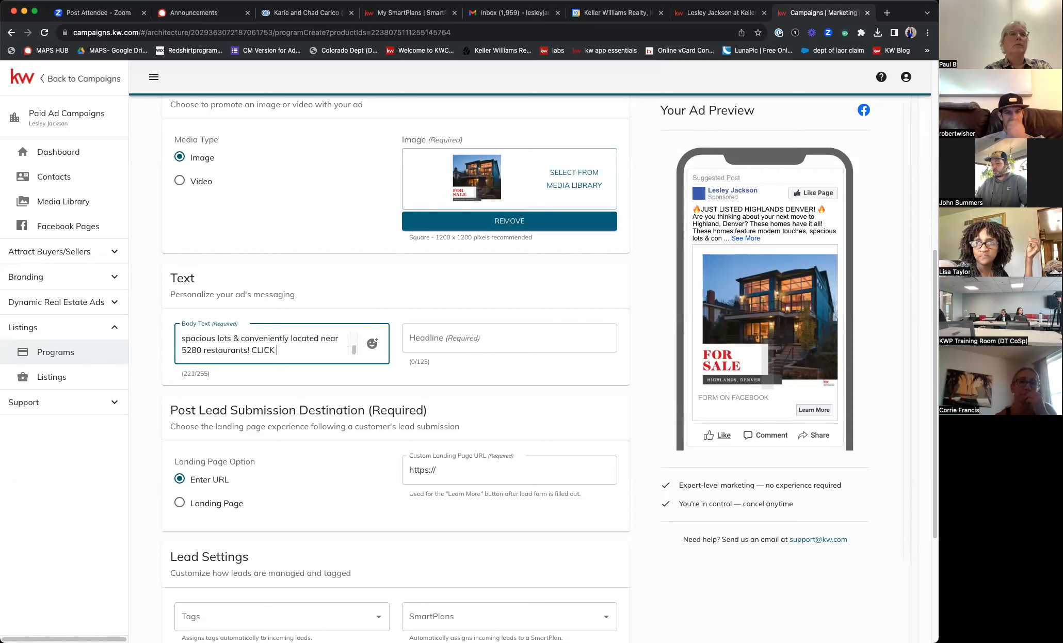
type("learn more.")
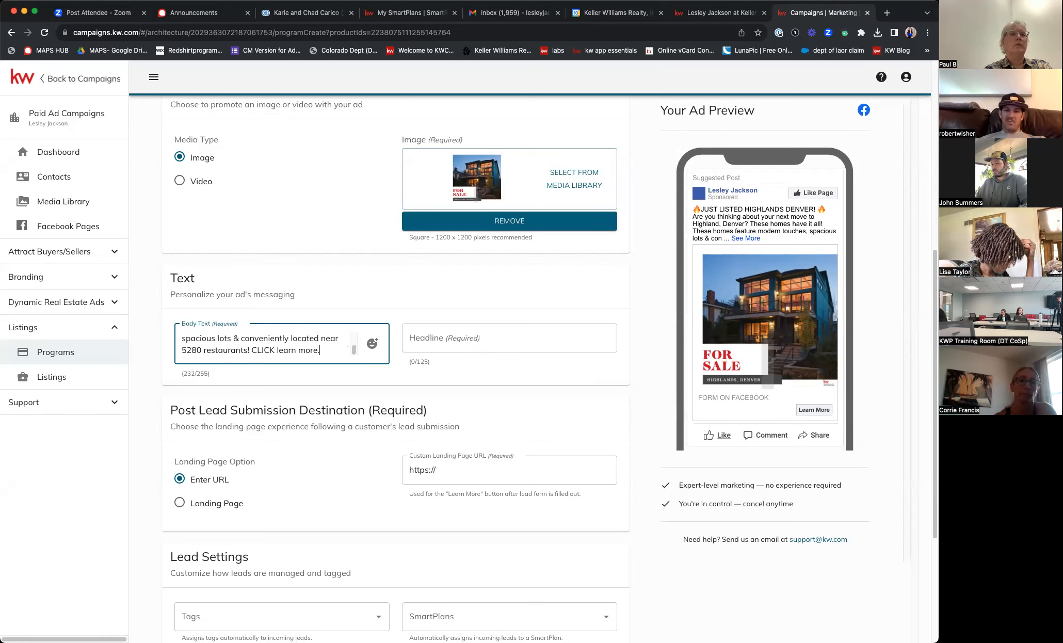
- Expand the ad preview with See More and place the cursor in the empty Headline field
left_click(748, 241)
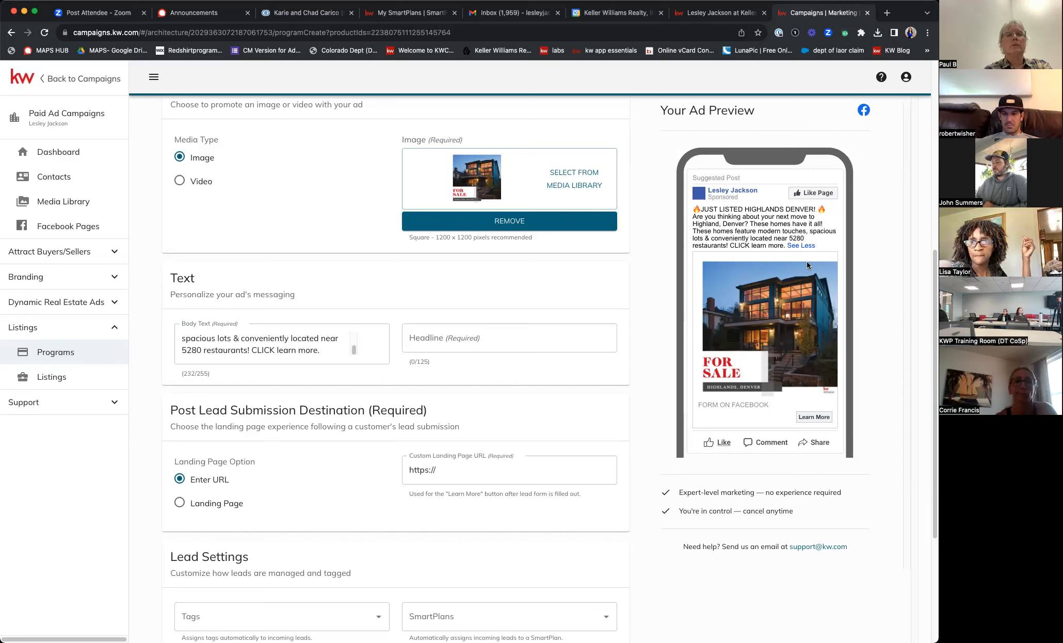
left_click(541, 345)
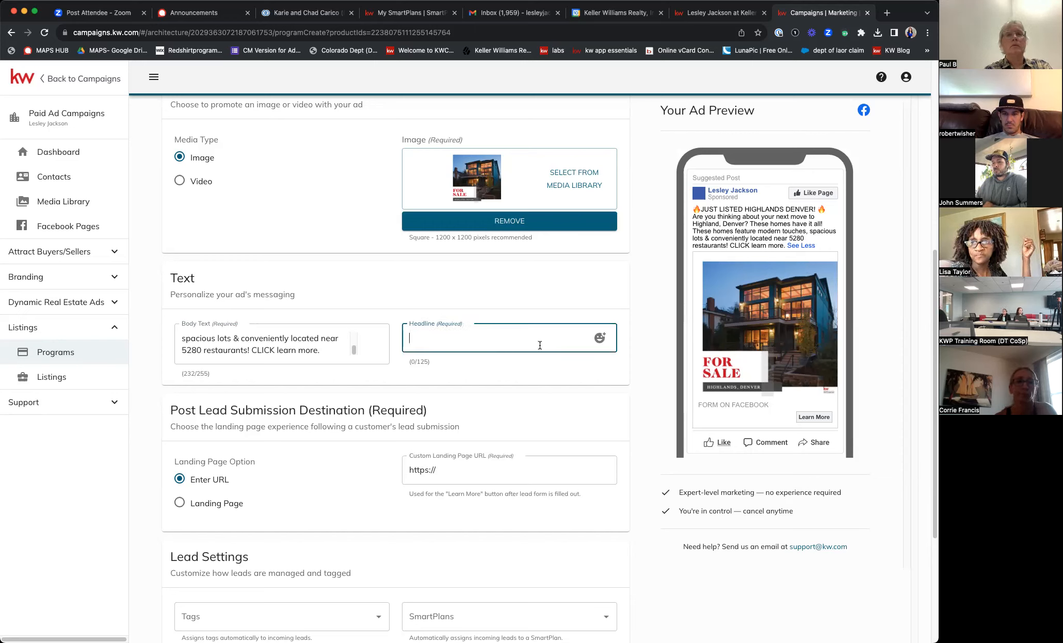
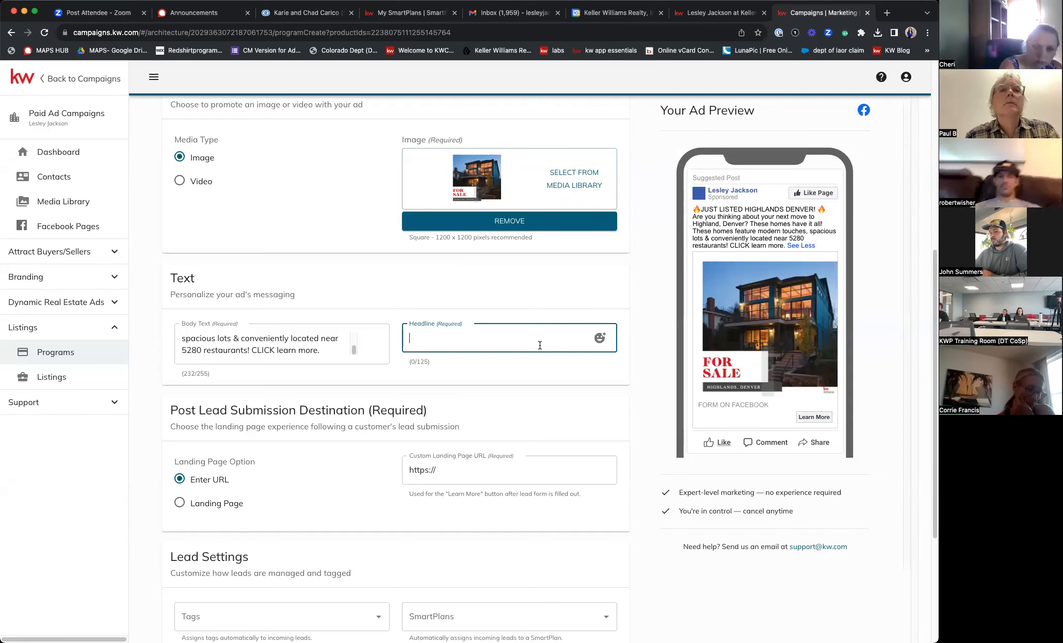
- Enter the ad headline 'HOMES FOR SALE: HIGHLANDS, DENVER'
type("HOMES FOR SALE ")
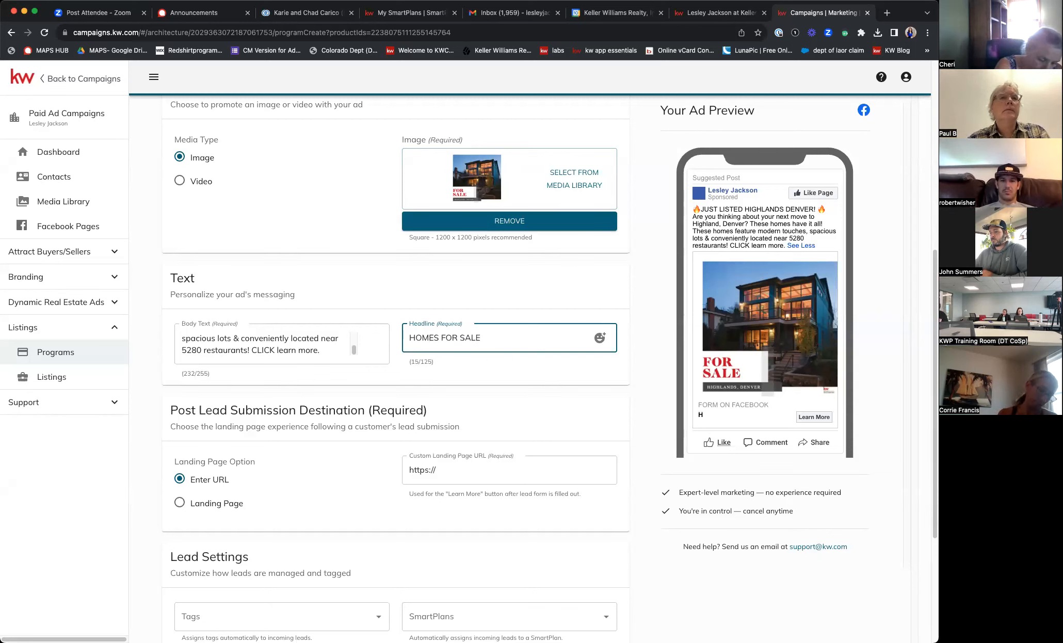
type(" HIGHLANDS")
key("BackSpace")
type(", DENVER")
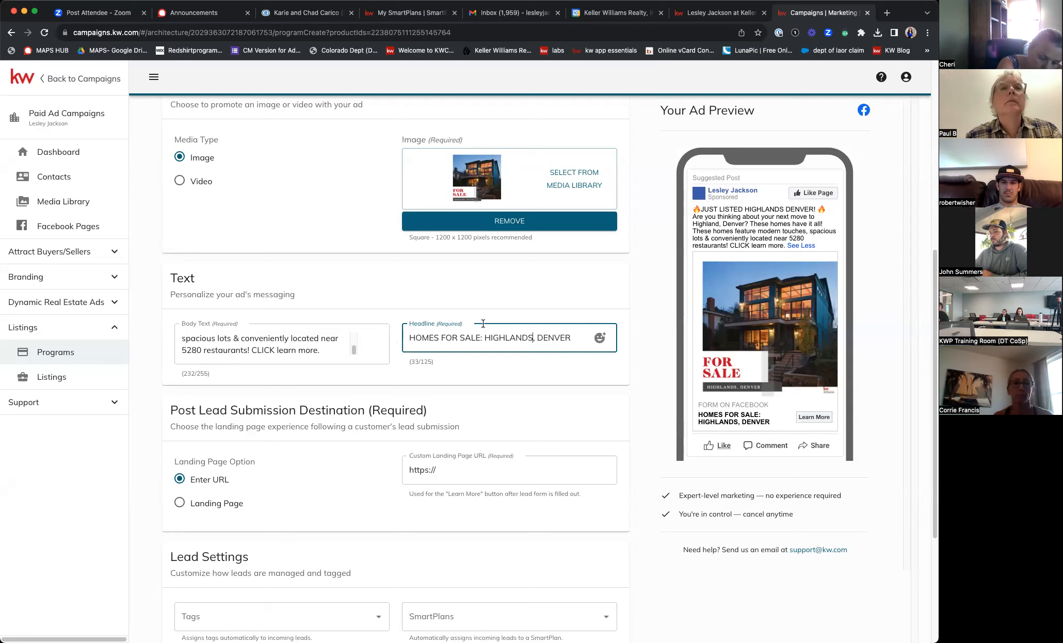
- Add a fire emoji at both the end and the start of the headline
left_click(599, 337)
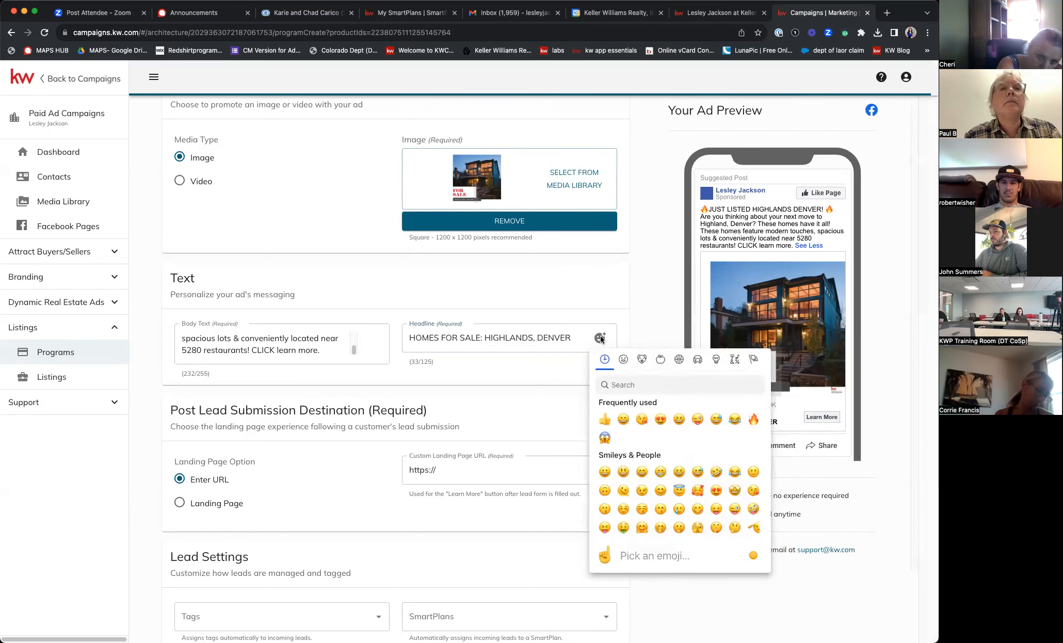
left_click(753, 419)
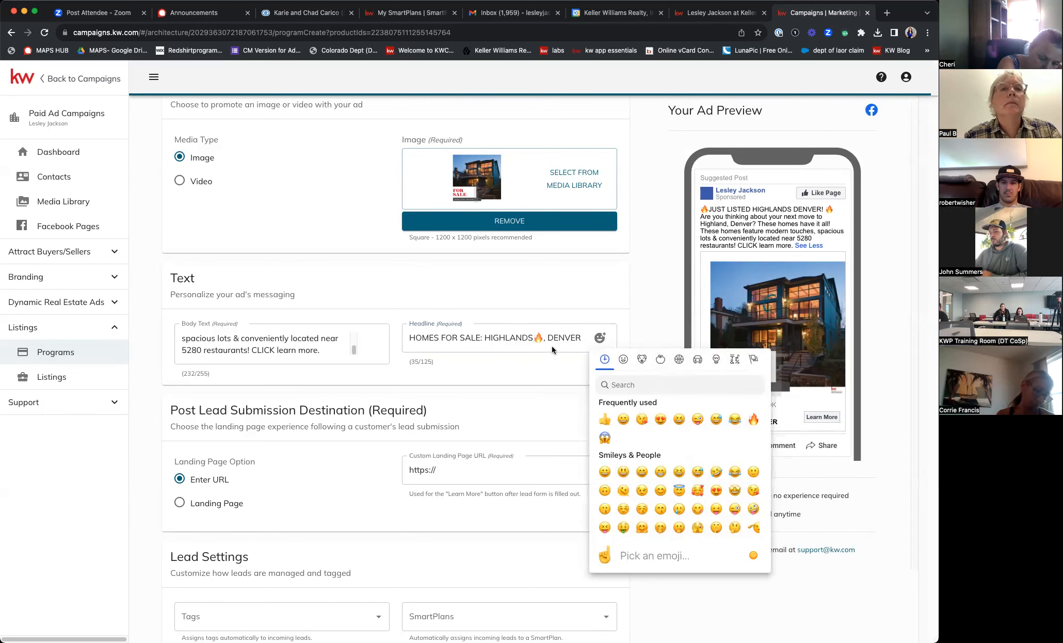
left_click(511, 345)
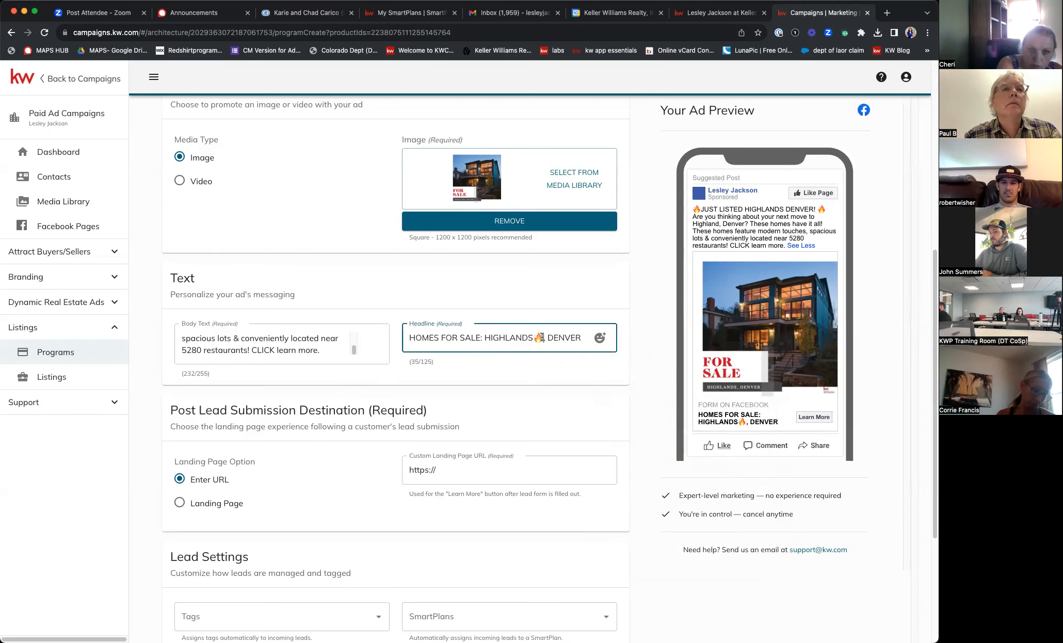
key("BackSpace")
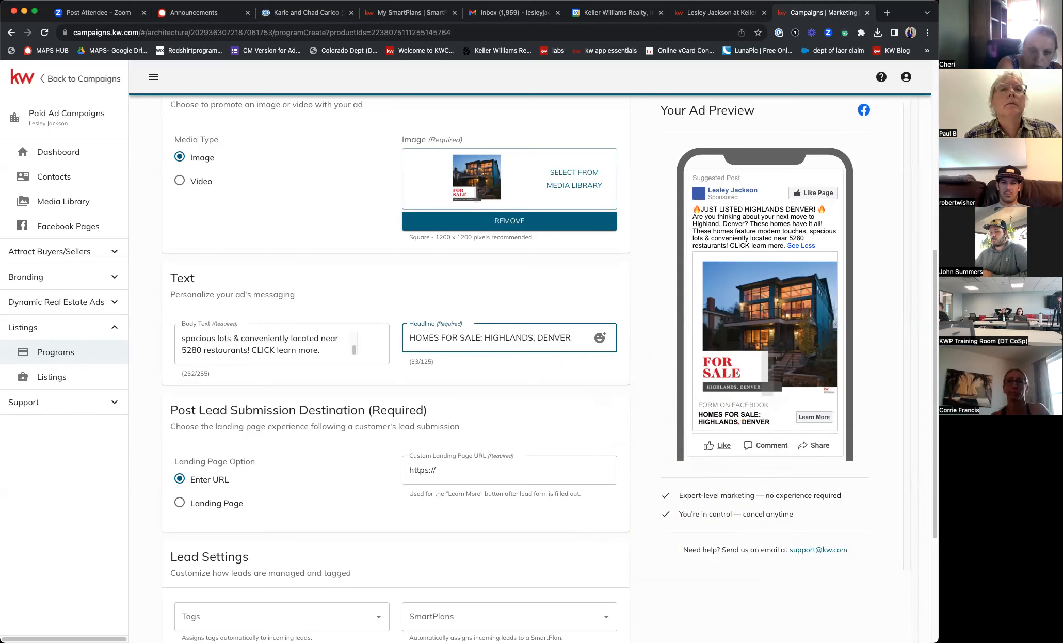
left_click(594, 339)
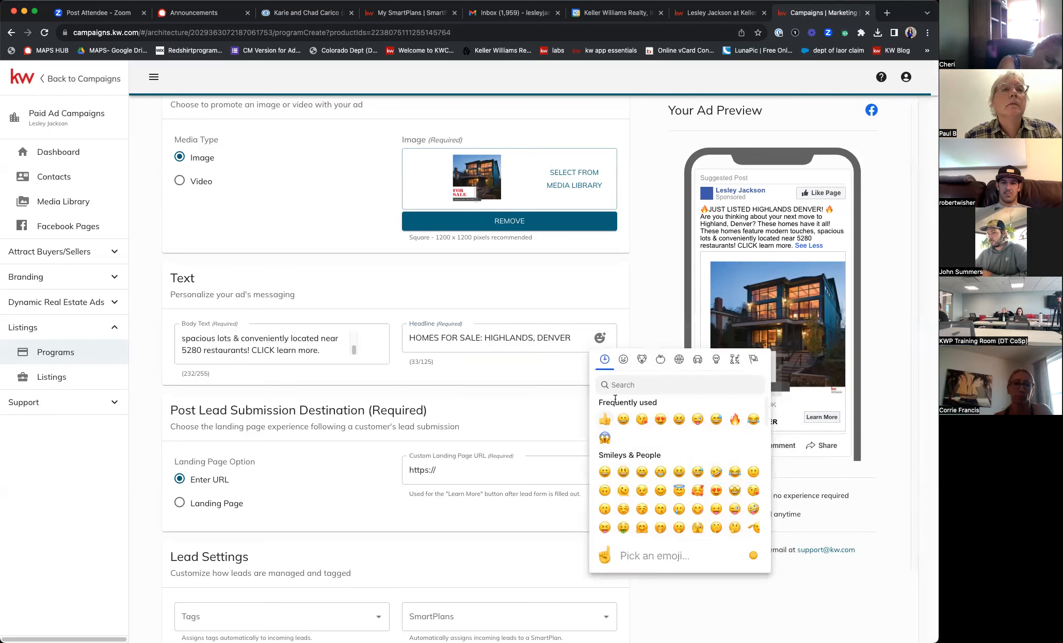
left_click(628, 388)
type("FIRE")
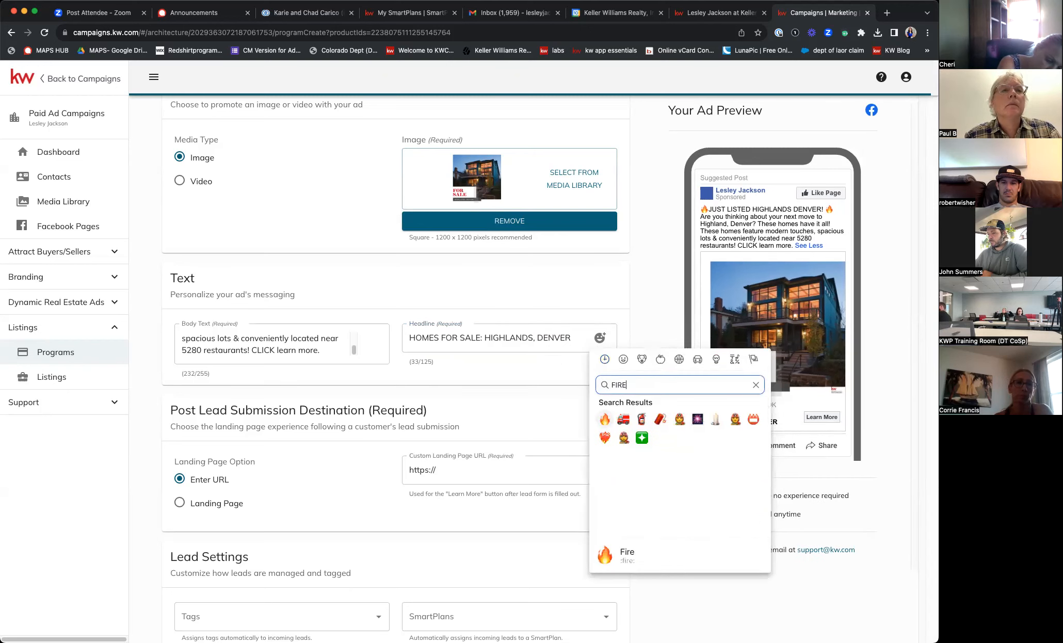
left_click(605, 419)
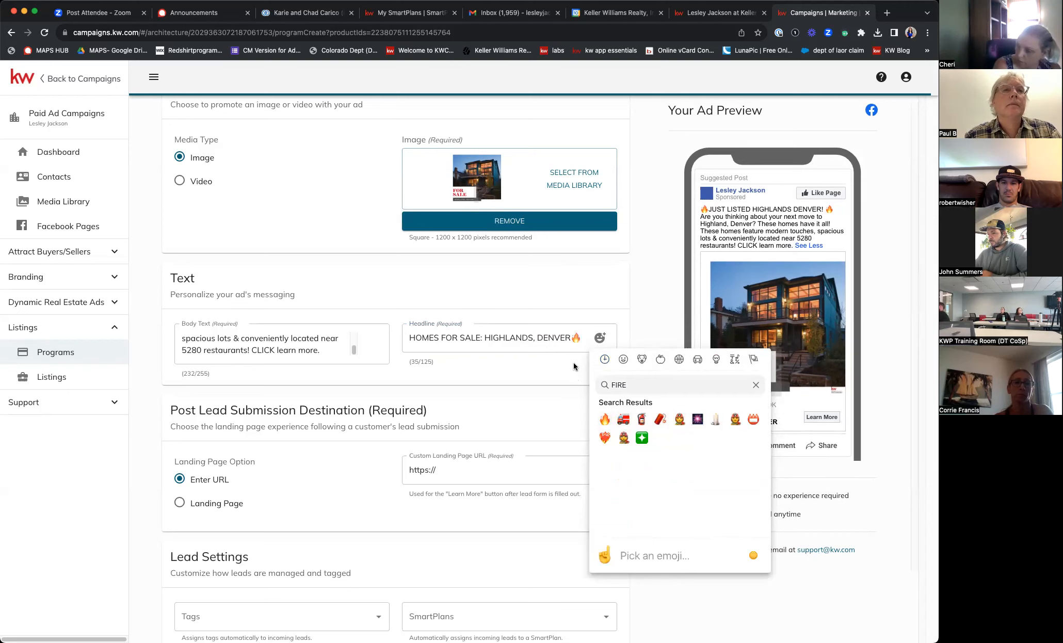
left_click(573, 337)
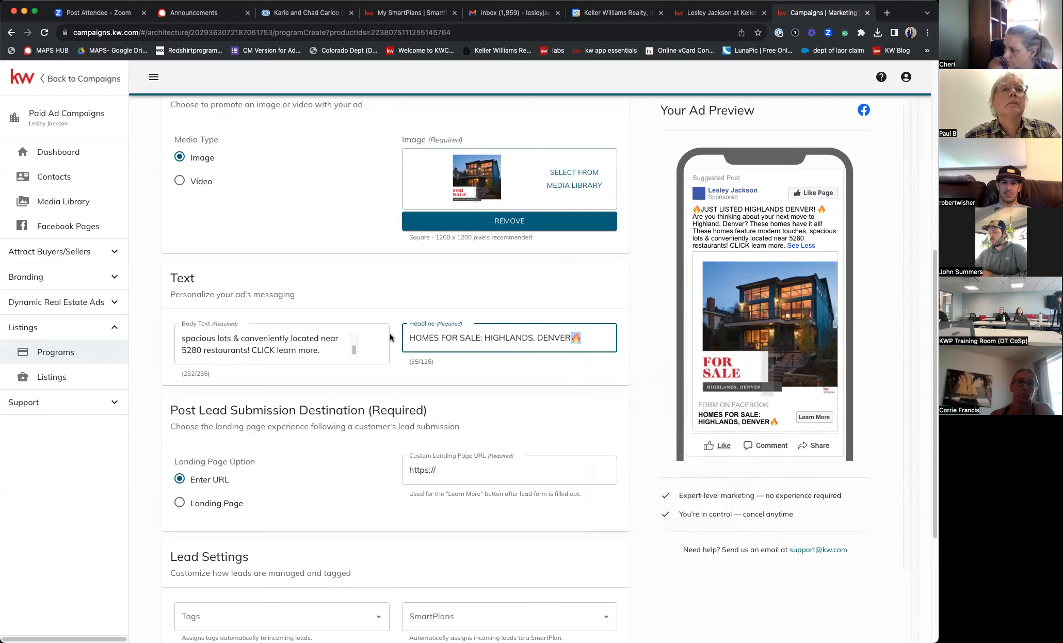
left_click(410, 337)
type("🔥")
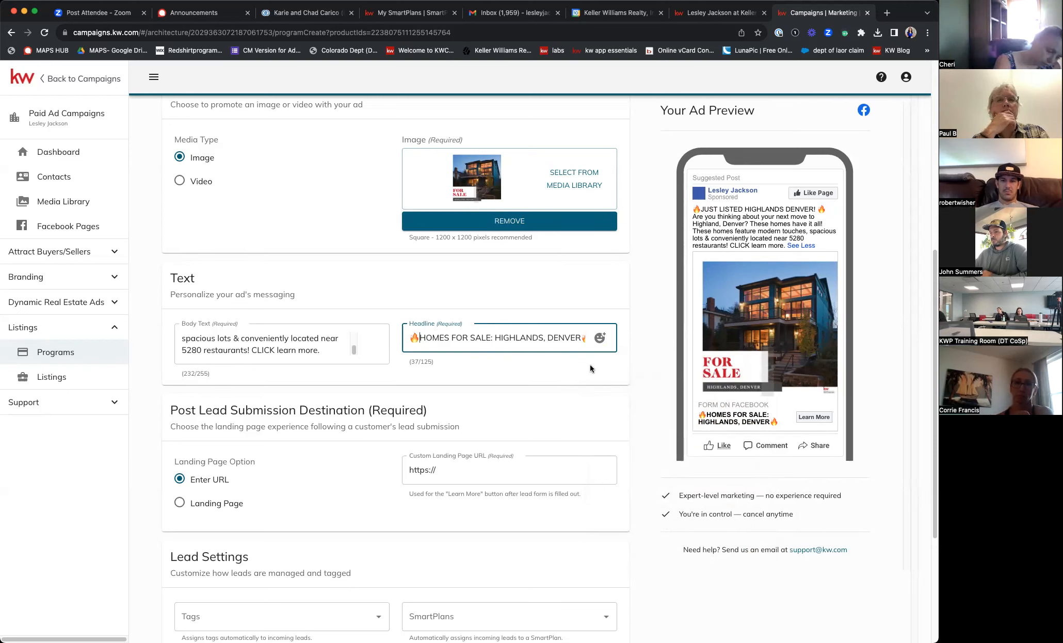
- Scroll to Post Lead Submission Destination, then switch to the agent's property search website tab
scroll(318, 340, "up", 5)
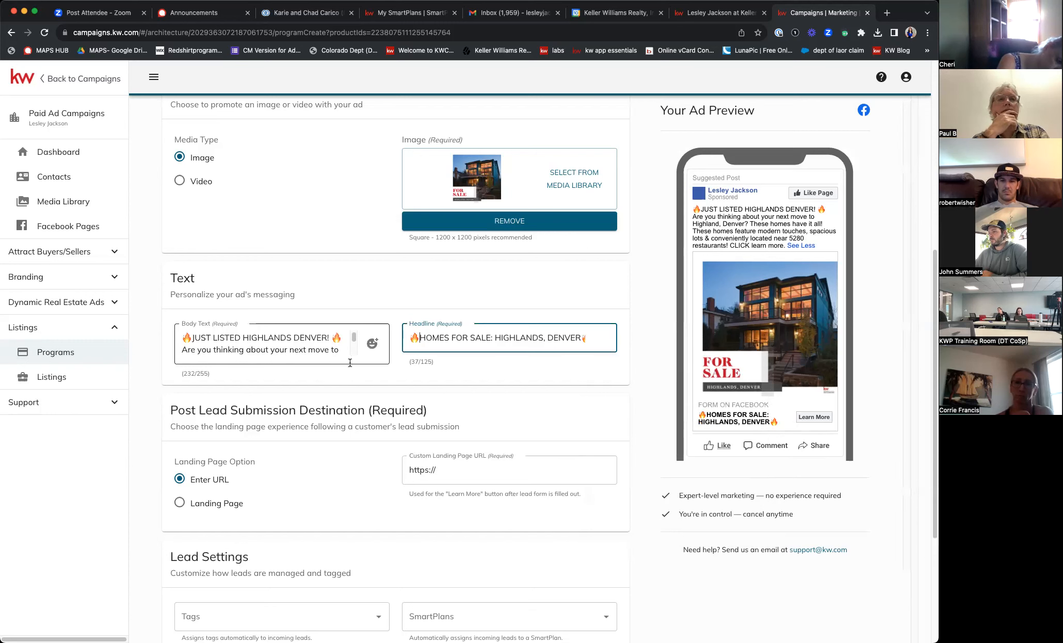
scroll(792, 351, "down", 2)
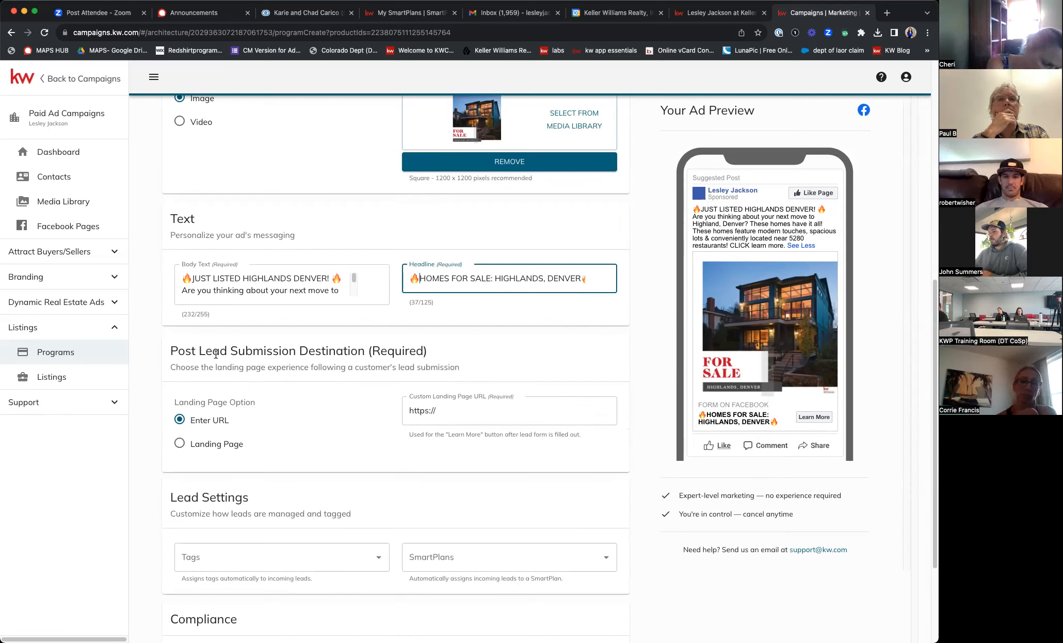
left_click_drag(173, 350, 398, 359)
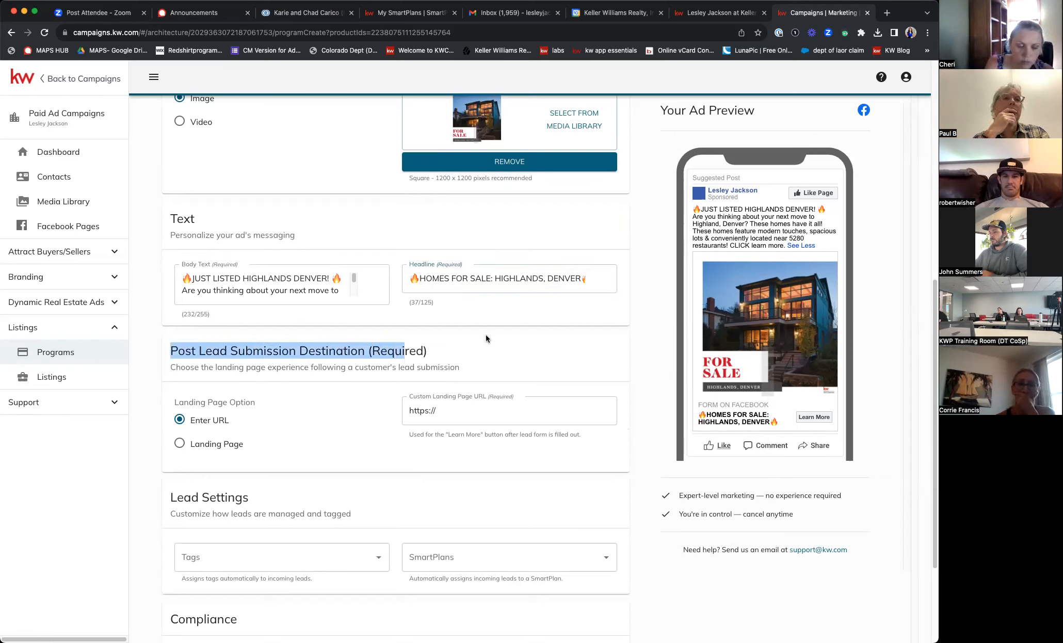
left_click(482, 347)
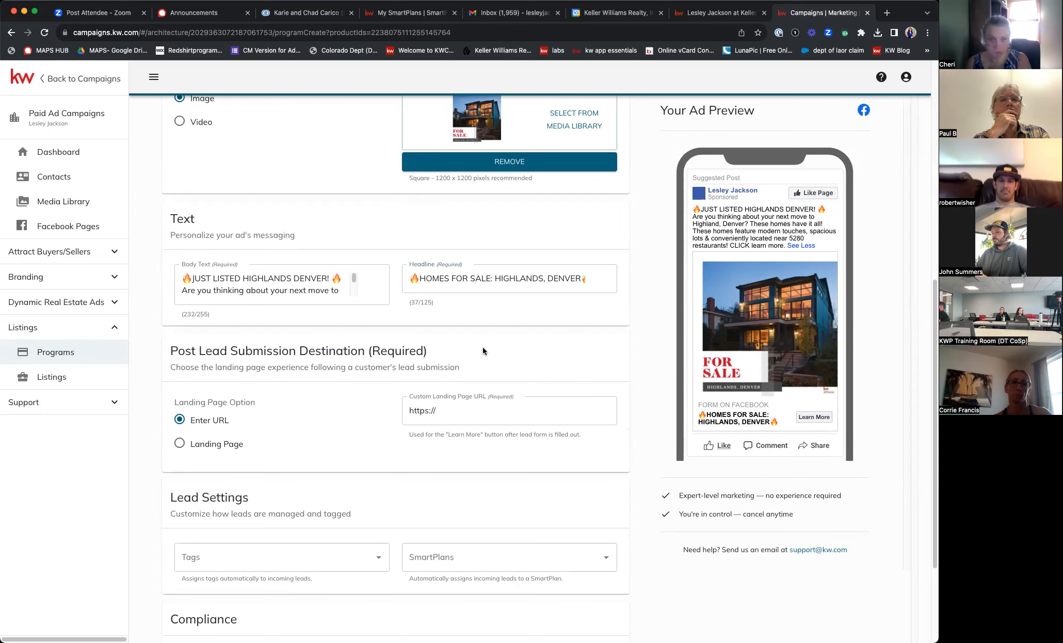
left_click(706, 13)
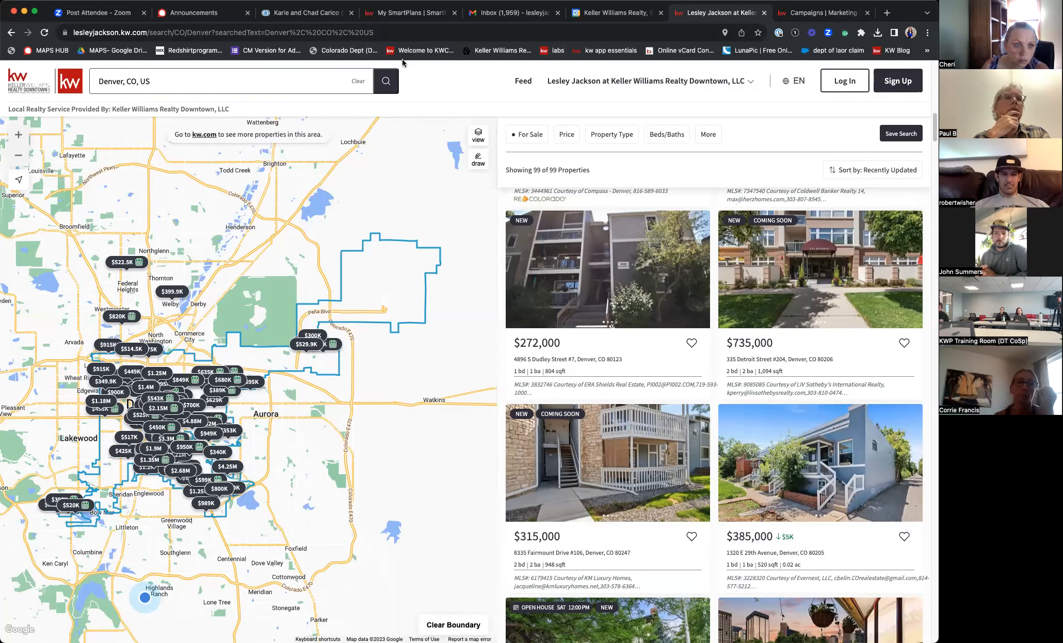
- Search the agent website for the Highland, Denver, CO neighbourhood and select its page URL
left_click(163, 83)
key("ctrl+a")
type("Hi")
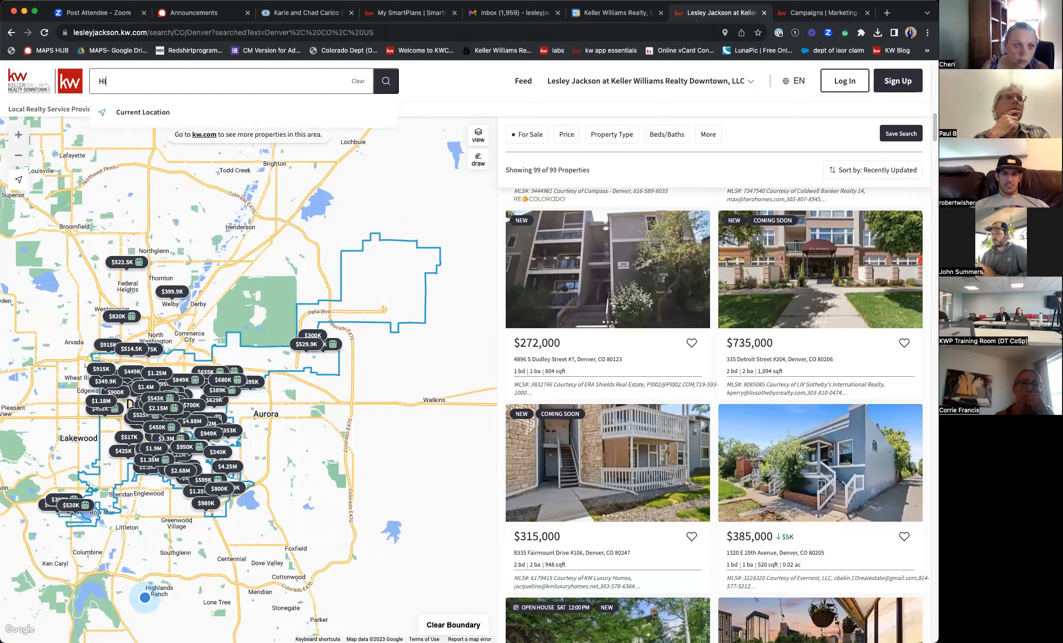
type("GHLAND")
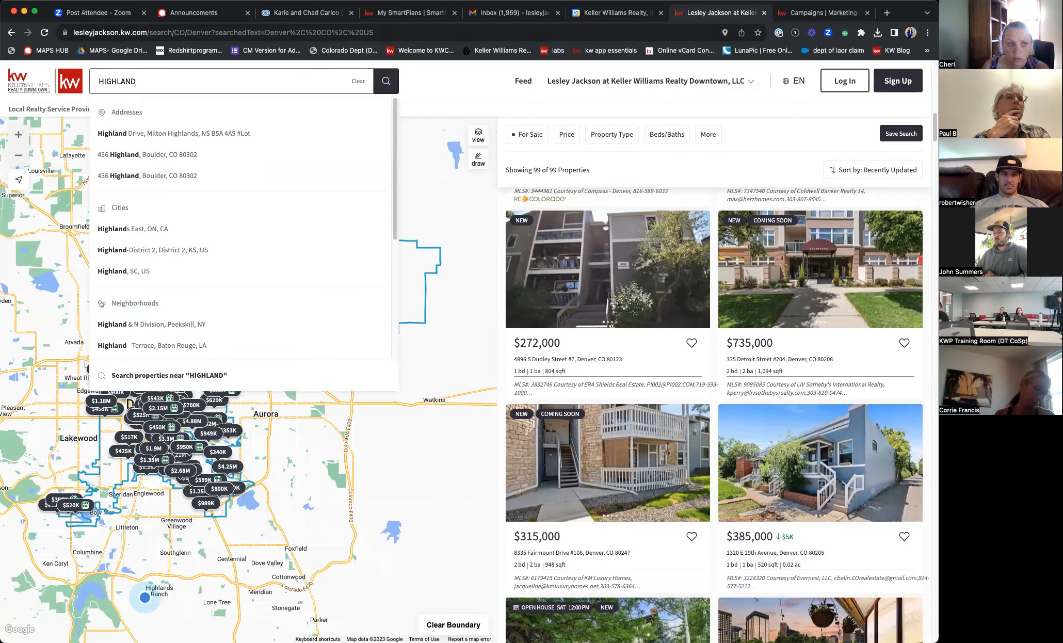
type(" ,")
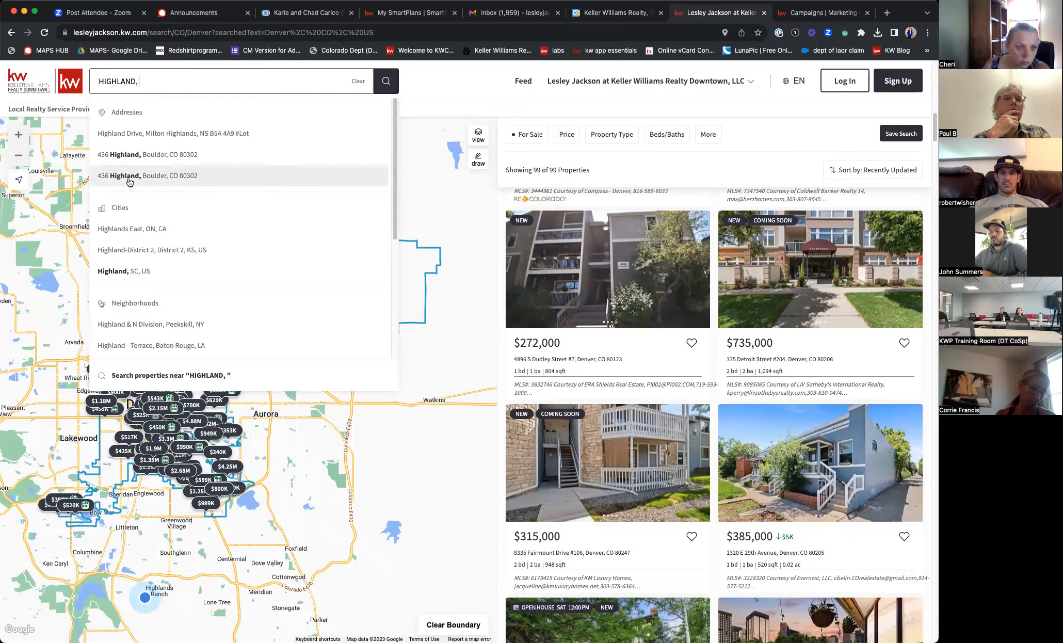
type("DENVER")
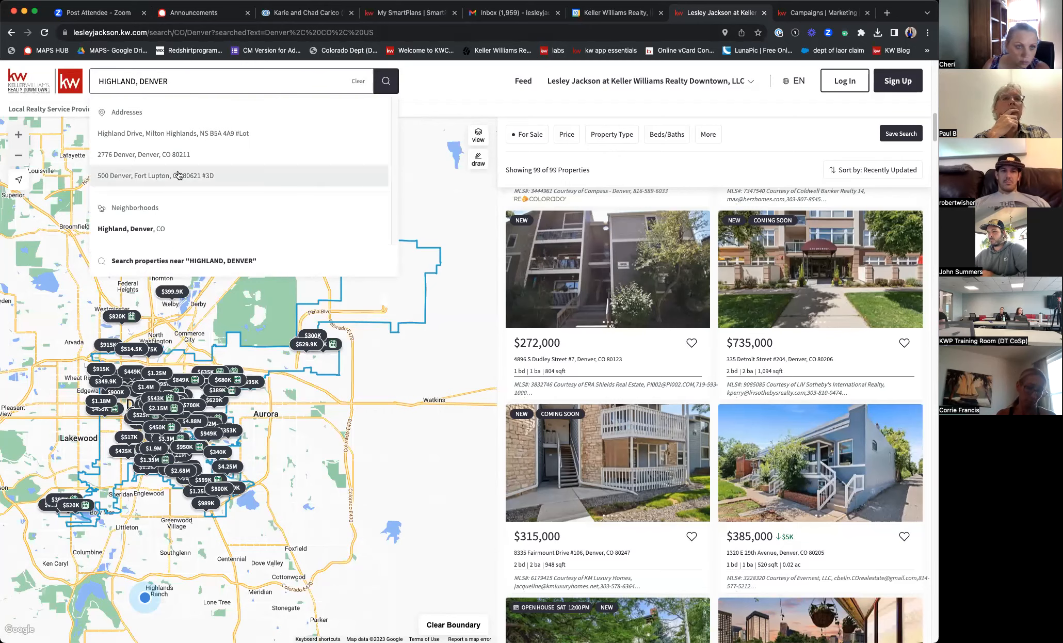
left_click(163, 228)
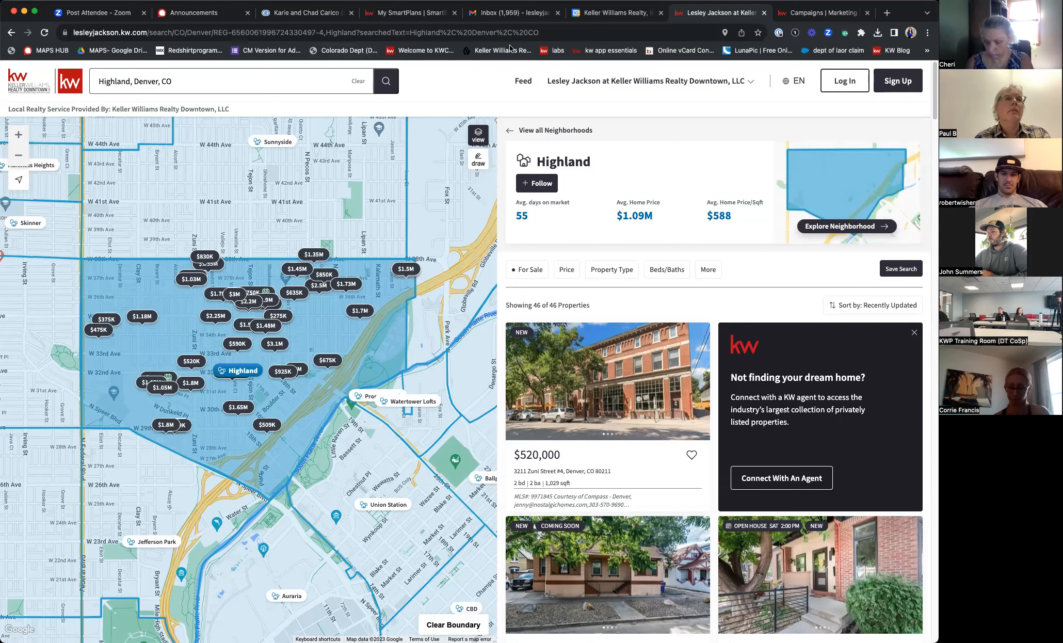
left_click(583, 32)
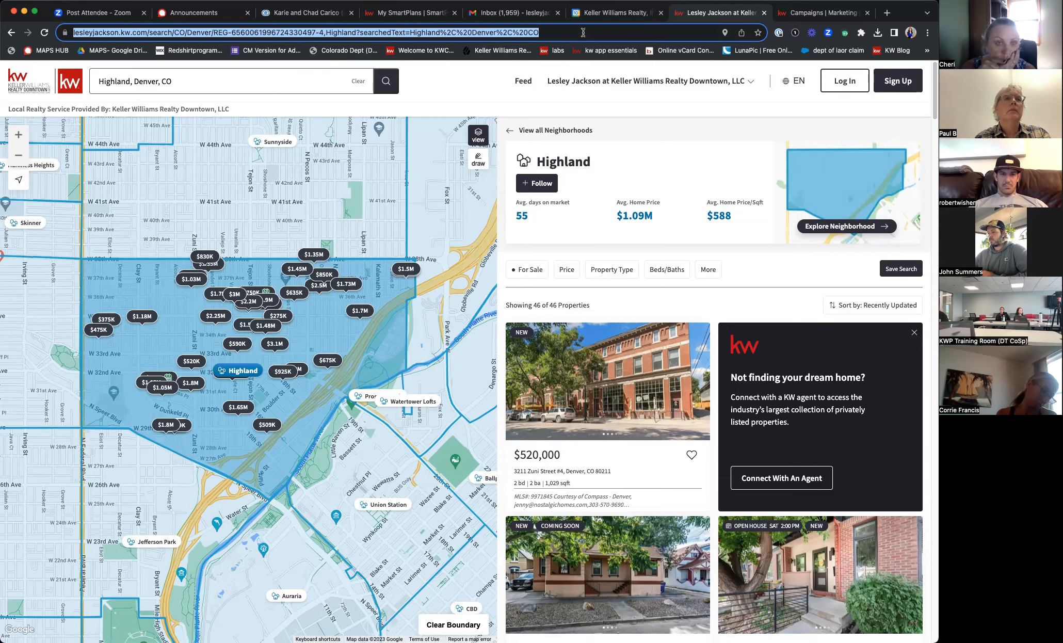
- Paste the Highland, Denver search link as the ad's Custom Landing Page URL
left_click(785, 14)
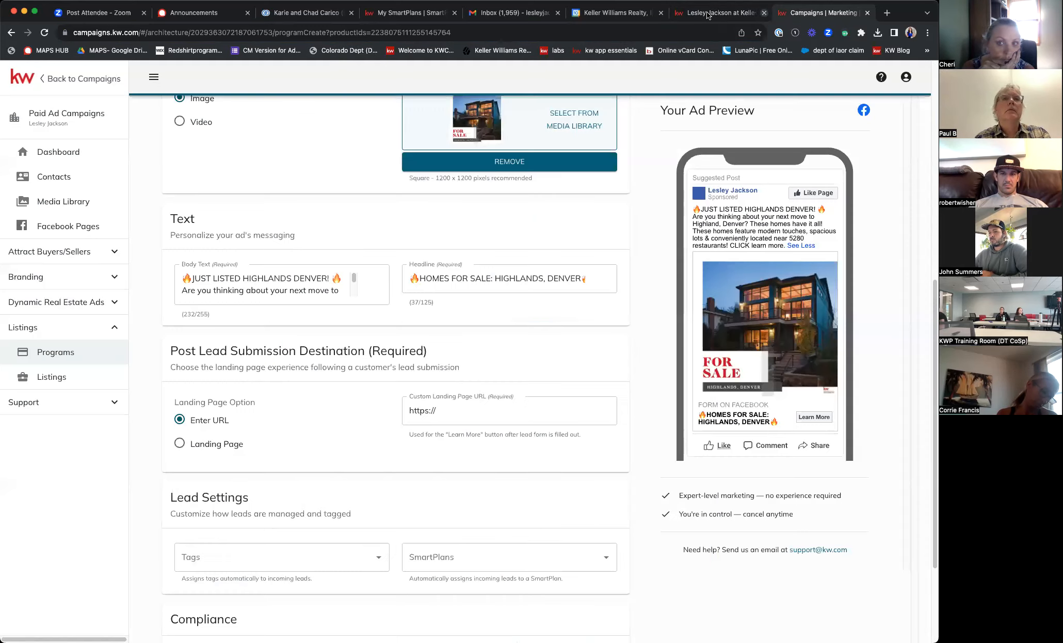
triple_click(452, 413)
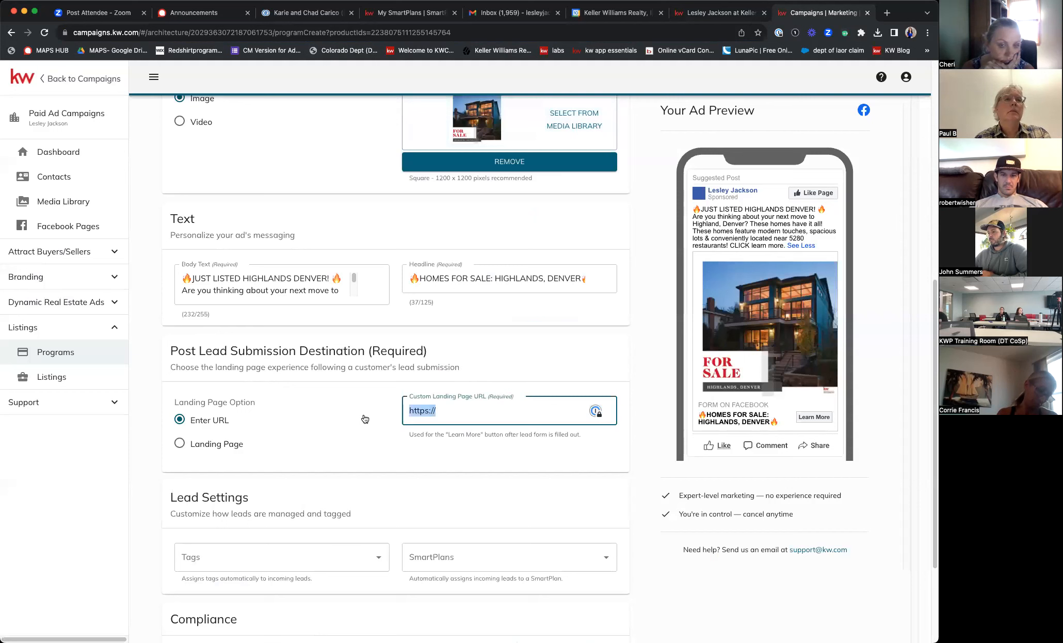
key("super+v")
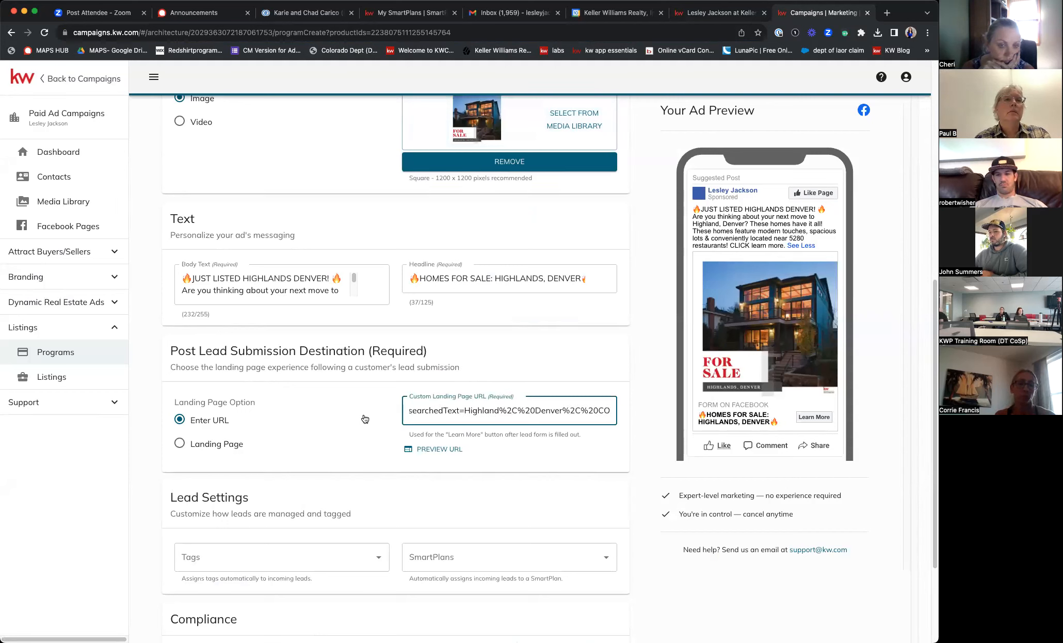
scroll(299, 394, "down", 3)
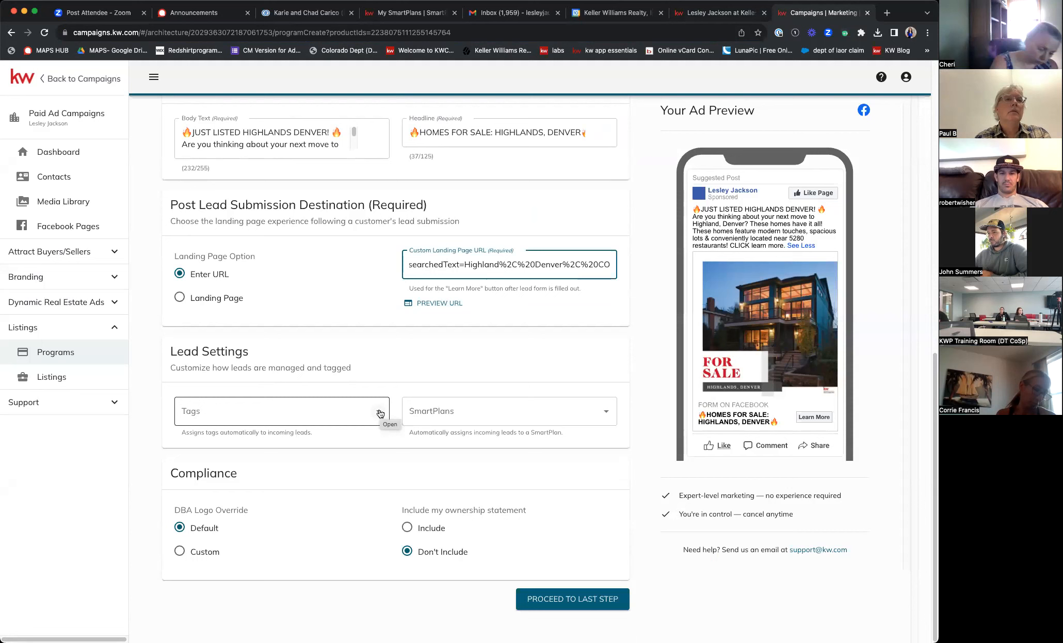
- Create and apply the new lead tag 'FB LEAD-HIGHLAND, DENVER' in Lead Settings
left_click(380, 413)
left_click(380, 413)
left_click(283, 409)
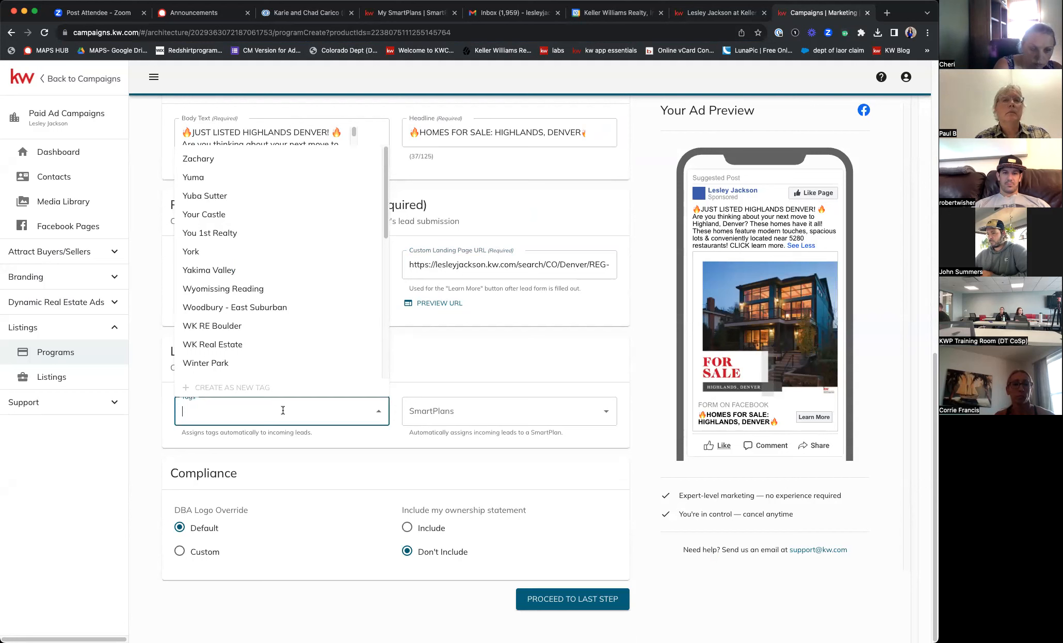
type("F")
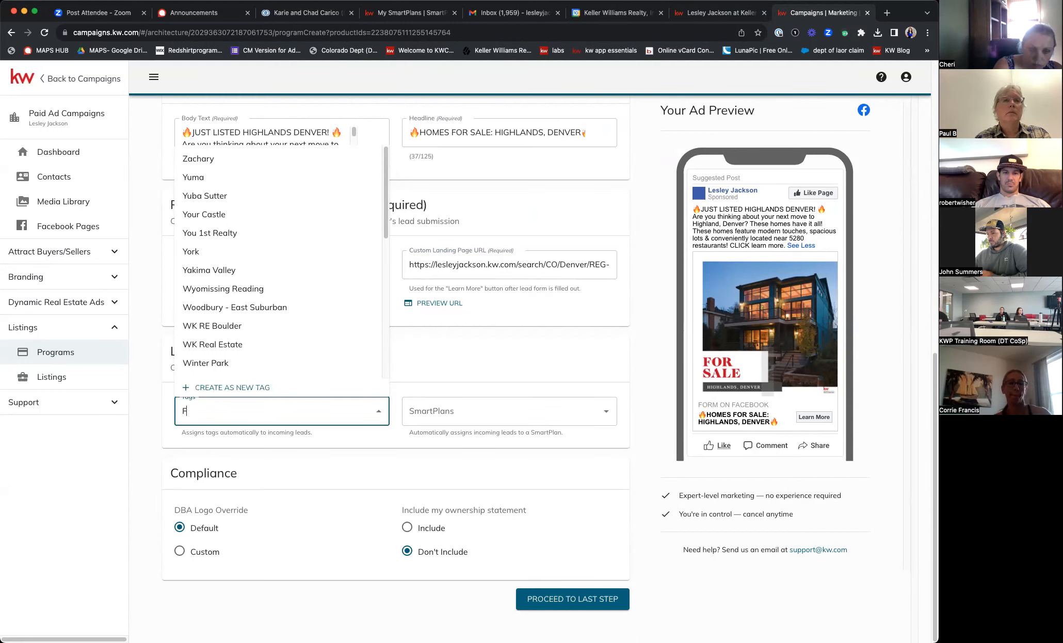
type("B- LEAD-")
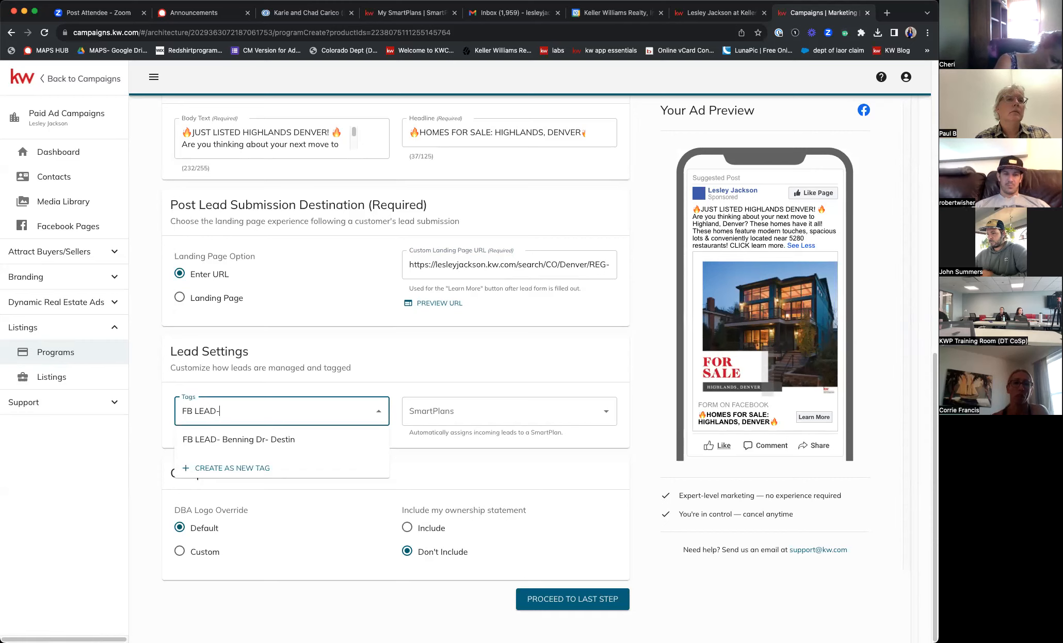
type("HIG")
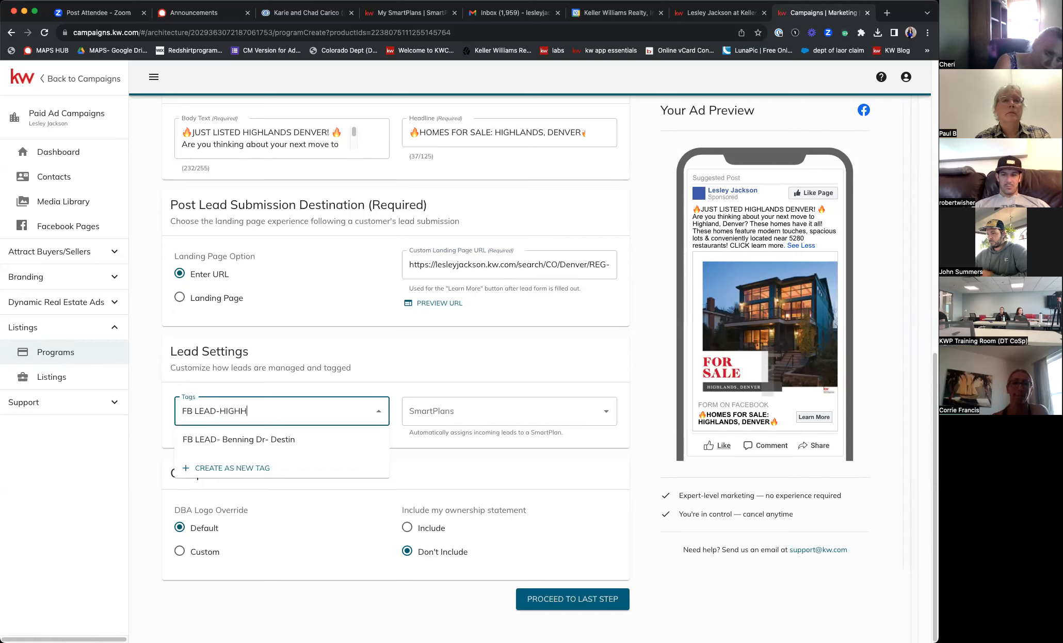
type("HLAND ")
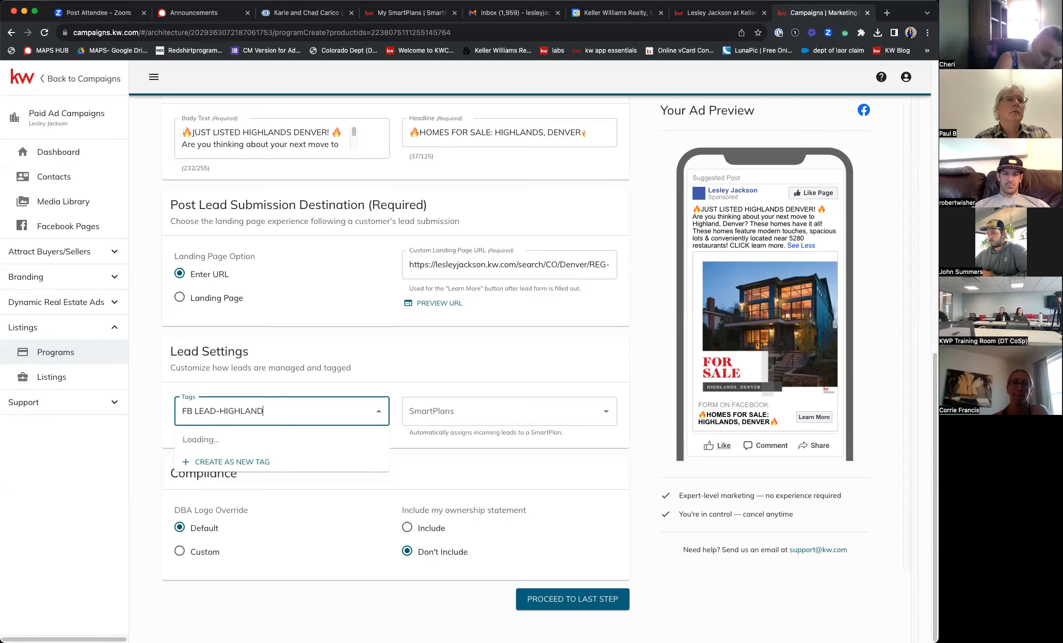
type(", DENVER")
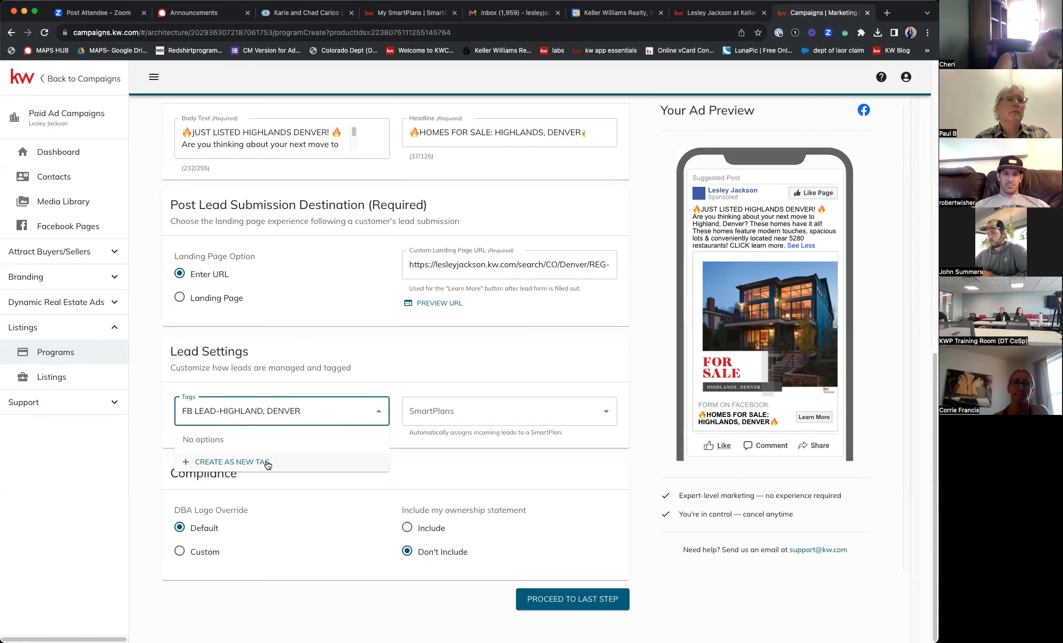
left_click(241, 462)
left_click(445, 373)
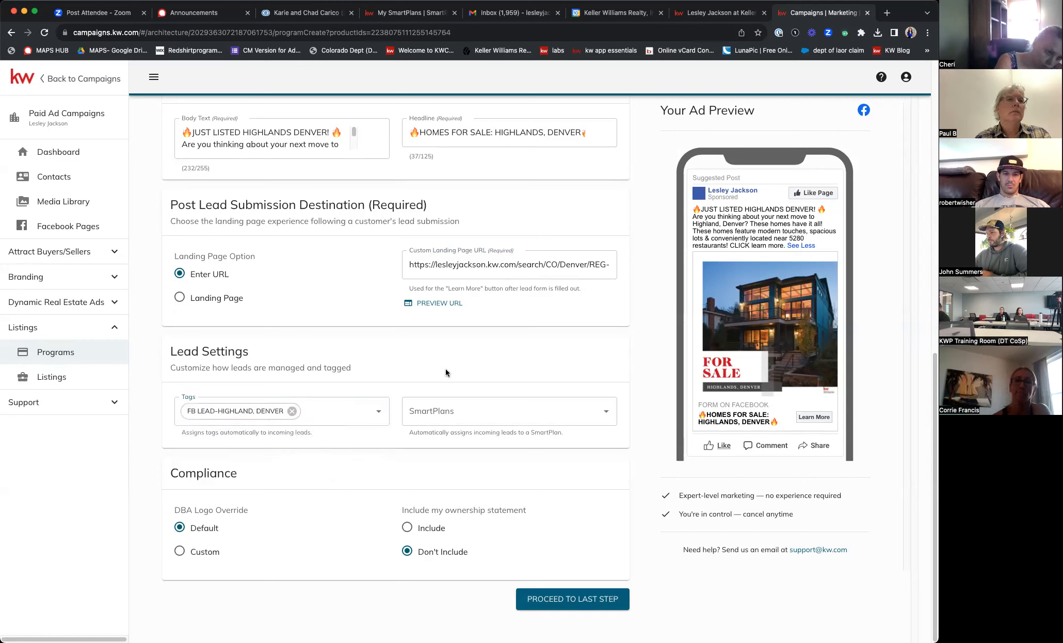
left_click(463, 416)
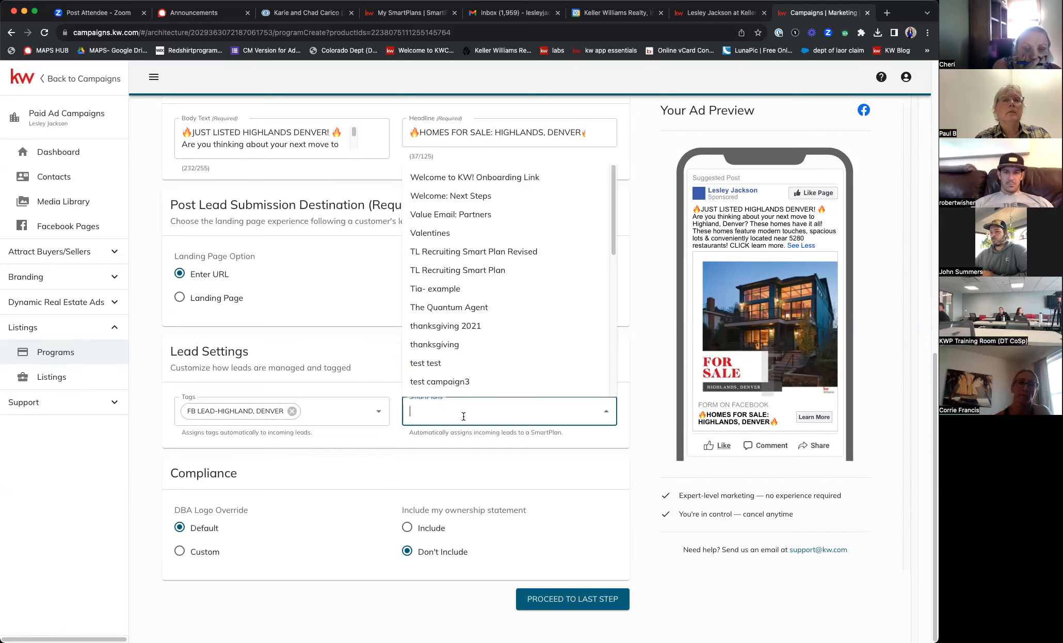
- Assign incoming leads to the SmartPlan 'My Relevate's New Lead Follow Up- Sell a Mill'
scroll(510, 382, "up", 5)
scroll(534, 458, "down", 3)
scroll(645, 396, "down", 5)
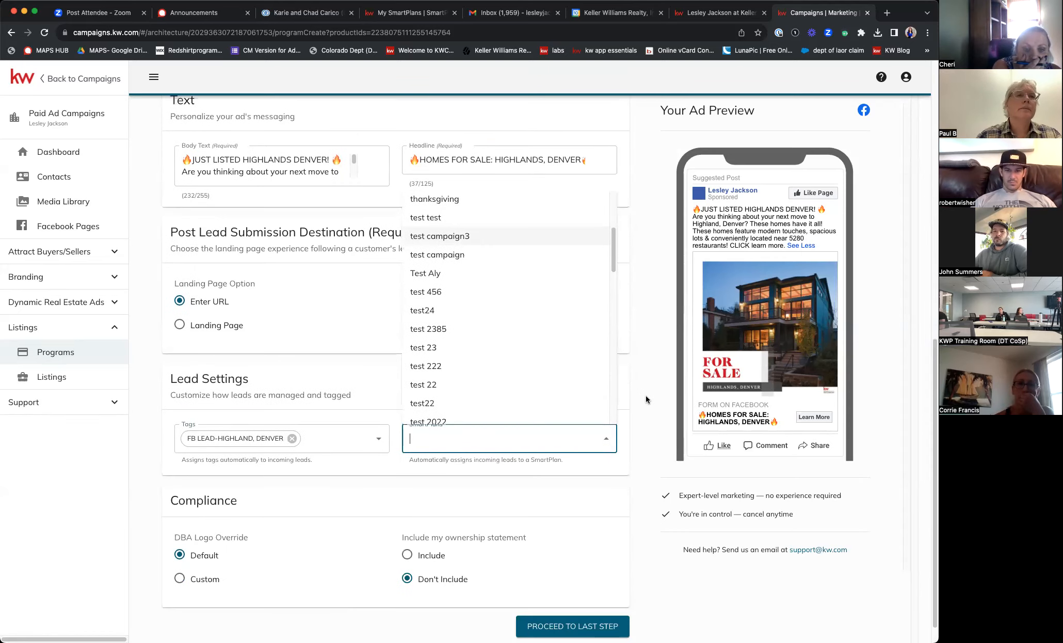
type("rele")
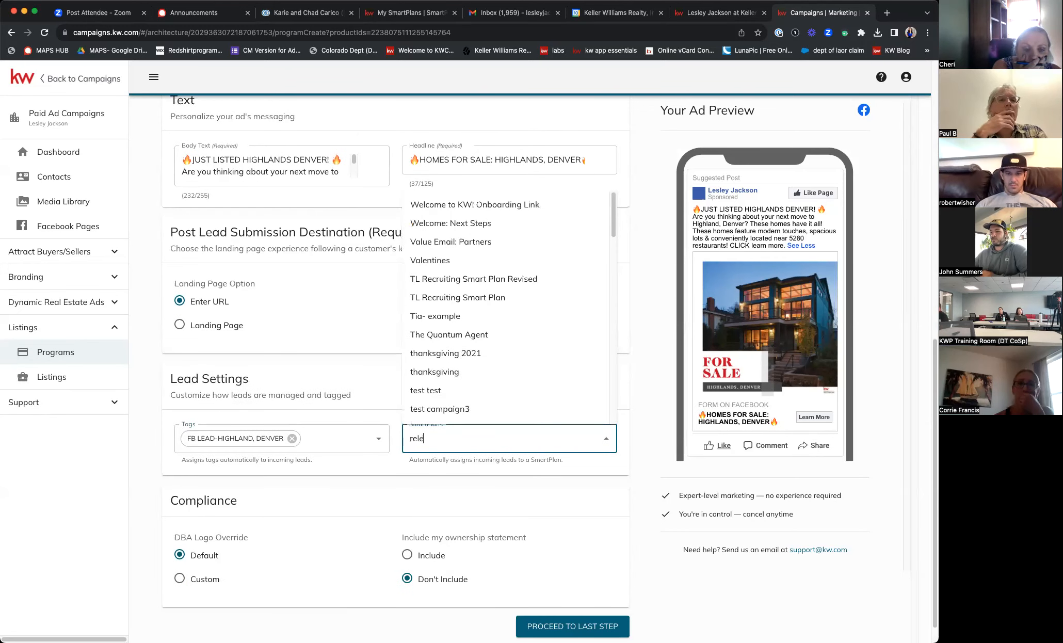
type("vate")
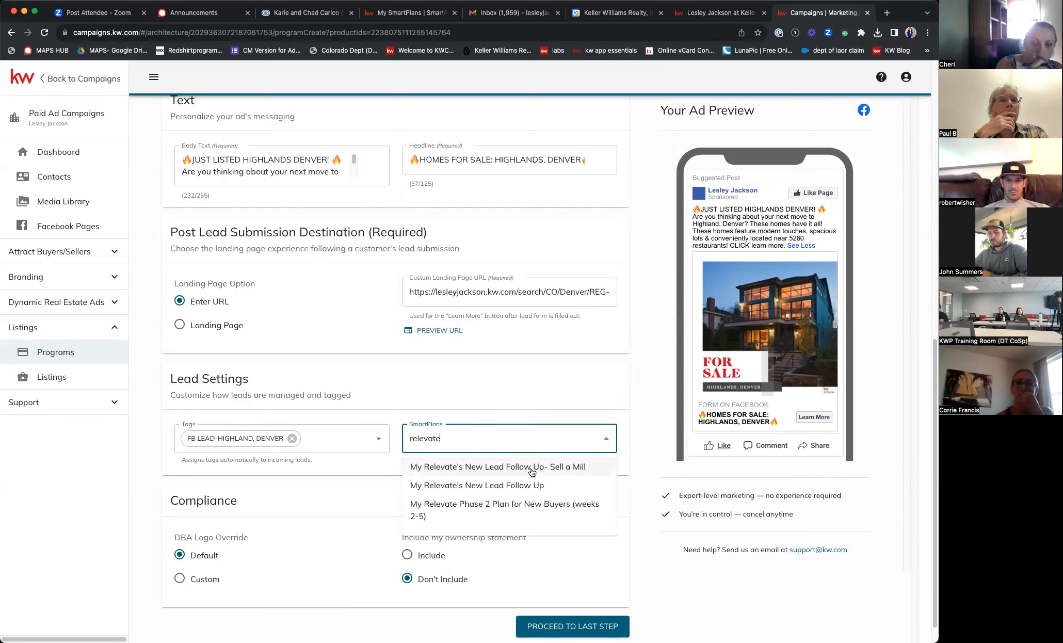
left_click(531, 469)
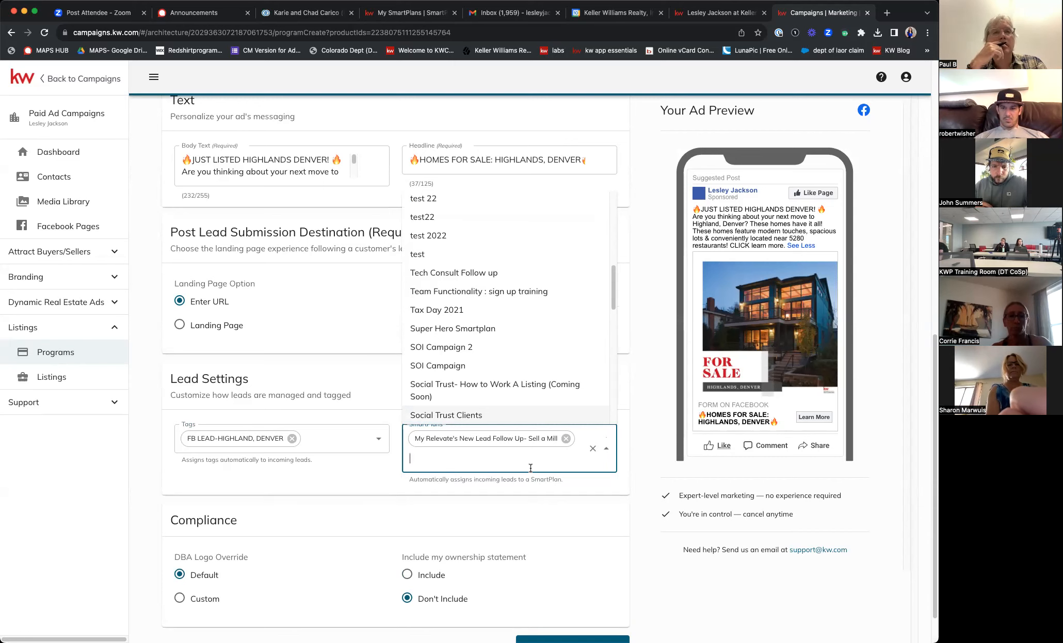
left_click(643, 276)
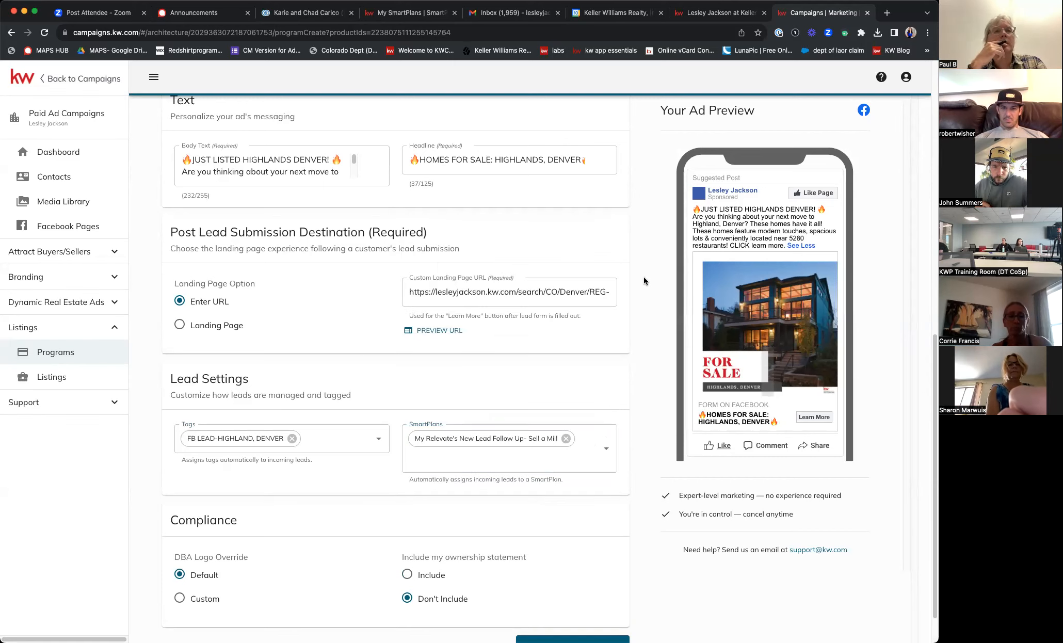
scroll(615, 413, "down", 1)
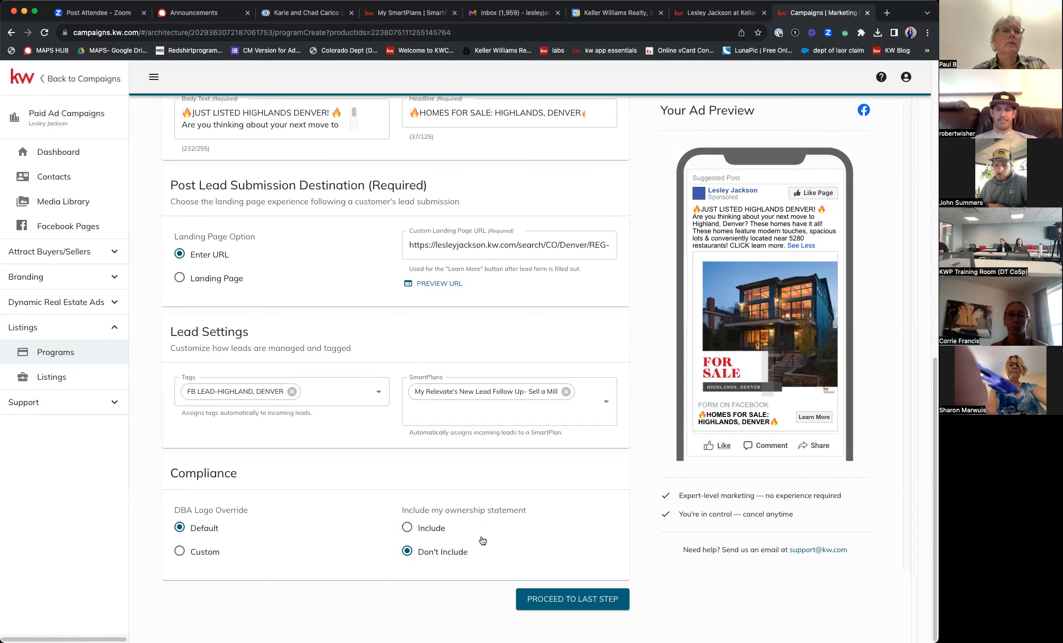
- Include the ownership statement under Compliance and proceed to the Finalize & Publish step
left_click(406, 528)
scroll(479, 548, "down", 2)
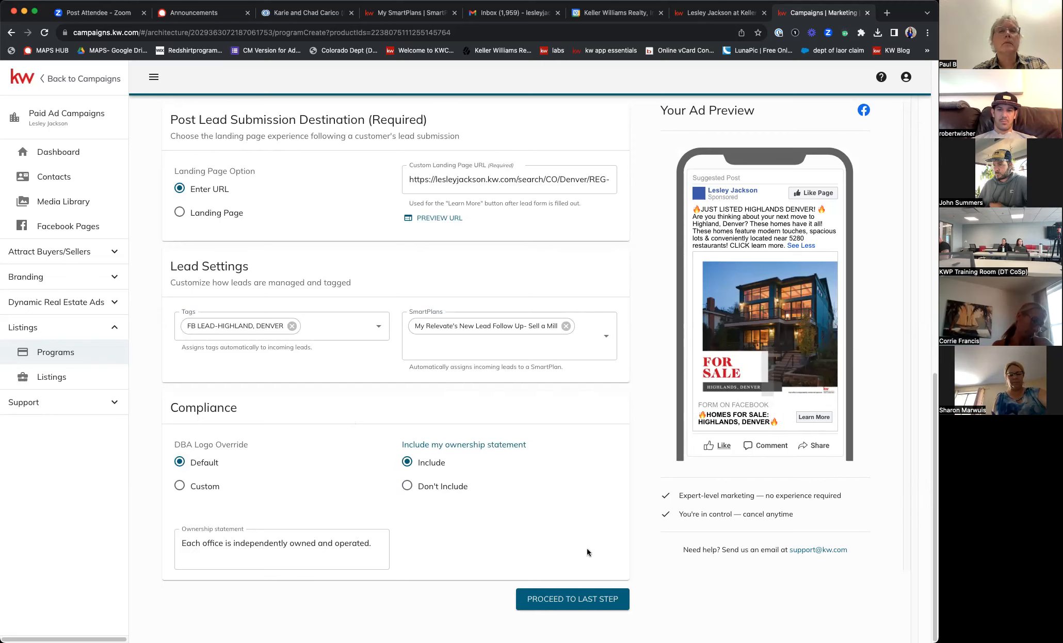
left_click(578, 599)
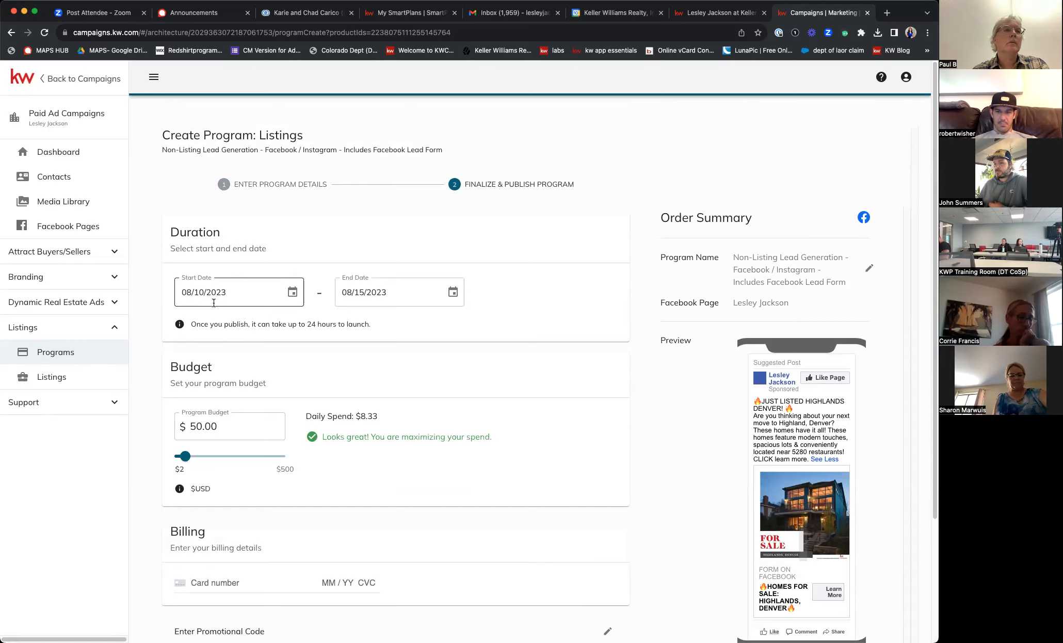
- Change the program end date to August 17, 2023 (08/17/2023), cutting daily spend to $6.25
scroll(409, 460, "down", 5)
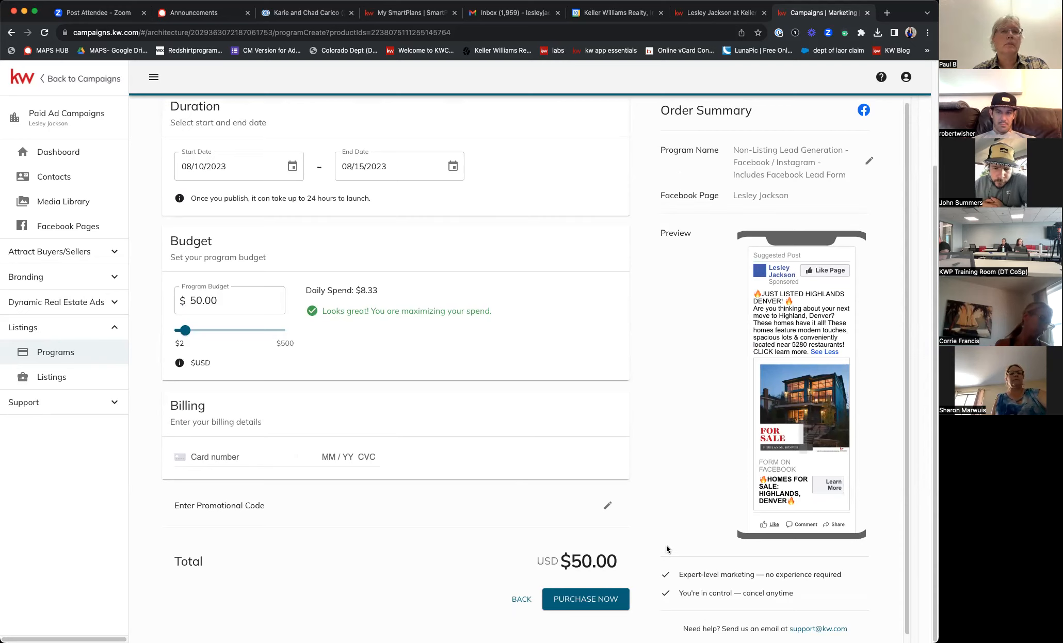
scroll(457, 385, "up", 5)
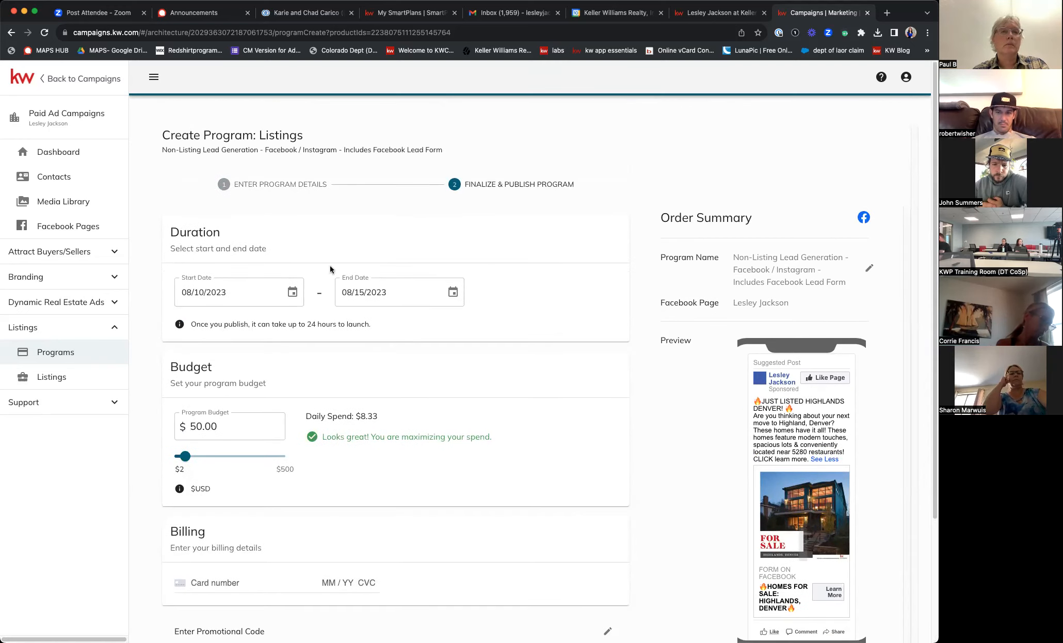
left_click(370, 295)
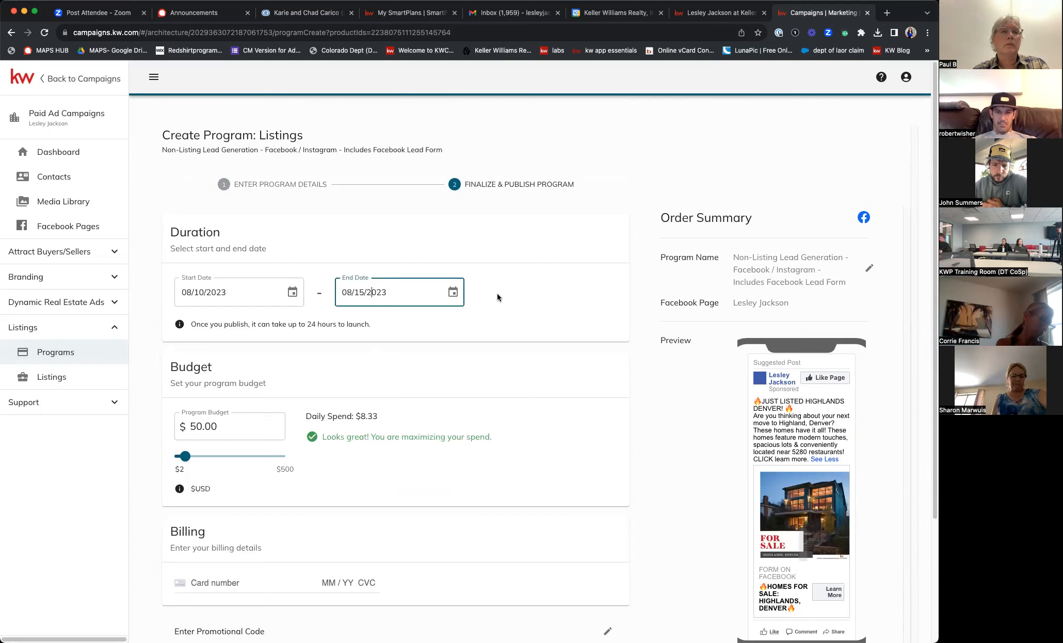
left_click(453, 293)
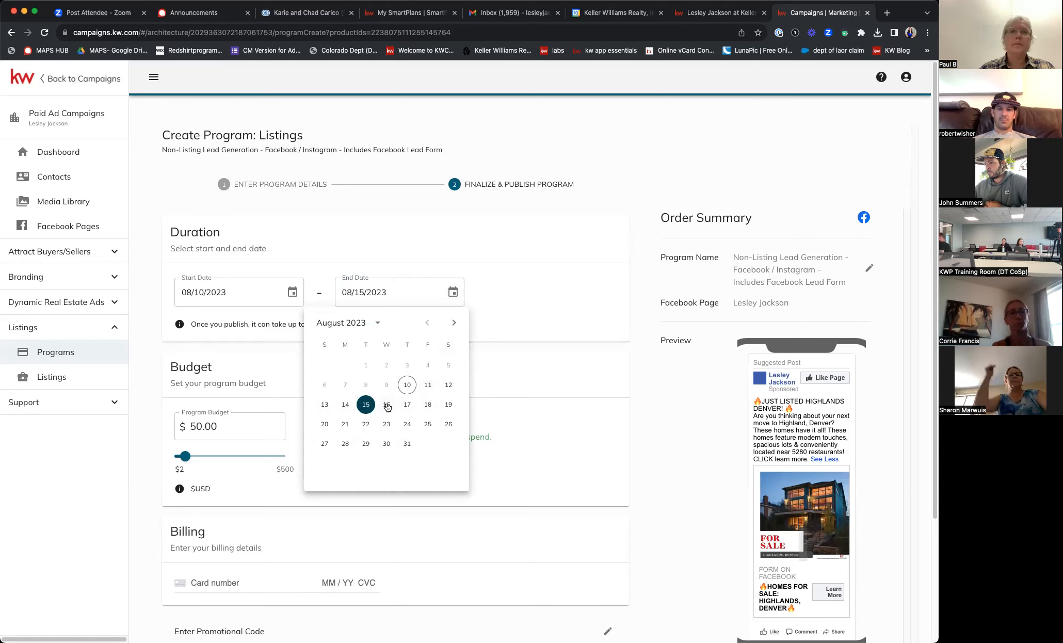
left_click(407, 404)
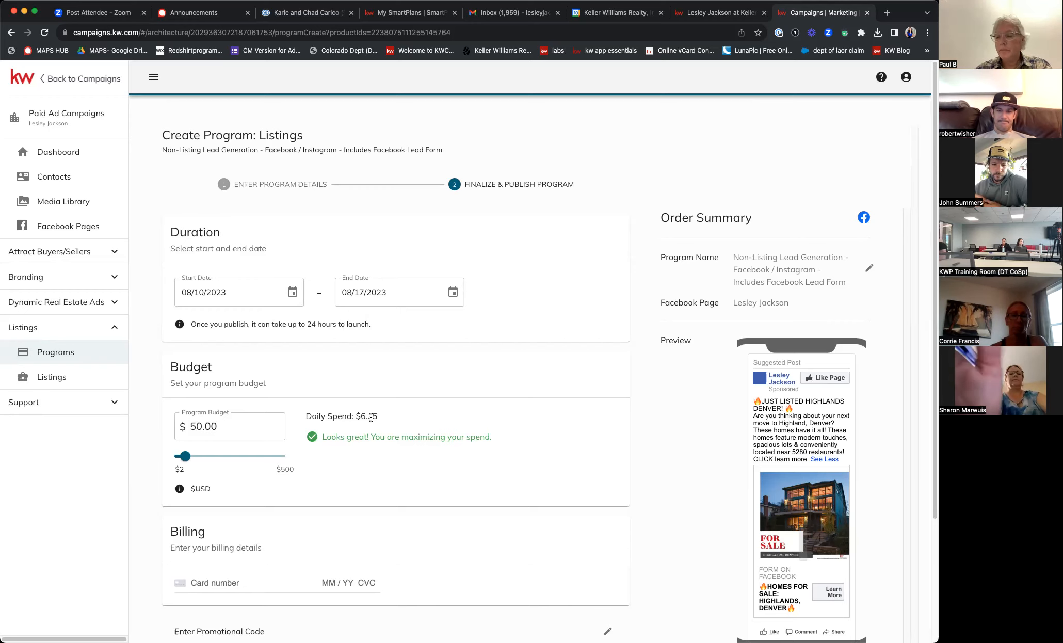
scroll(500, 390, "down", 3)
scroll(609, 569, "up", 1)
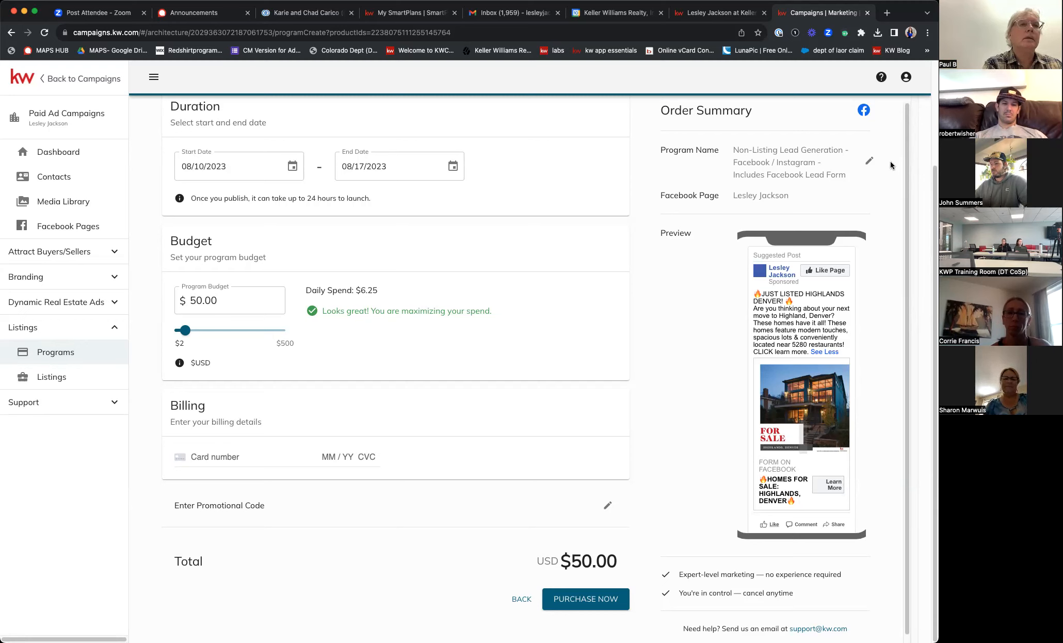
- Check the account options and the order page URL, then go Back to Campaigns
left_click(907, 77)
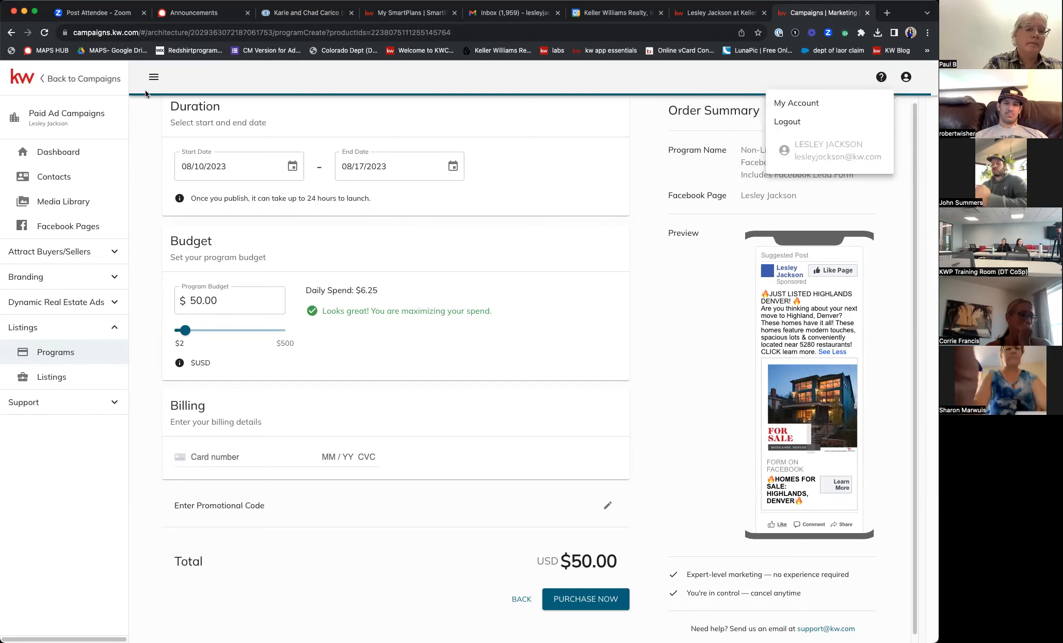
left_click(482, 34)
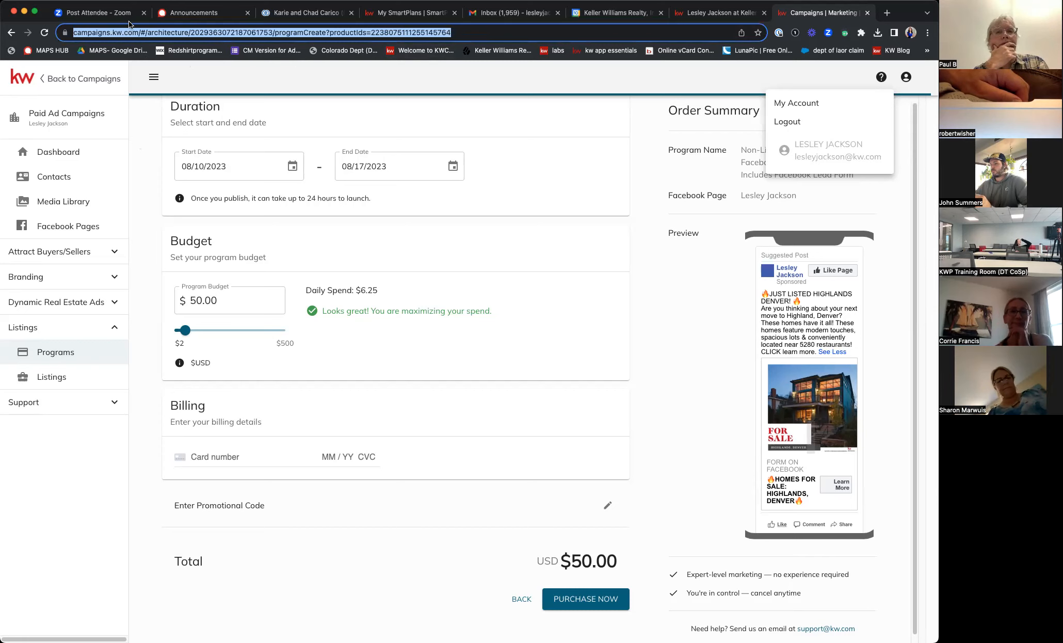
left_click(104, 79)
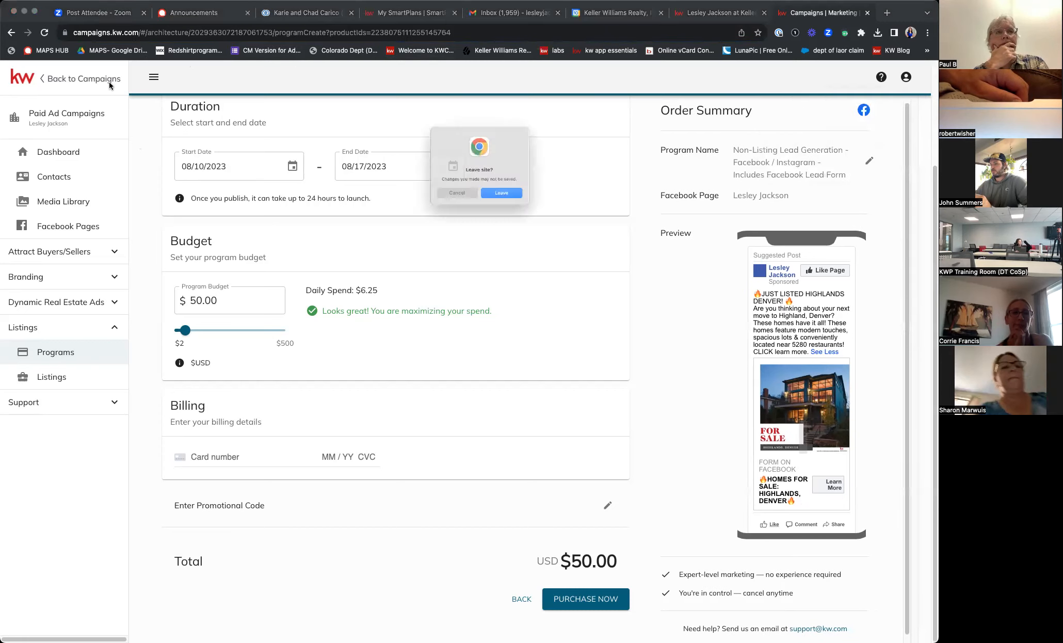
- Confirm leaving the unsaved ad order and go to the SmartPlans area
left_click(524, 202)
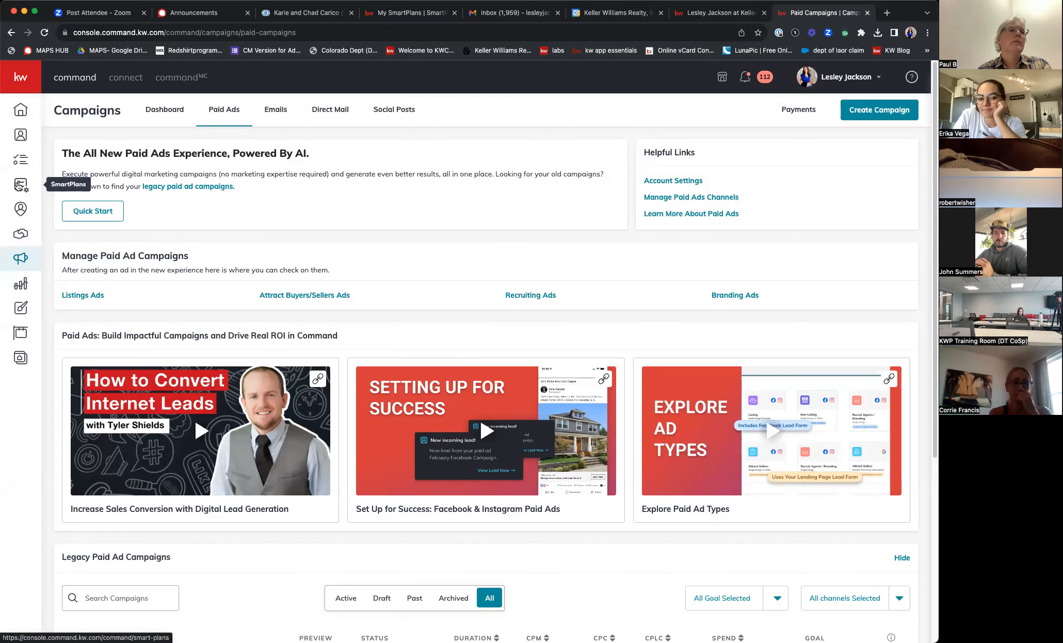
left_click(18, 186)
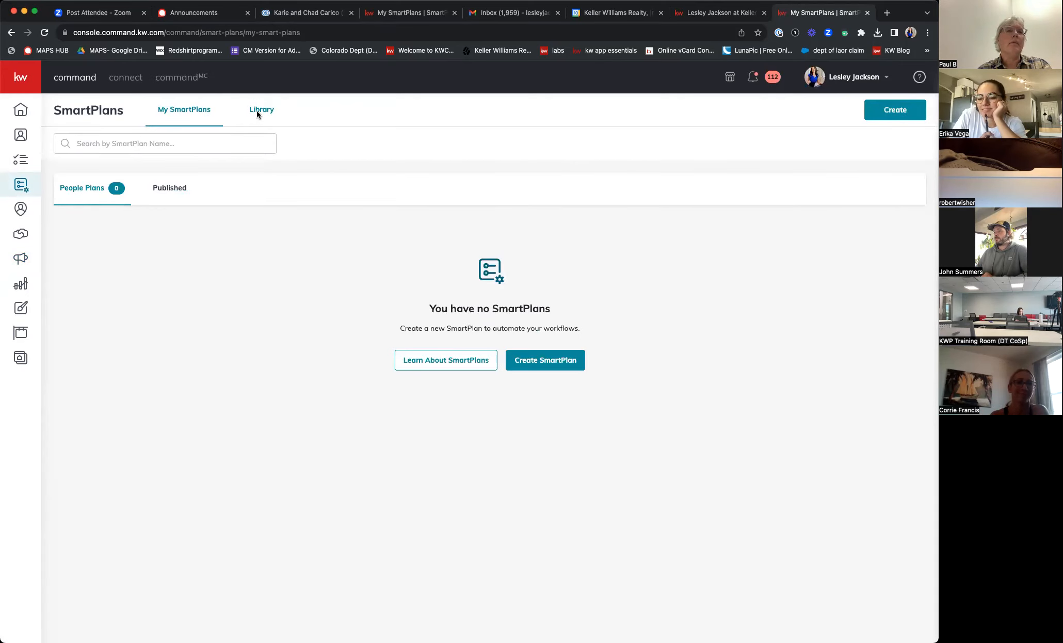
- Search the SmartPlan library by author name, then try adding and downloading Relevate's New Lead Follow Up
left_click(269, 109)
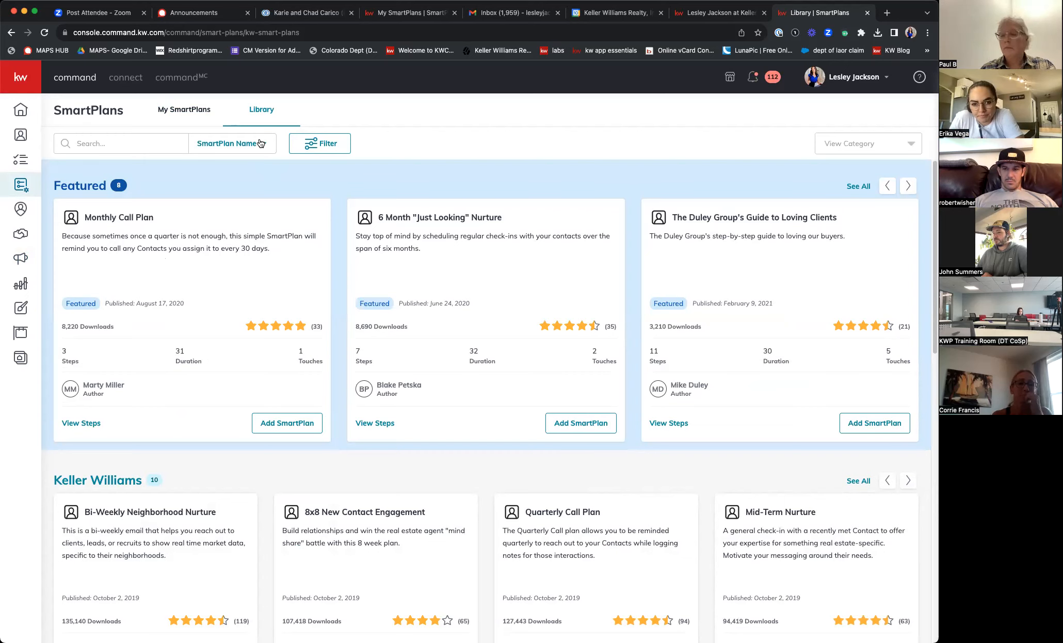
left_click(225, 147)
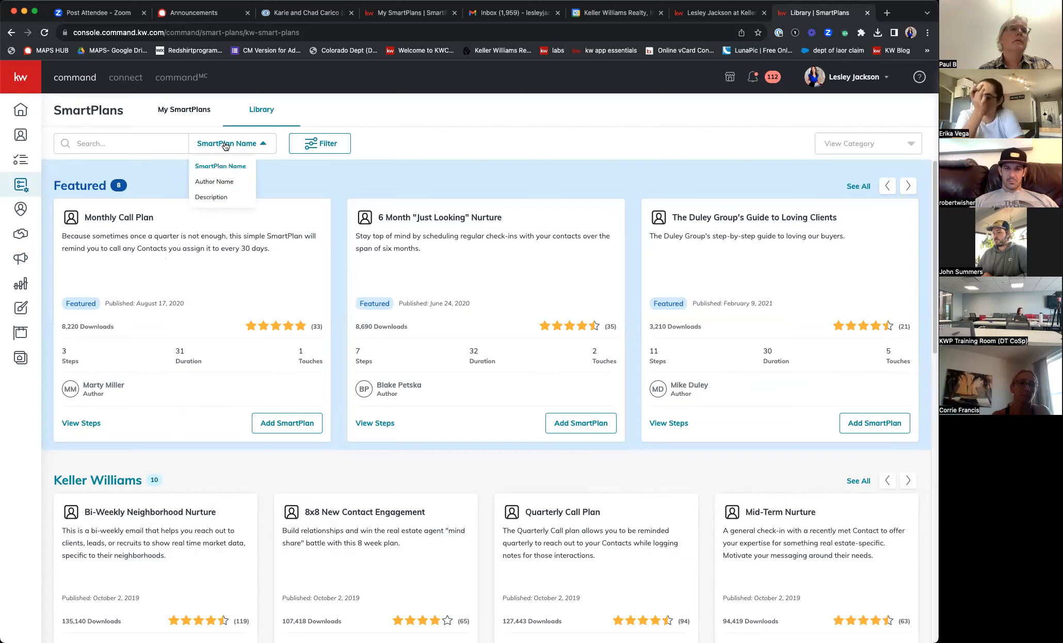
left_click(226, 181)
left_click(133, 141)
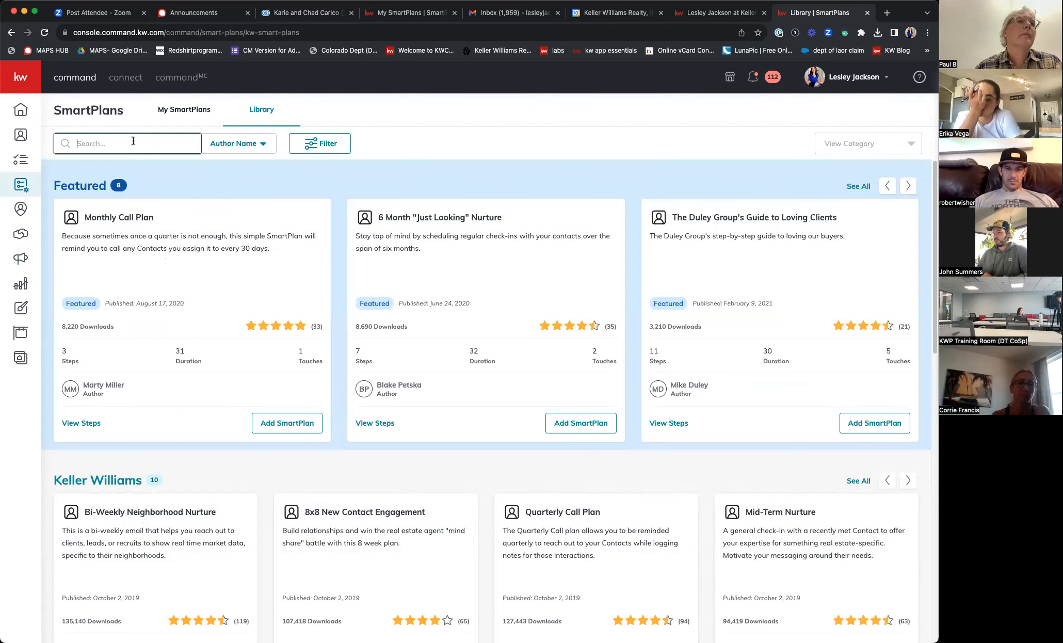
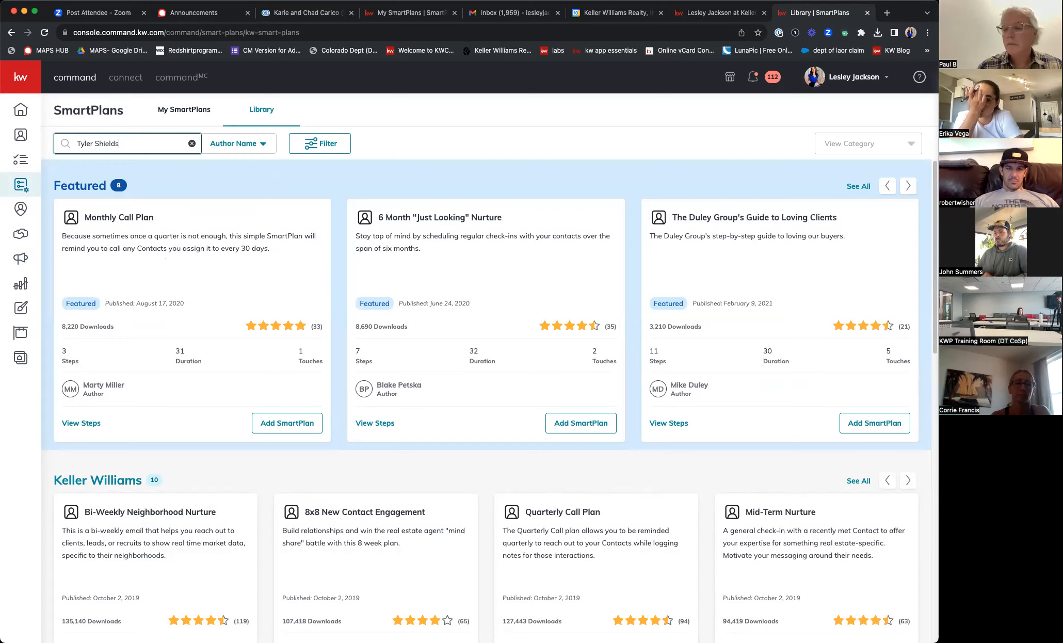
key("Return")
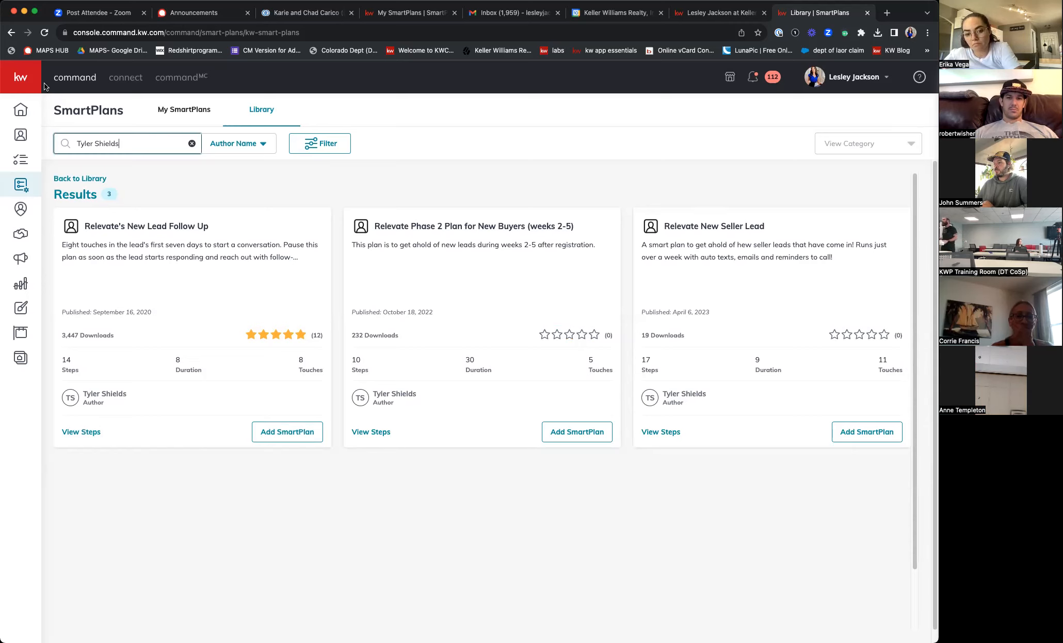
left_click(281, 431)
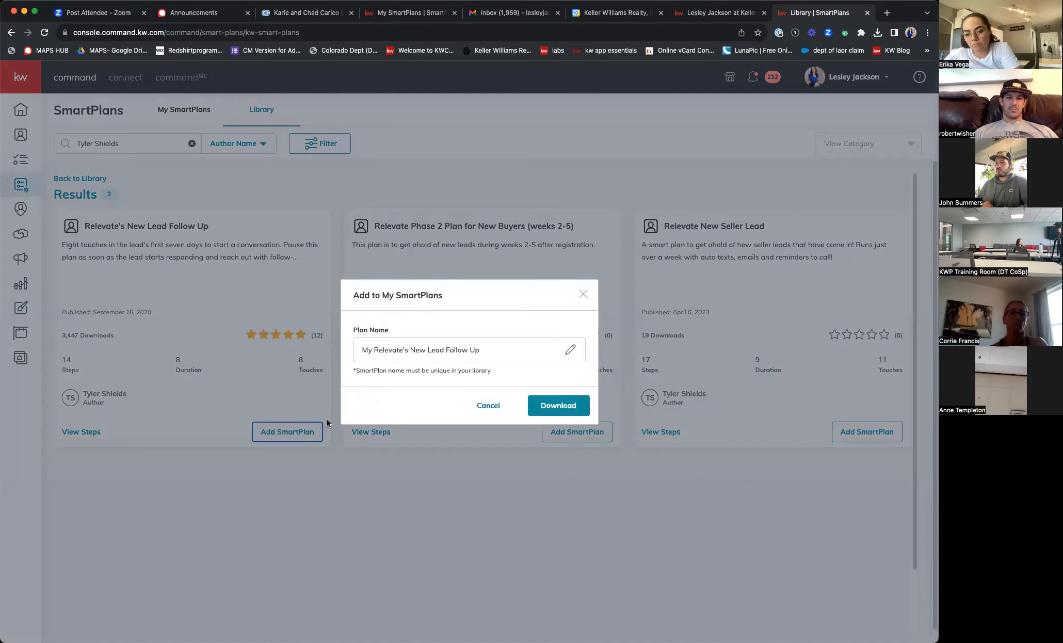
left_click(557, 405)
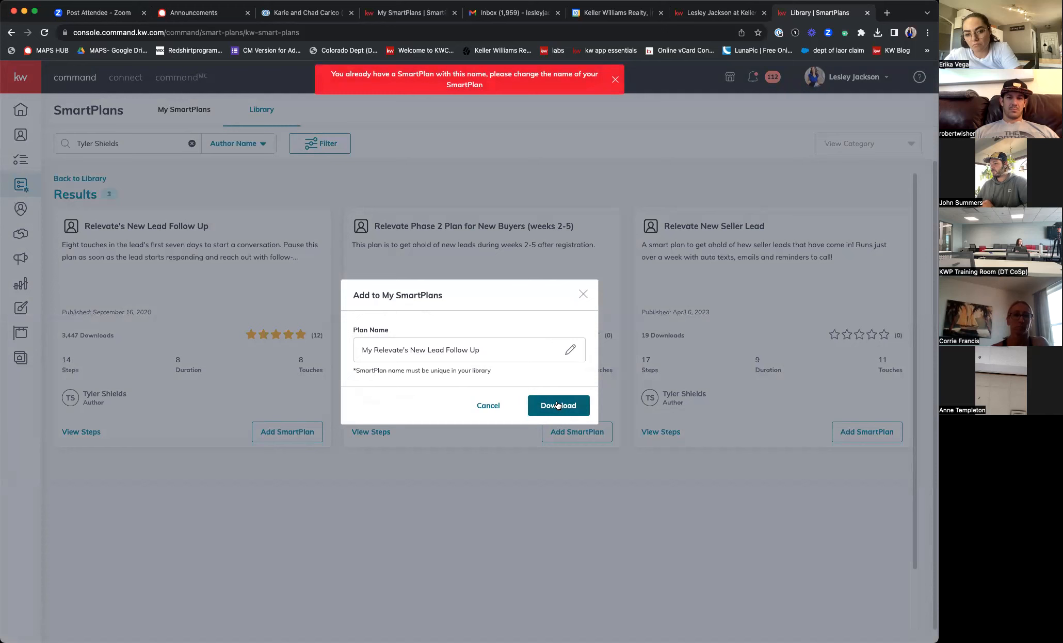
- Dismiss the add prompt and filter My SmartPlans by 'rele' to list the Relevate plans
left_click(583, 296)
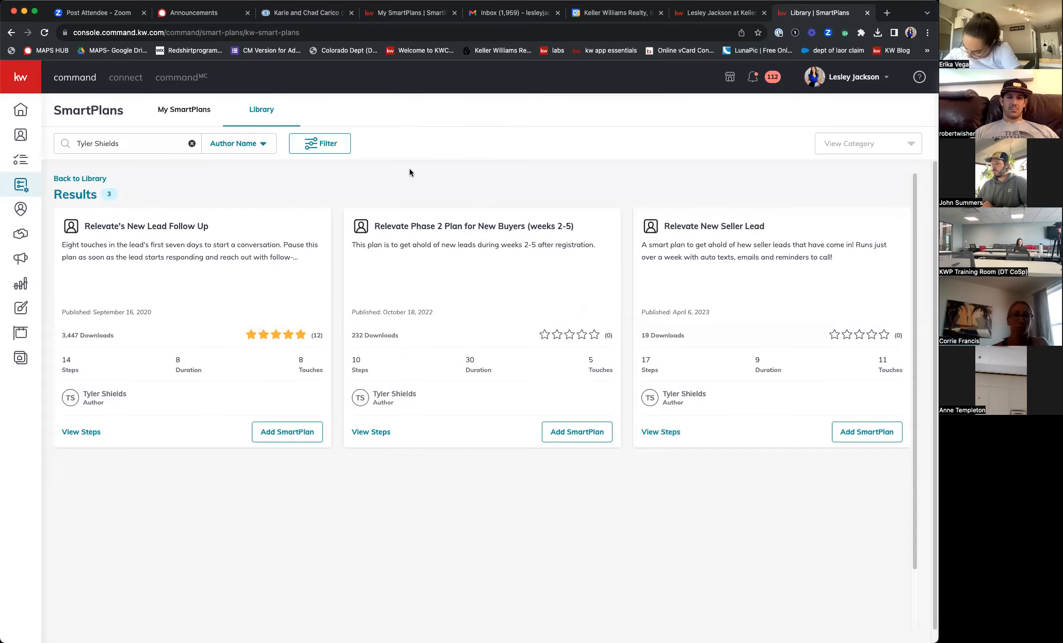
left_click(189, 111)
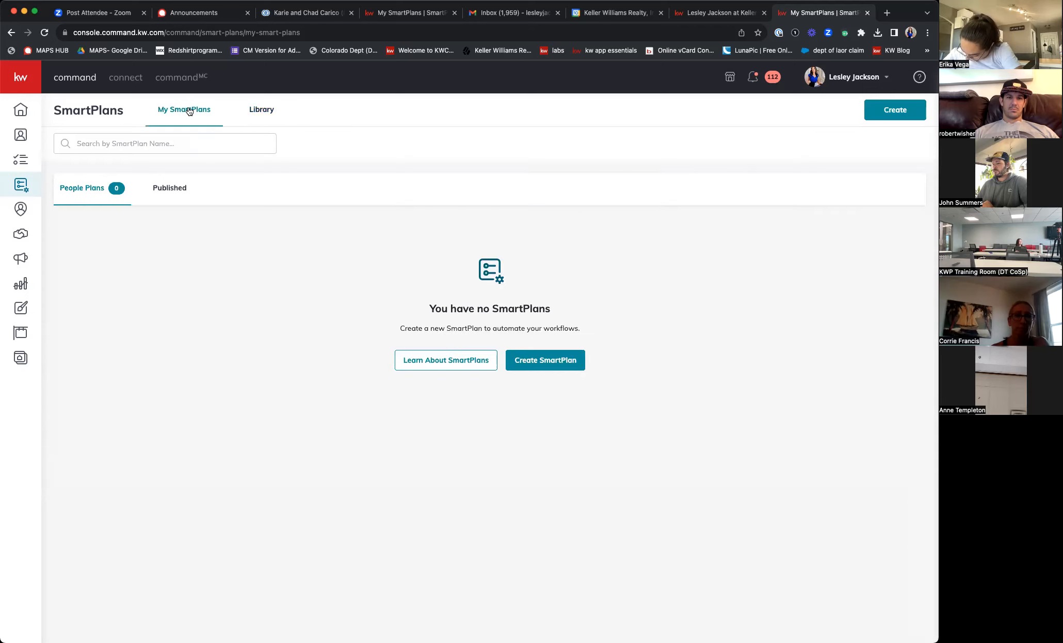
left_click(168, 144)
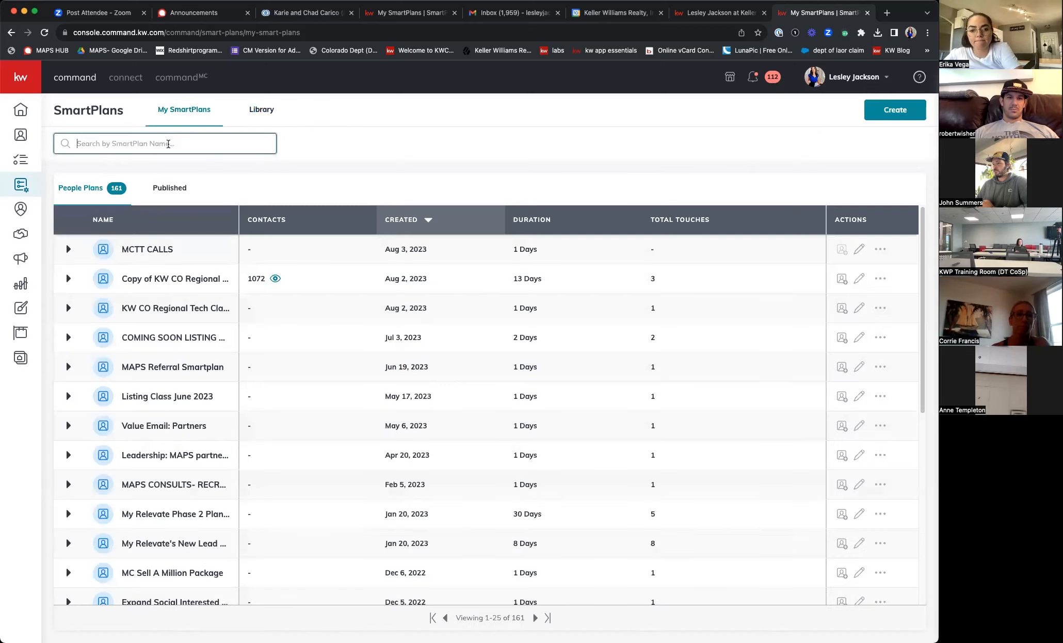
type("relevate")
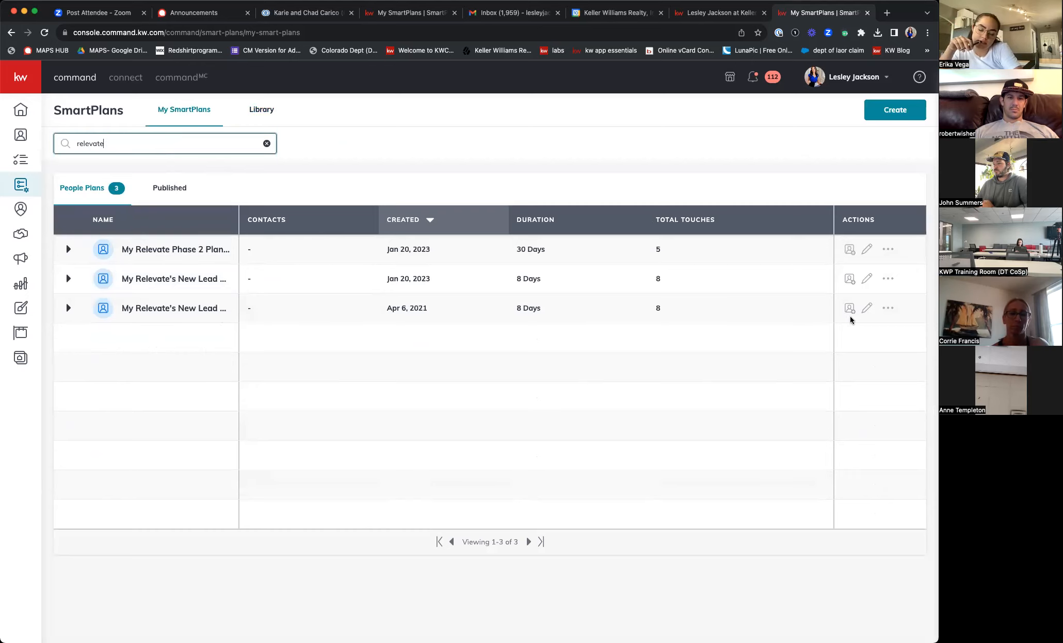
- Open the April 2021 My Relevate's New Lead Follow Up copy and review its email signature
left_click(867, 308)
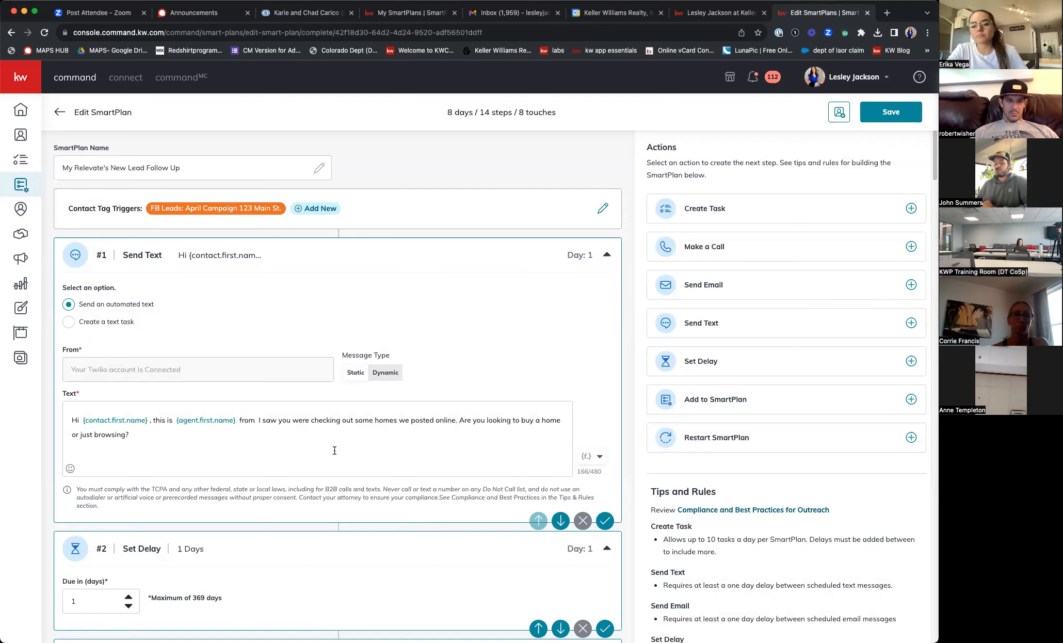
scroll(267, 454, "down", 7)
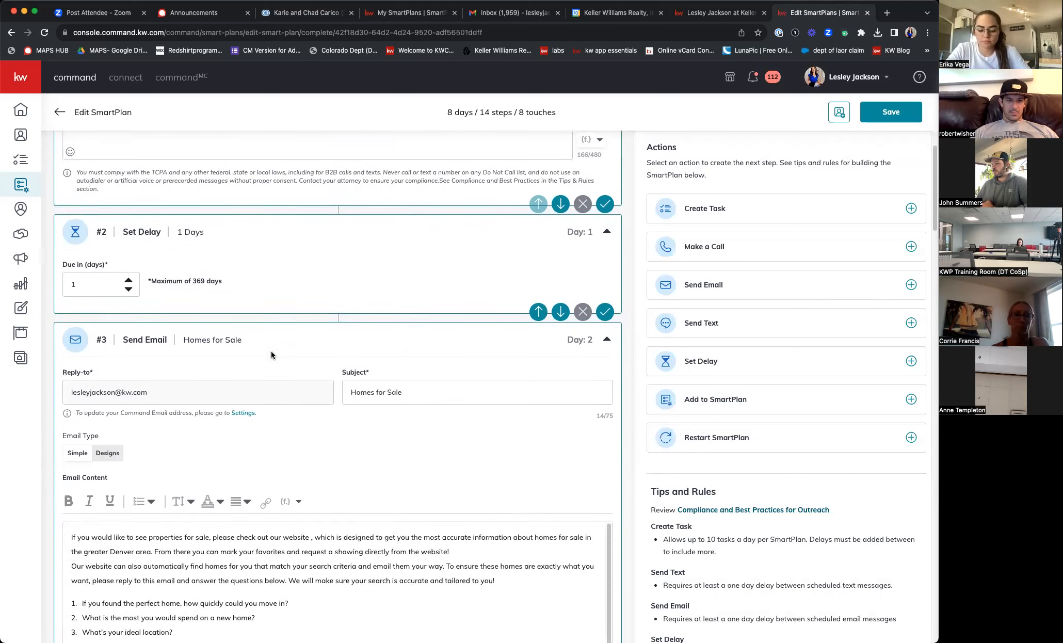
scroll(274, 350, "down", 3)
scroll(132, 505, "down", 1)
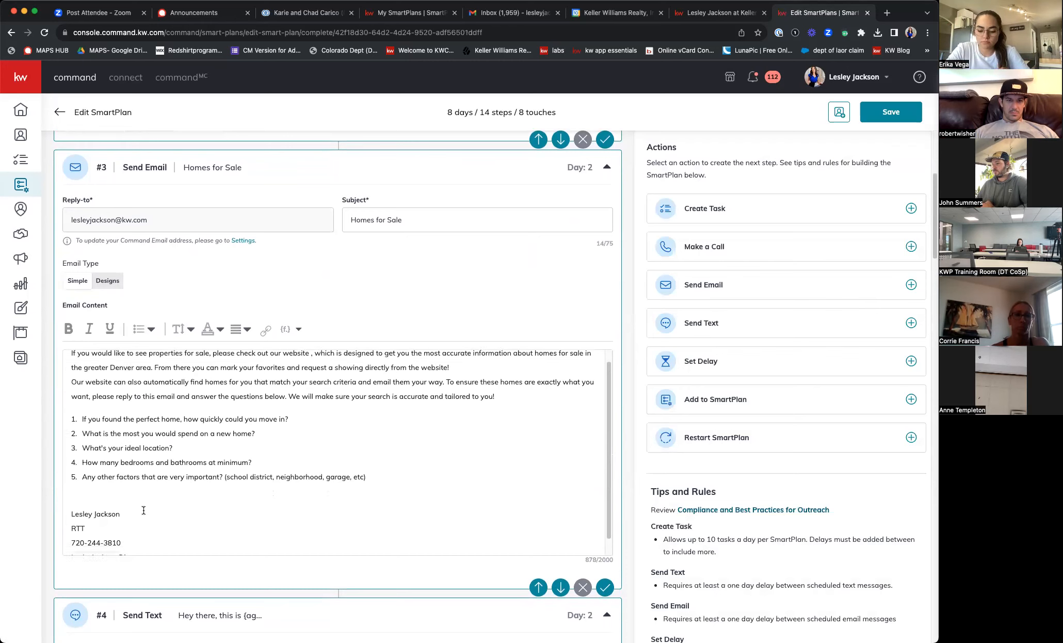
mouse_move(132, 505)
left_mouse_down()
mouse_move(70, 496)
mouse_move(71, 512)
left_mouse_up()
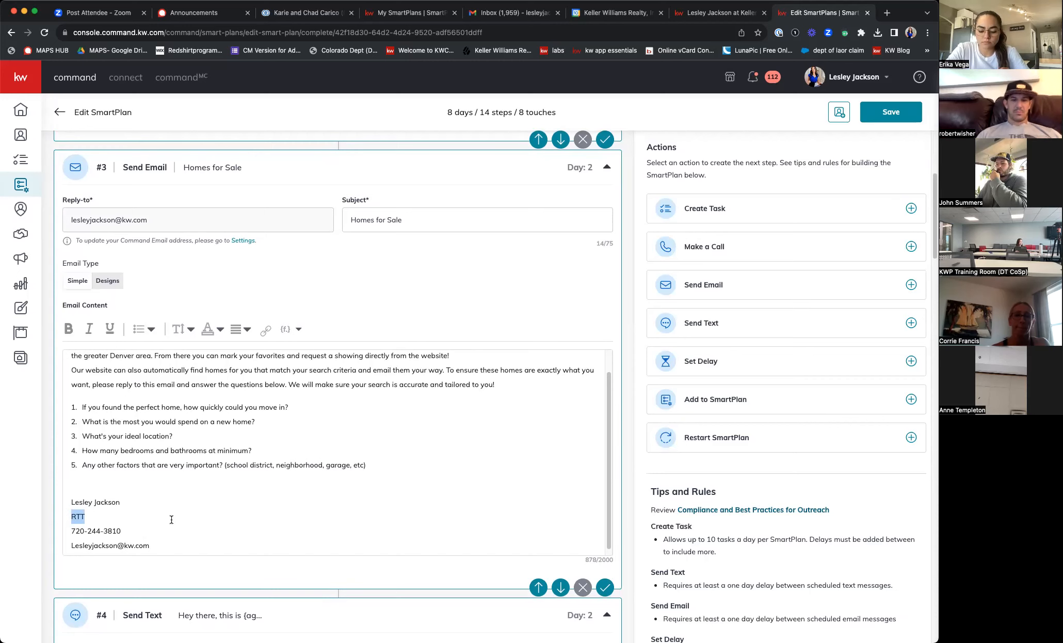
scroll(104, 532, "down", 3)
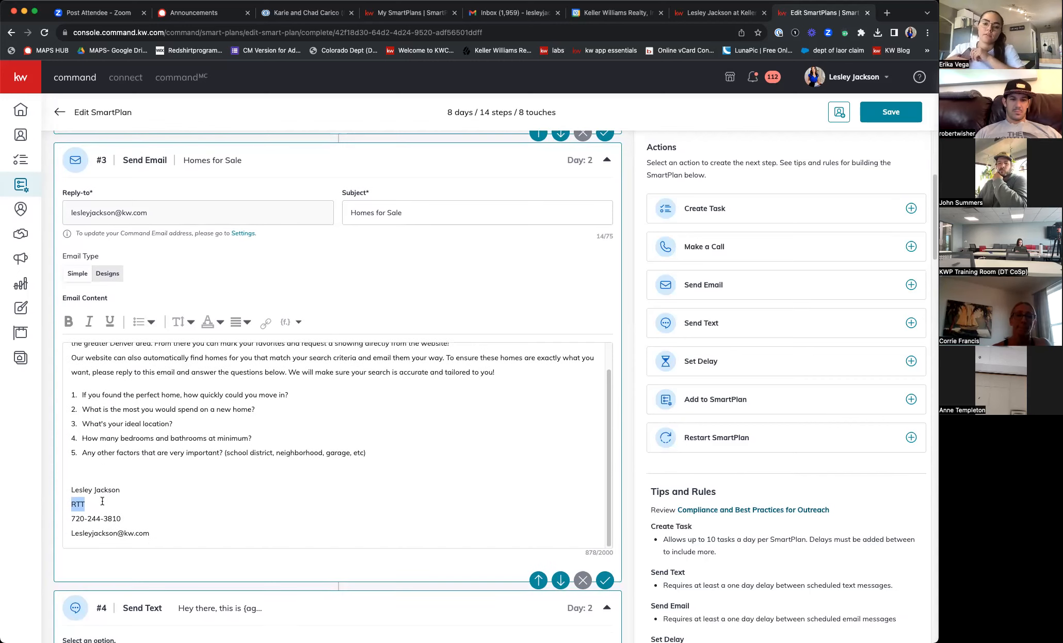
scroll(165, 507, "down", 2)
scroll(296, 459, "up", 8)
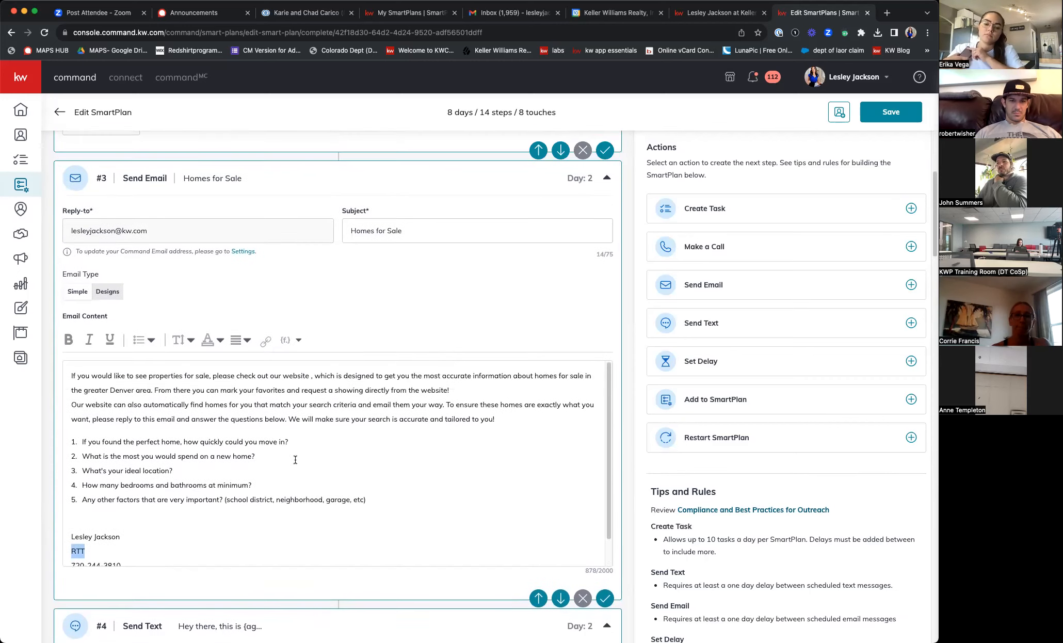
scroll(296, 457, "up", 5)
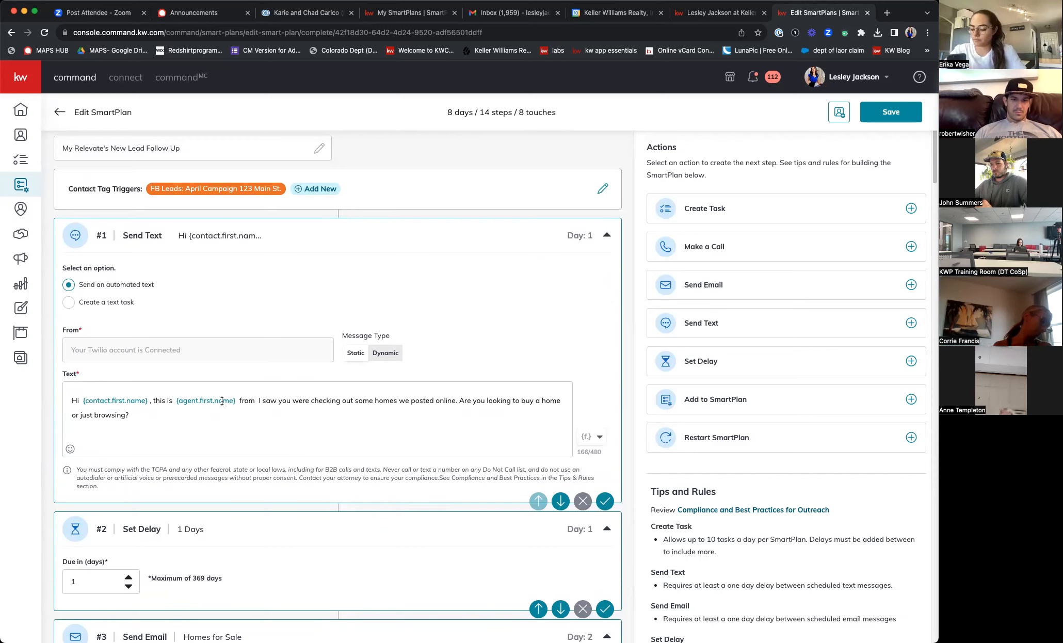
- Replace 'Relevate' with 'KW Downtown' in the step #4 follow-up text
left_click(600, 438)
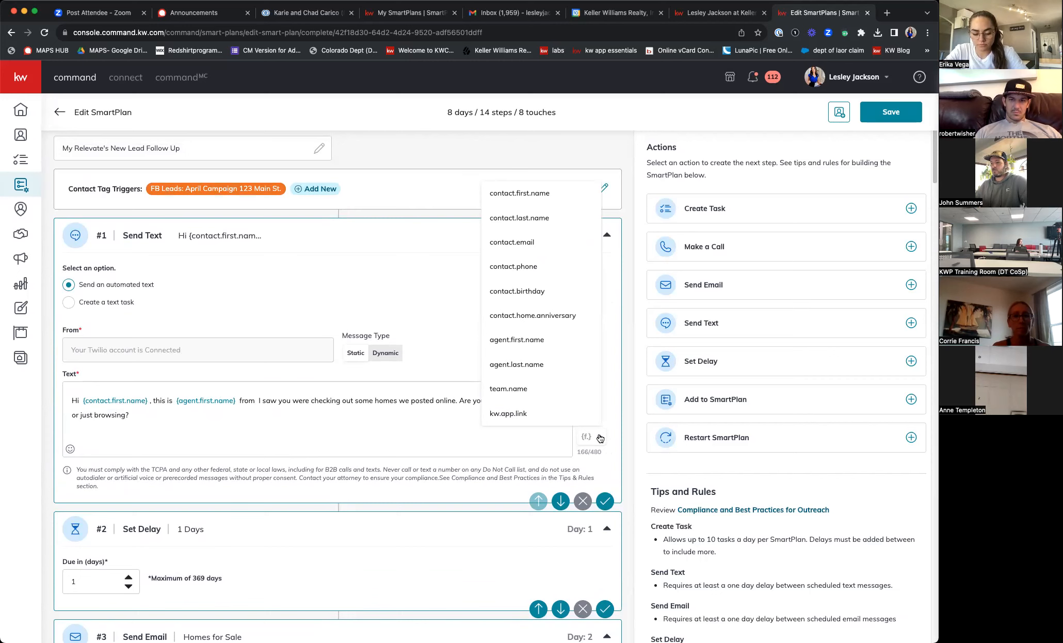
left_click(384, 443)
scroll(384, 444, "down", 5)
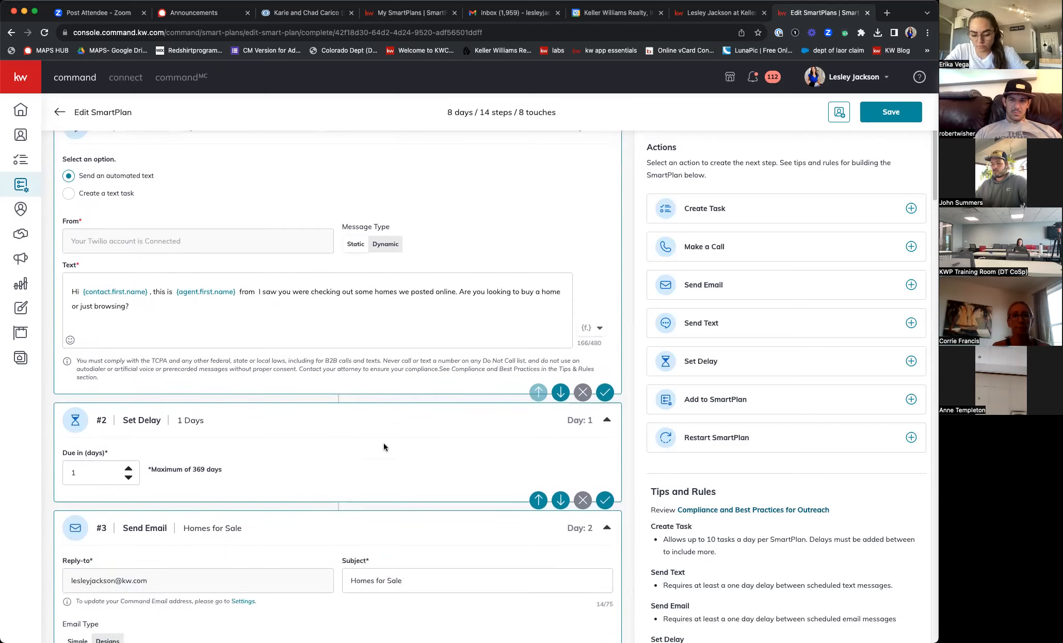
scroll(384, 444, "down", 12)
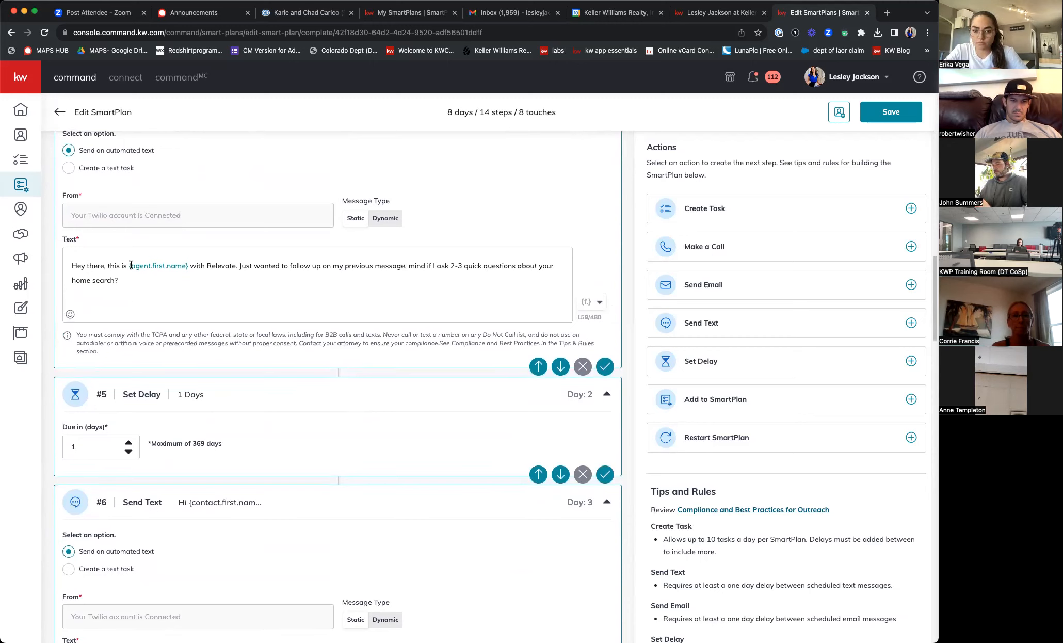
left_click_drag(208, 266, 225, 263)
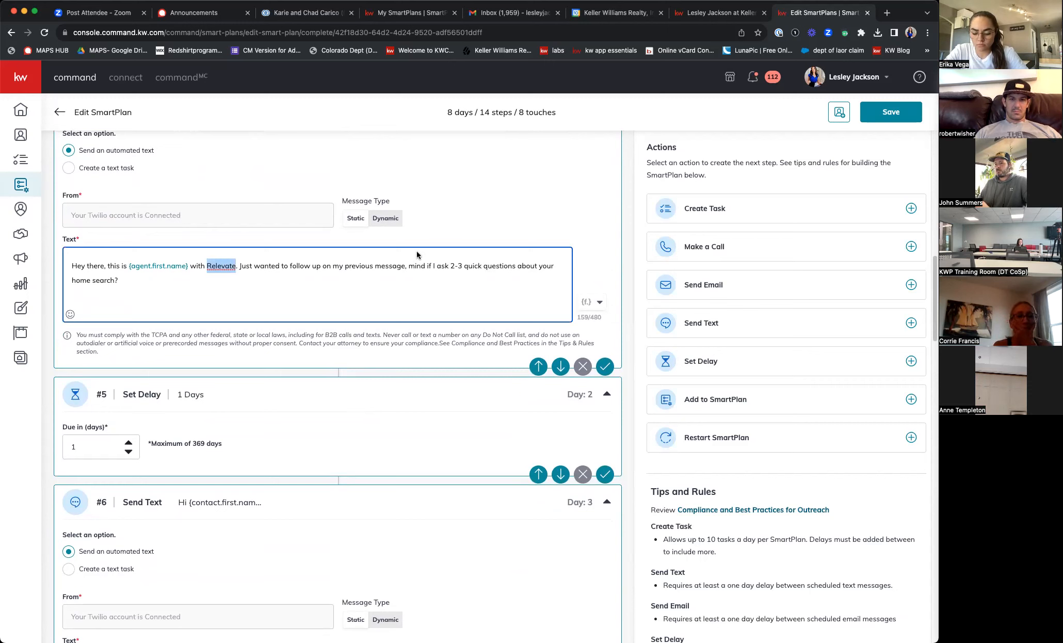
type("KW ")
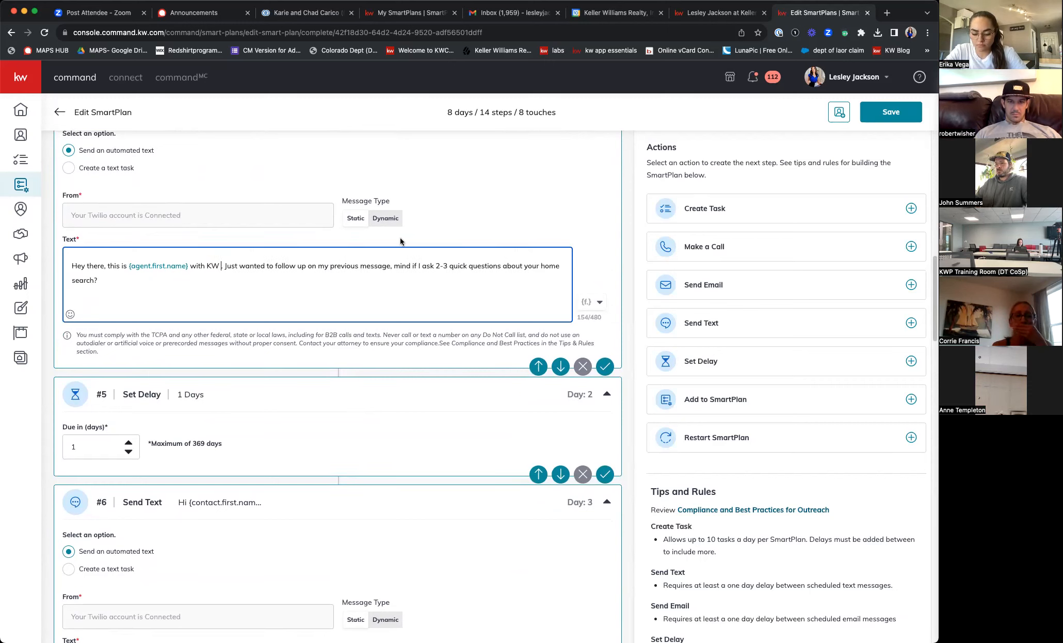
type("Down")
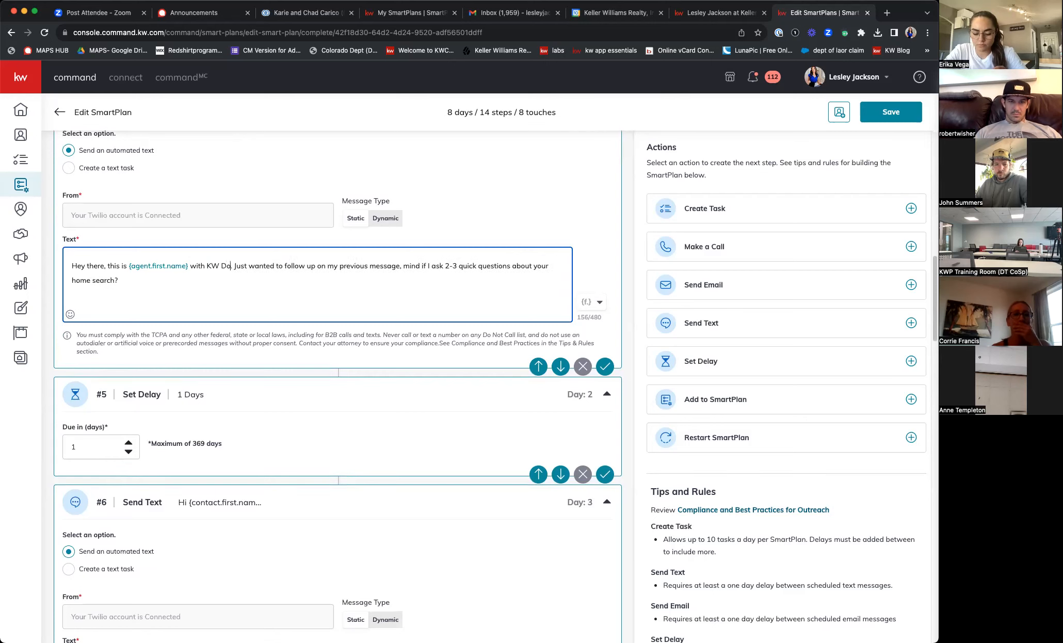
type("town")
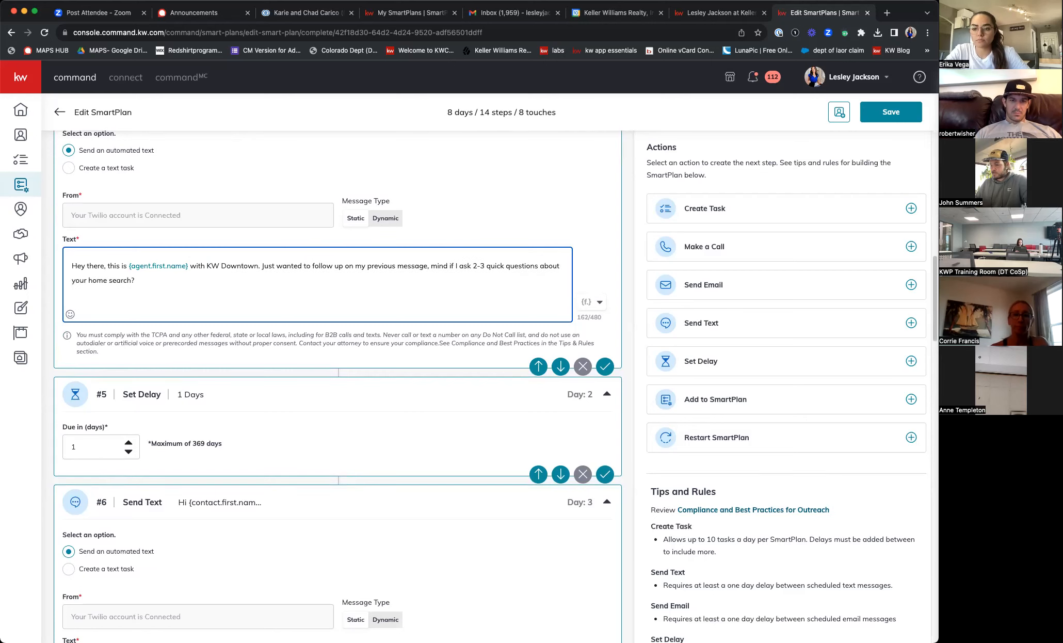
scroll(227, 322, "down", 4)
scroll(227, 322, "down", 5)
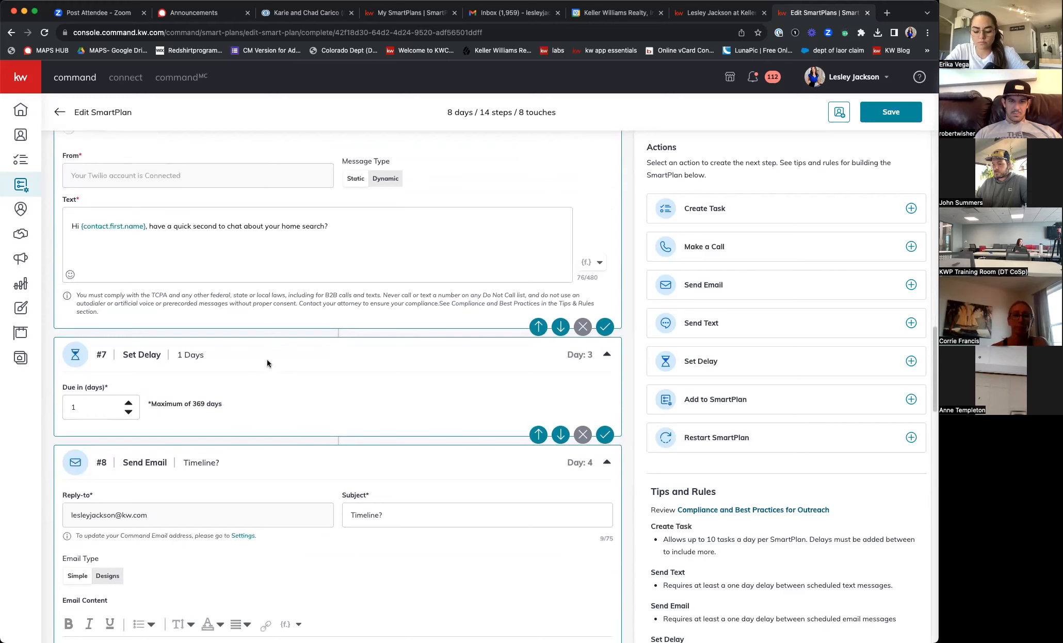
- Replace step #8's three-line Relevate Homes signature with the agent's name and kw.com e-mail address
left_click(298, 258)
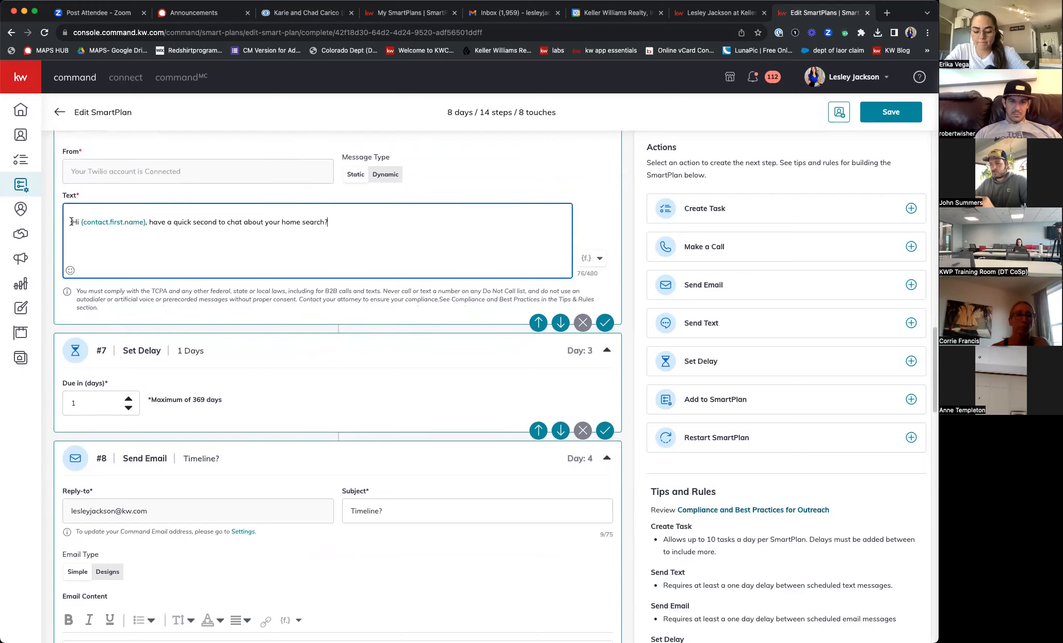
scroll(174, 282, "down", 5)
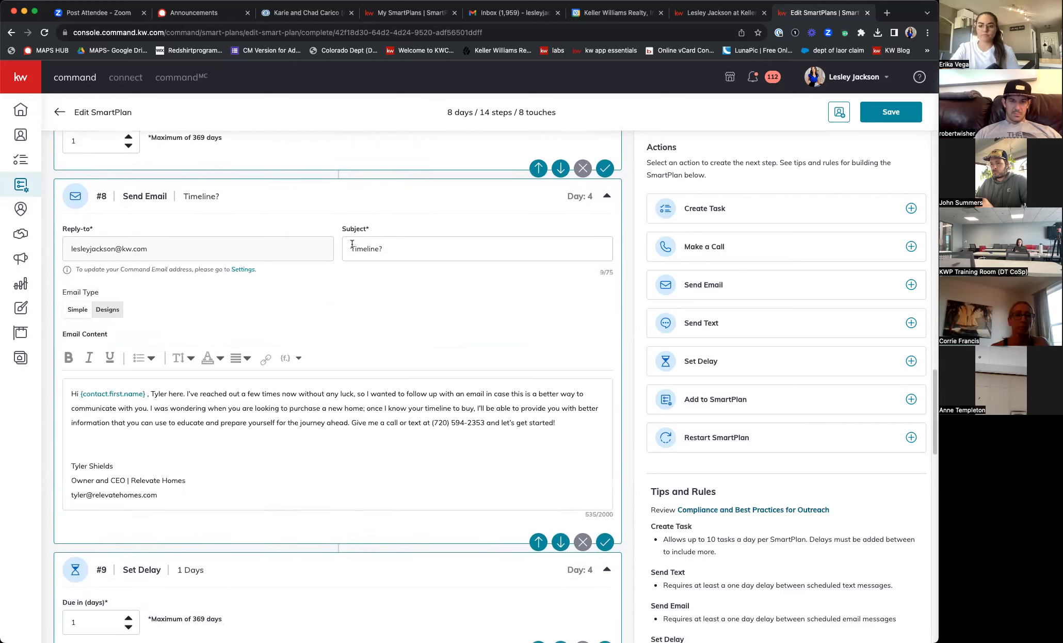
scroll(174, 282, "down", 2)
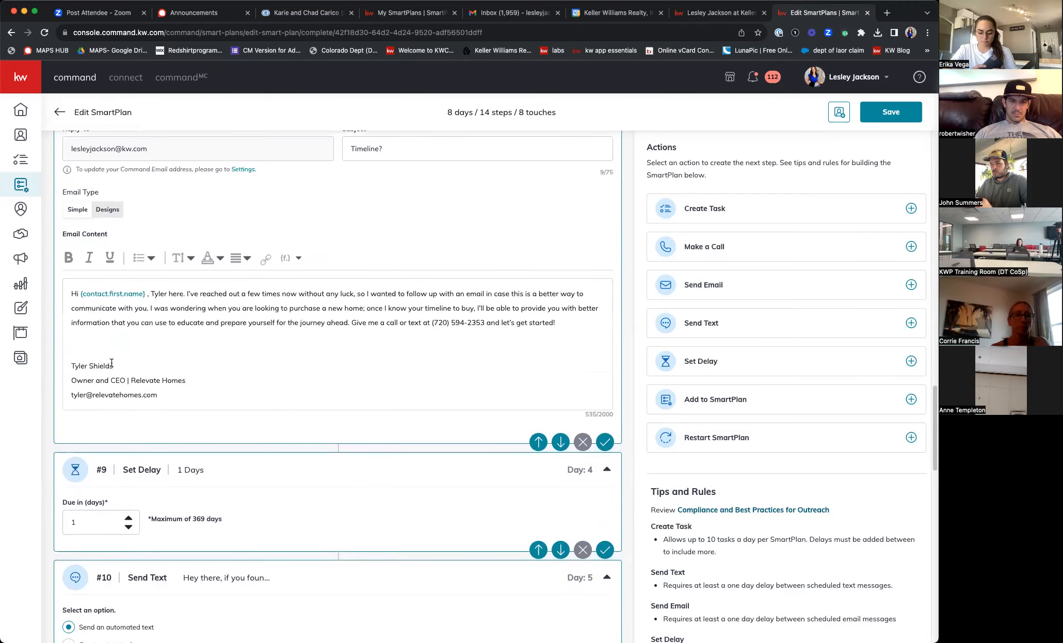
left_click_drag(73, 366, 186, 398)
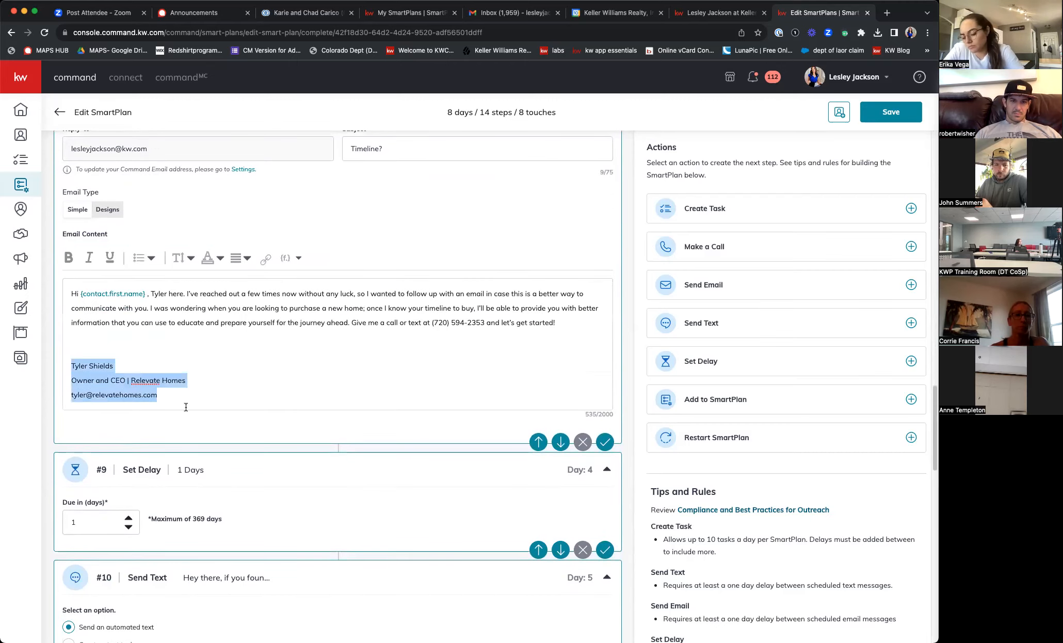
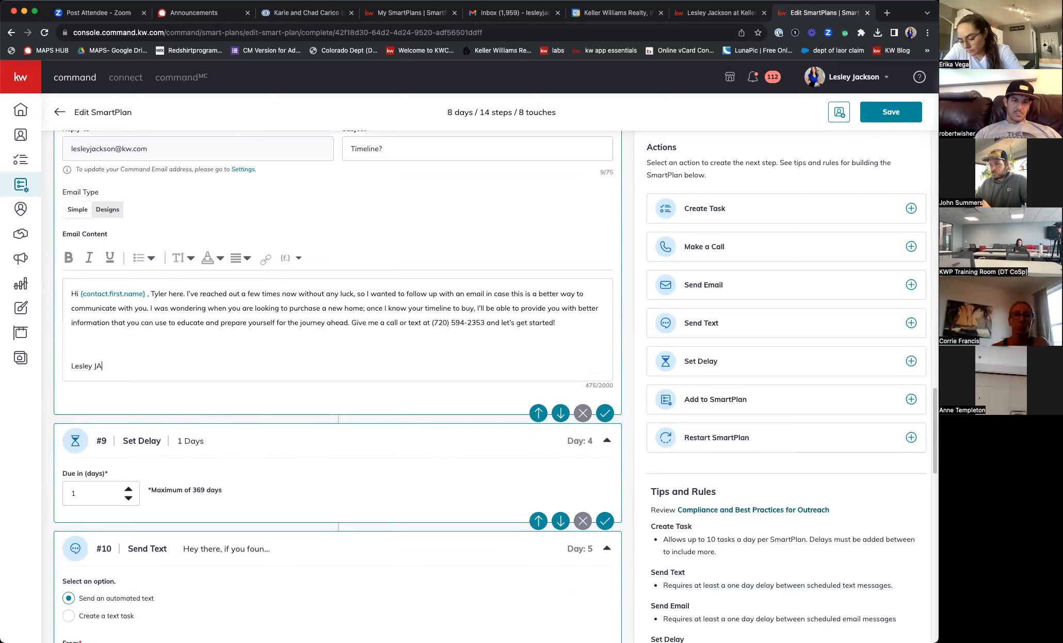
key("Return")
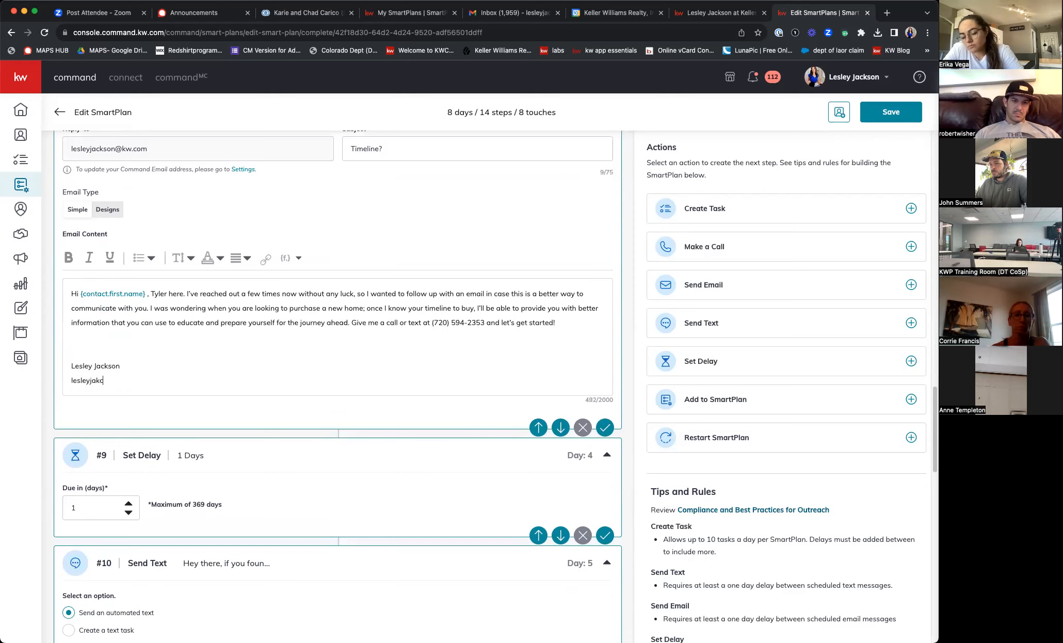
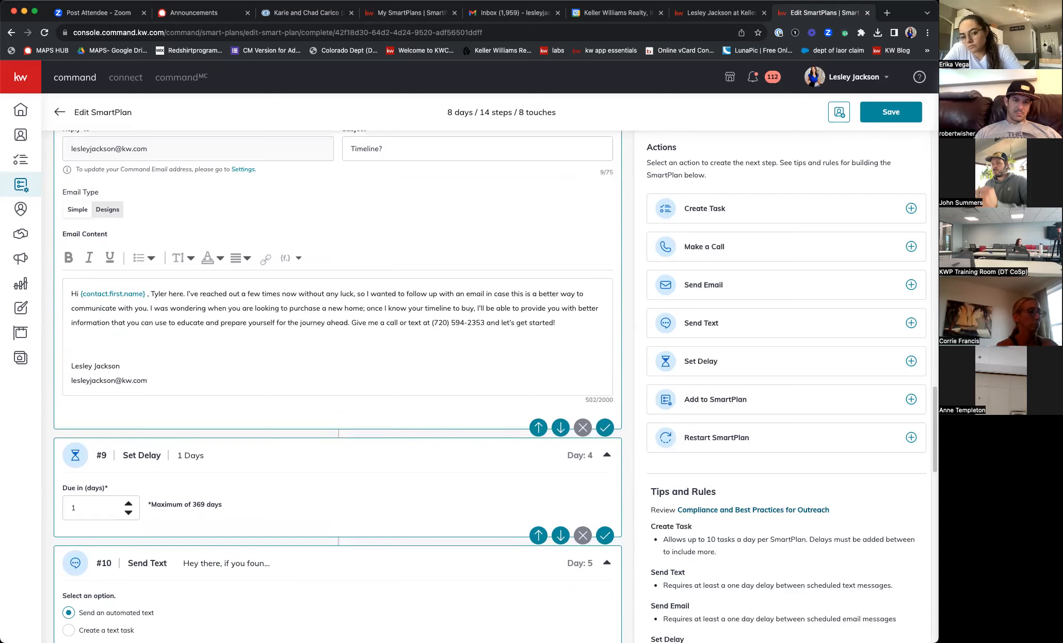
scroll(204, 468, "down", 5)
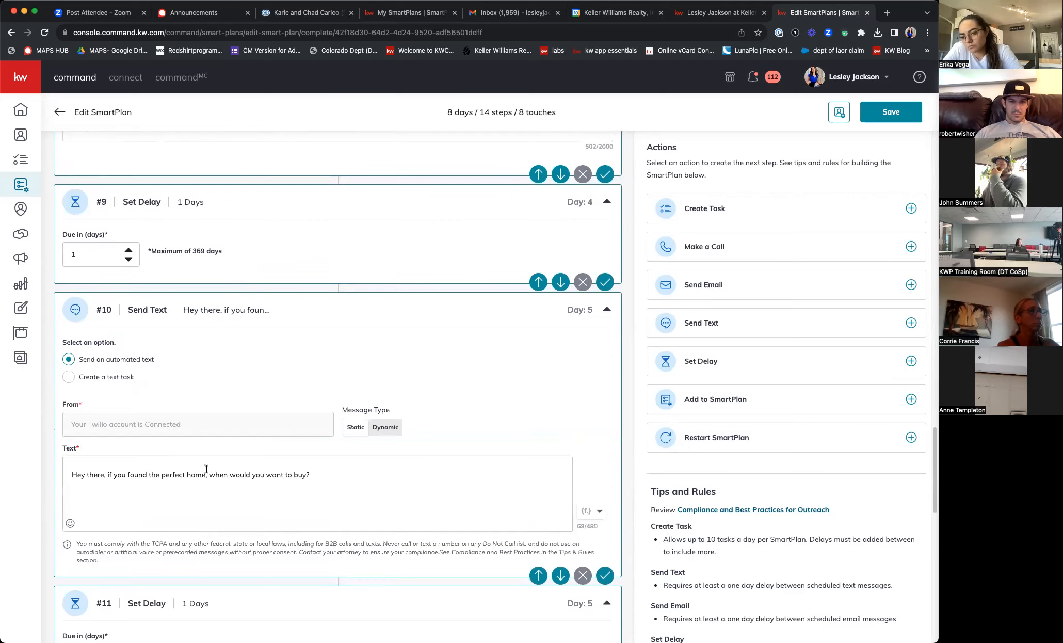
- Change 'Relevate' to 'KW Downtown' in the day 6 step #12 text message
scroll(206, 469, "down", 8)
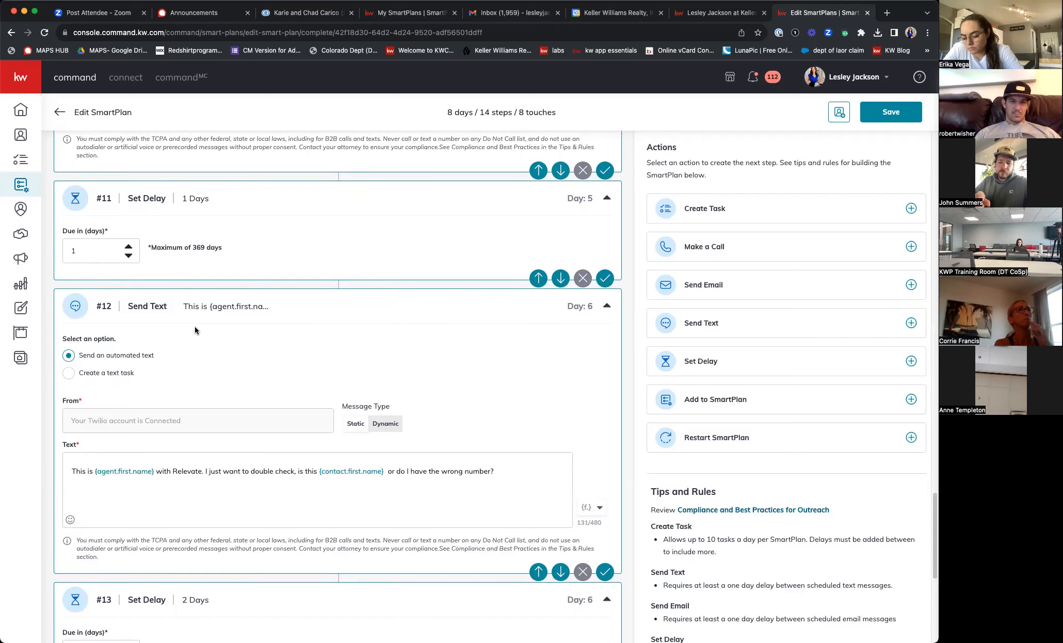
scroll(204, 333, "down", 1)
scroll(204, 336, "down", 5)
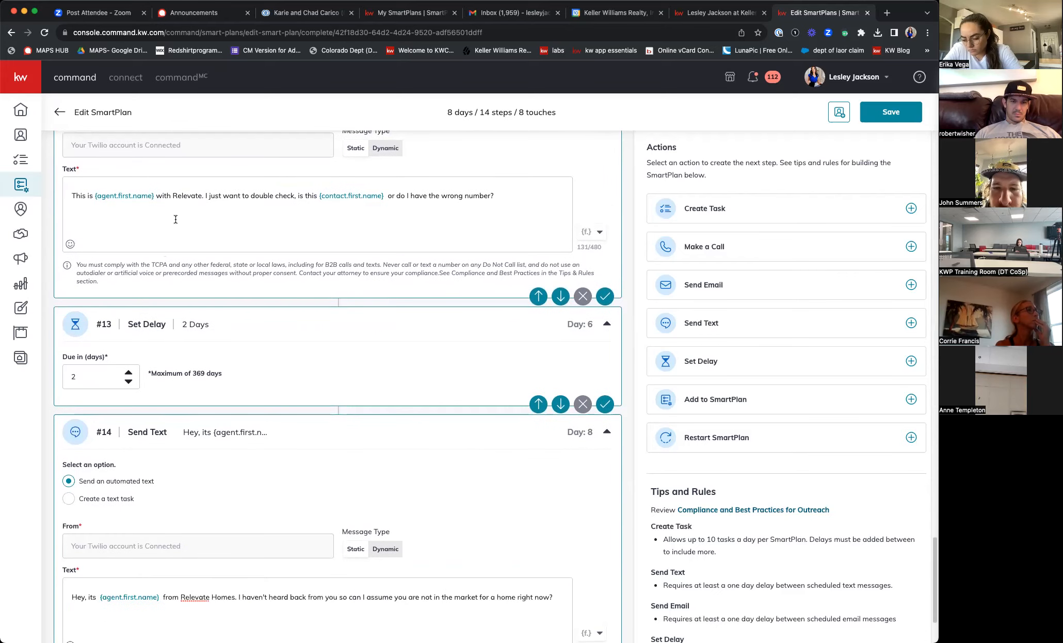
left_click_drag(172, 201, 189, 194)
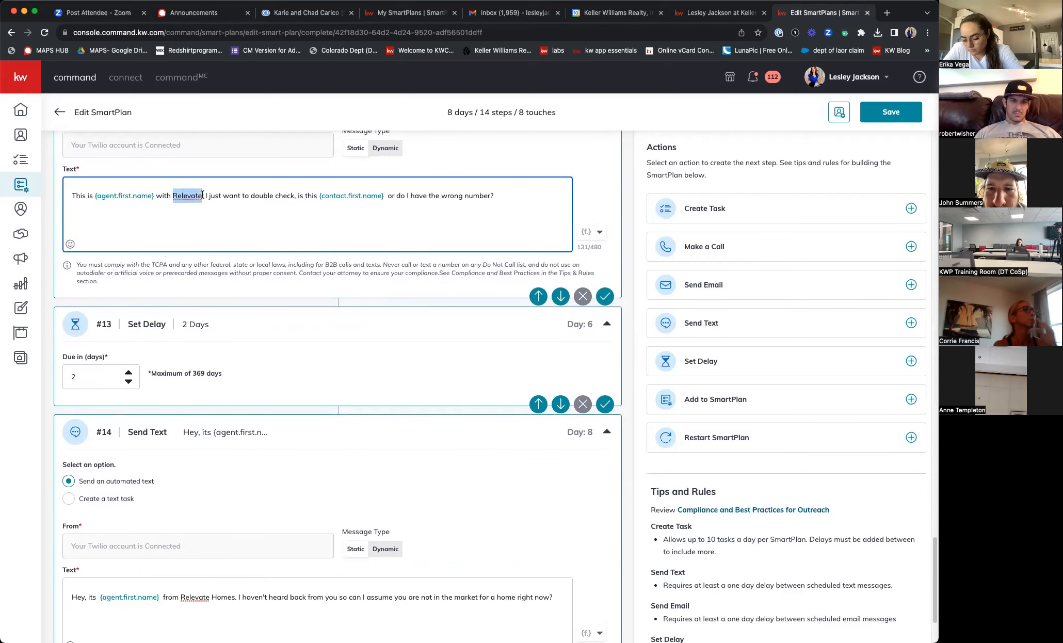
type("KW DOW")
key("BackSpace")
key("BackSpace")
type("owntwo")
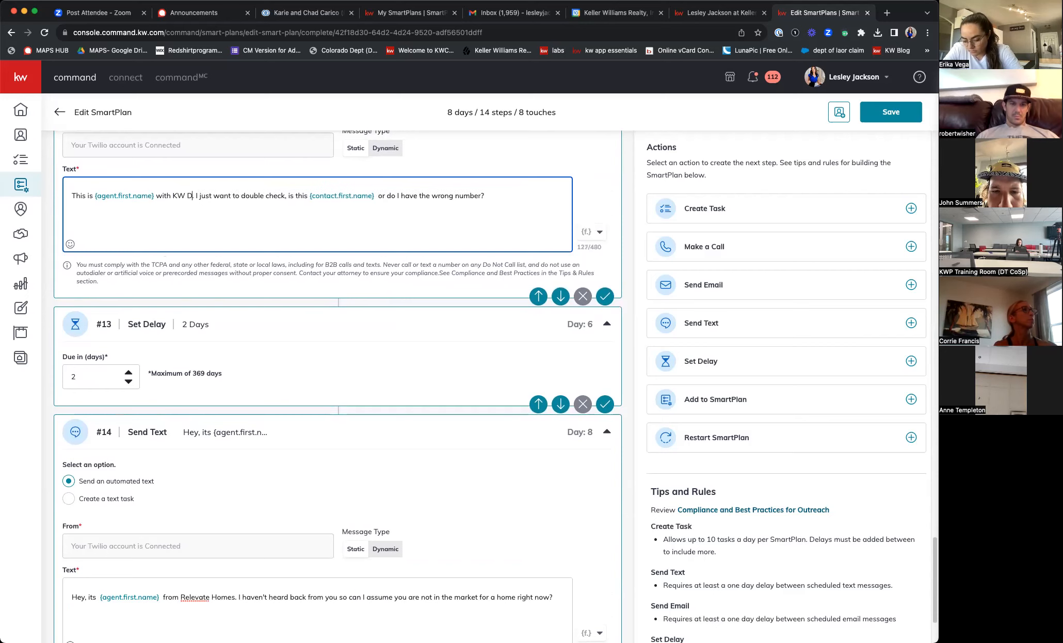
key("BackSpace")
key("BackSpace")
type("own")
scroll(271, 299, "down", 4)
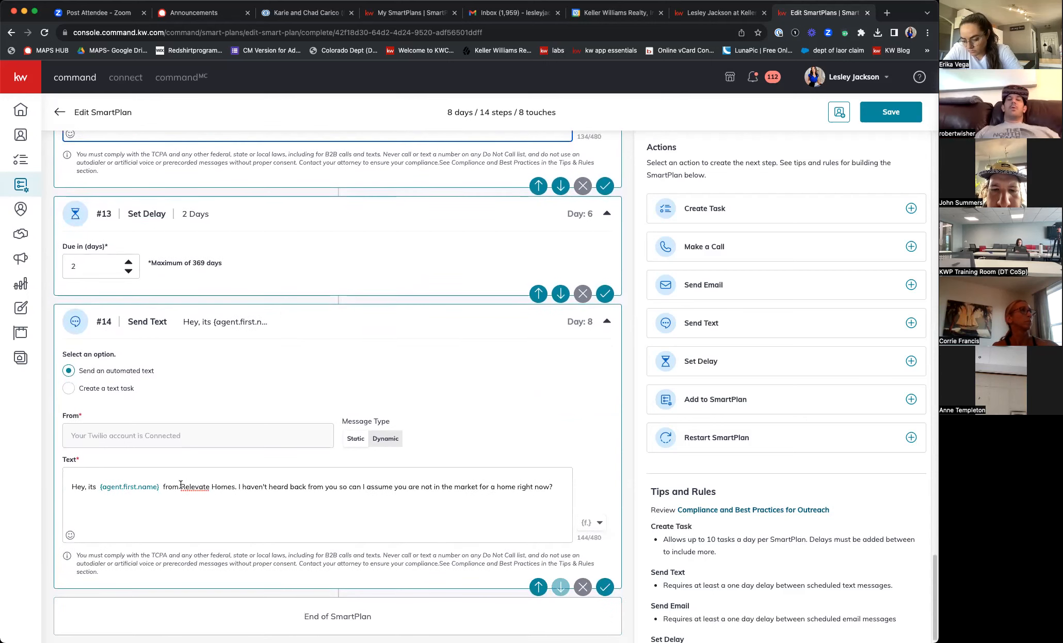
- Replace 'Relevate Homes.' with 'KW Downtown' in step #14's text and save the SmartPlan
left_click_drag(181, 482, 236, 480)
type("KW Down")
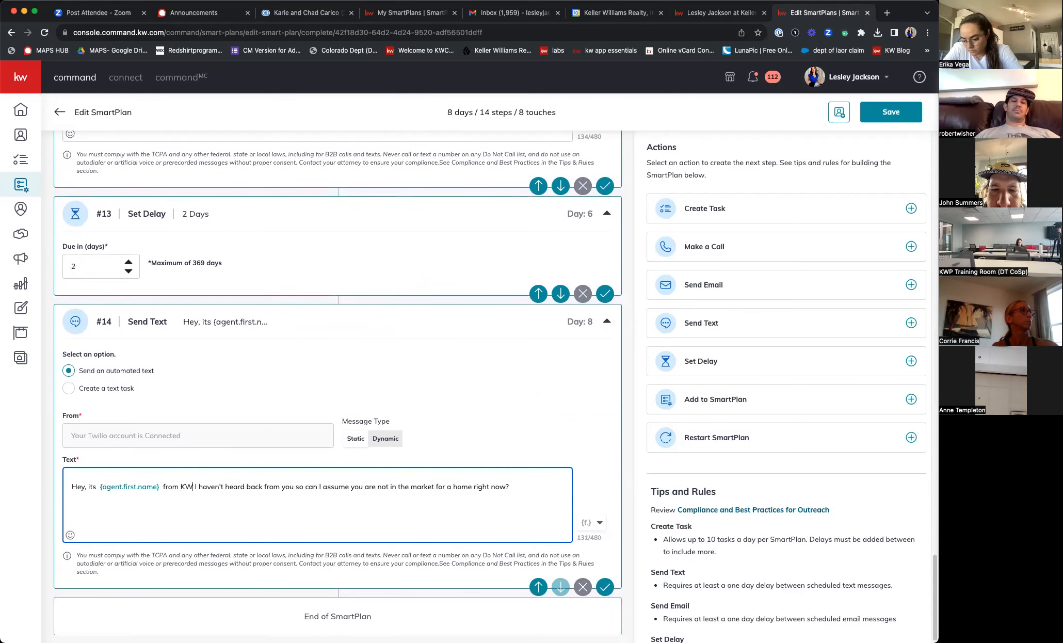
type("town")
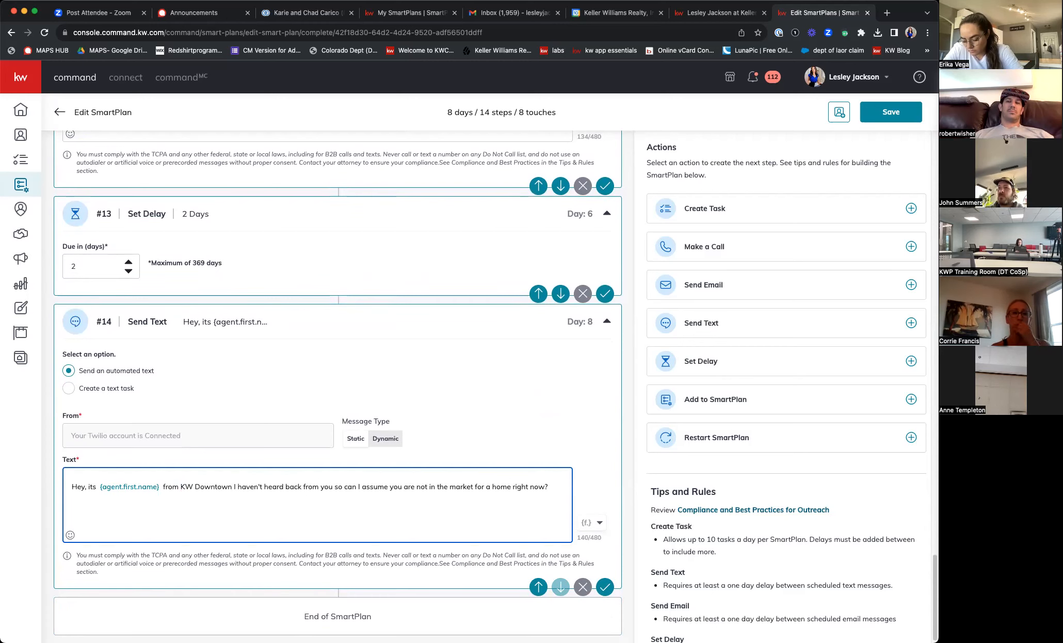
scroll(432, 438, "down", 1)
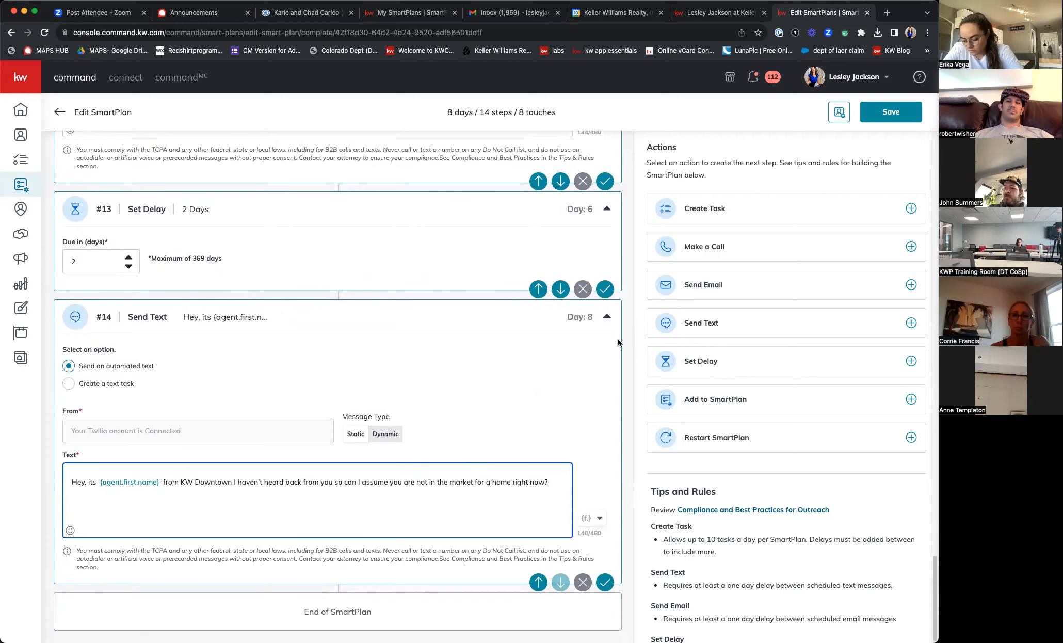
left_click(888, 114)
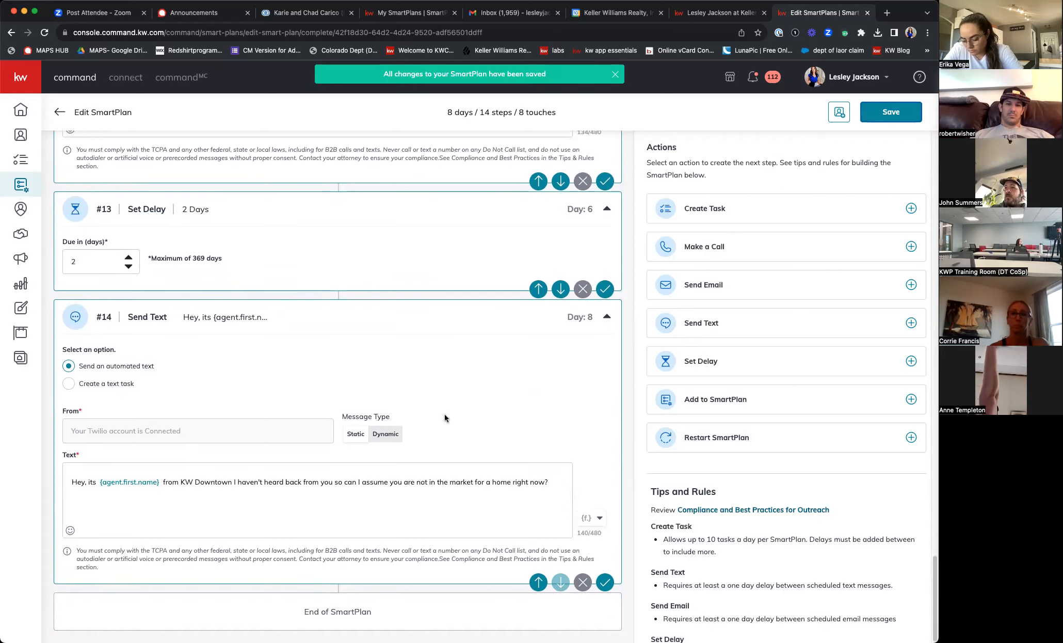
scroll(446, 416, "up", 10)
scroll(476, 445, "up", 15)
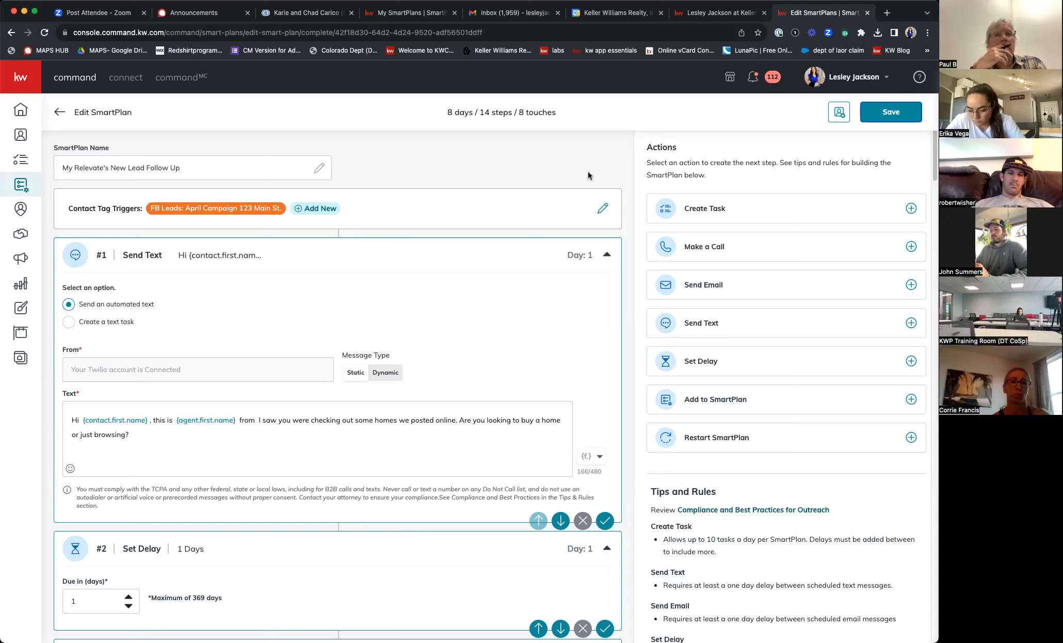
- Review every step of the personalized SmartPlan, then save it again
scroll(499, 292, "down", 5)
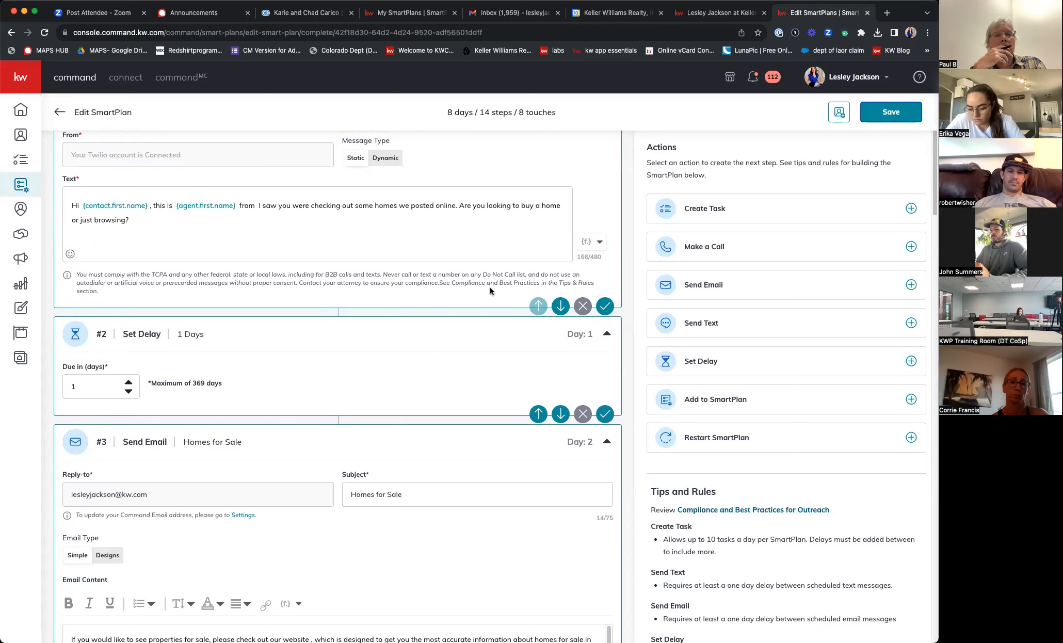
scroll(490, 290, "down", 15)
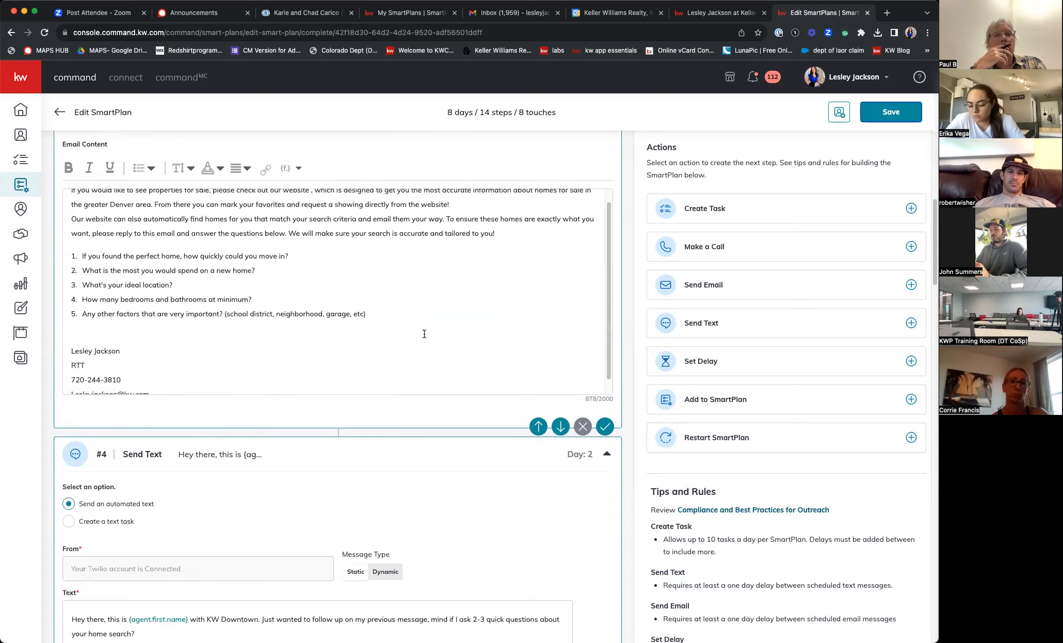
scroll(504, 430, "down", 15)
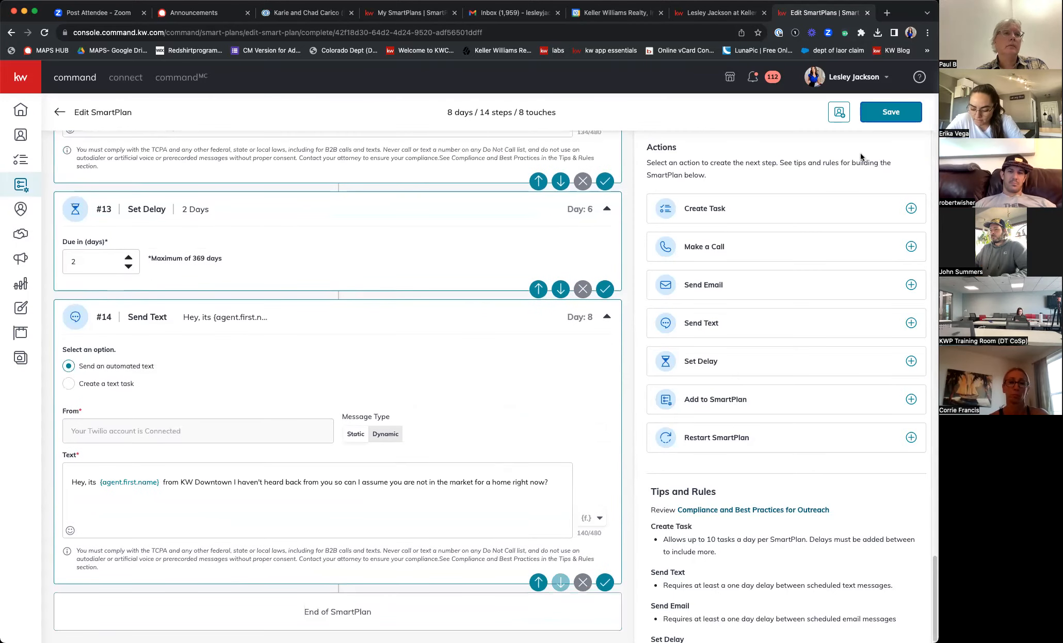
left_click(891, 112)
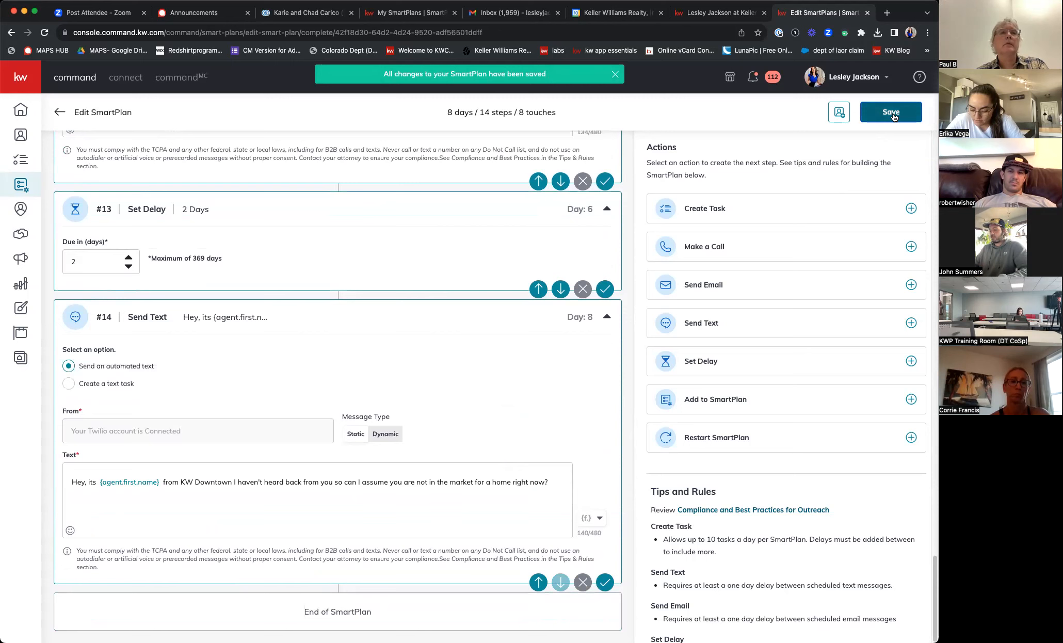
scroll(583, 353, "up", 12)
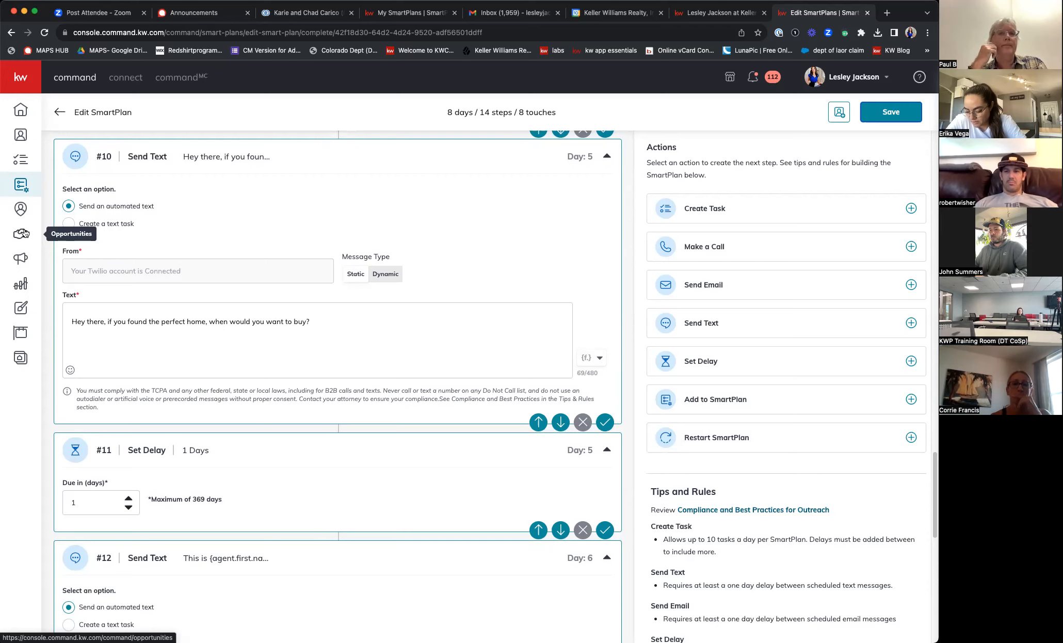
- Leave the SmartPlan editor and go through Contacts to the Campaigns dashboard
left_click(60, 113)
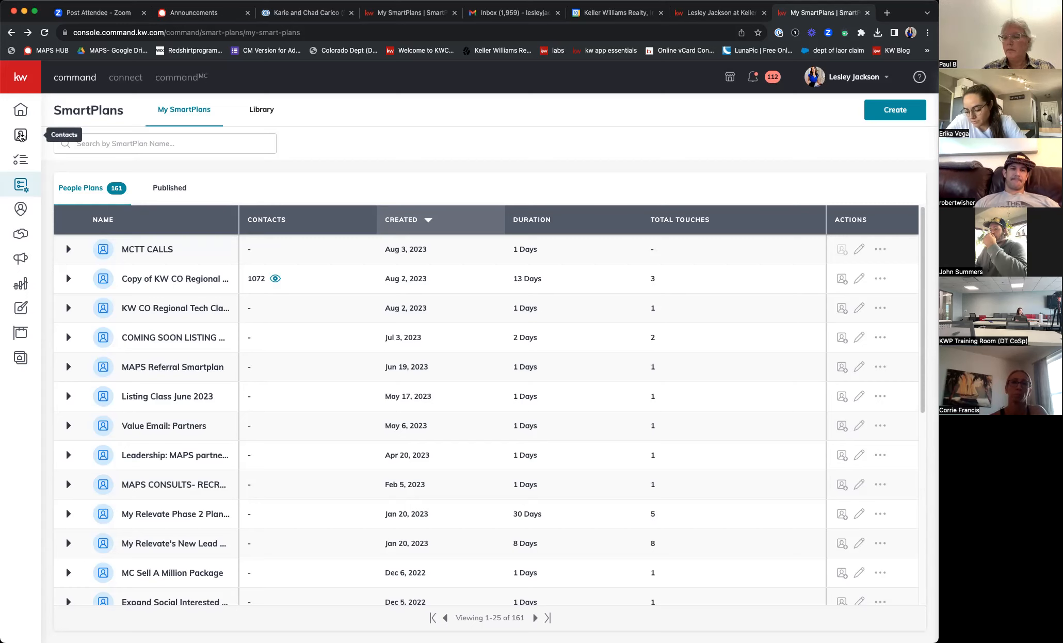
left_click(21, 135)
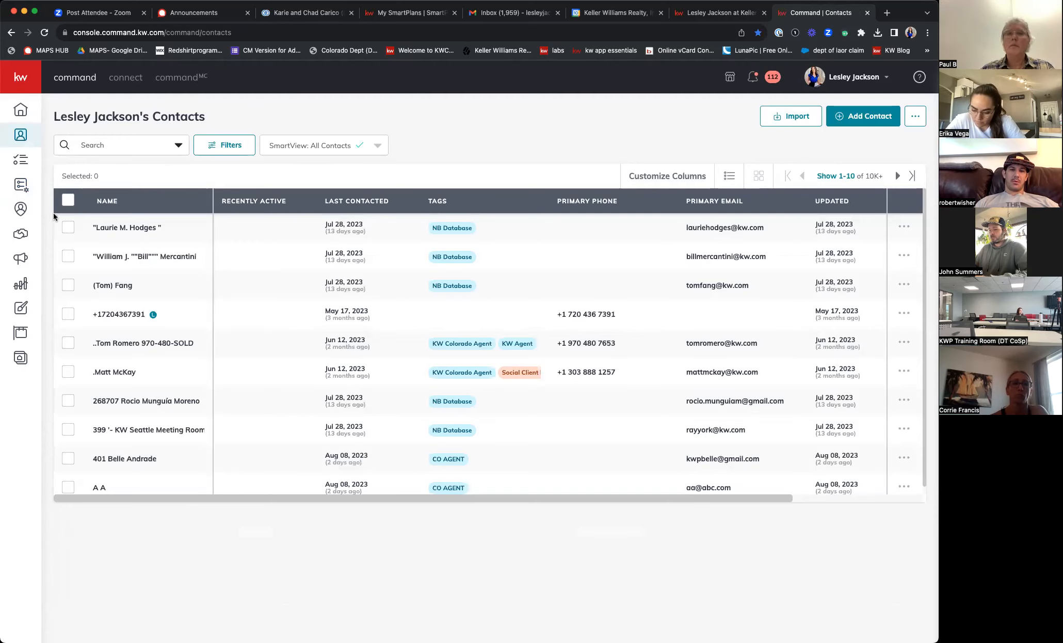
left_click(22, 258)
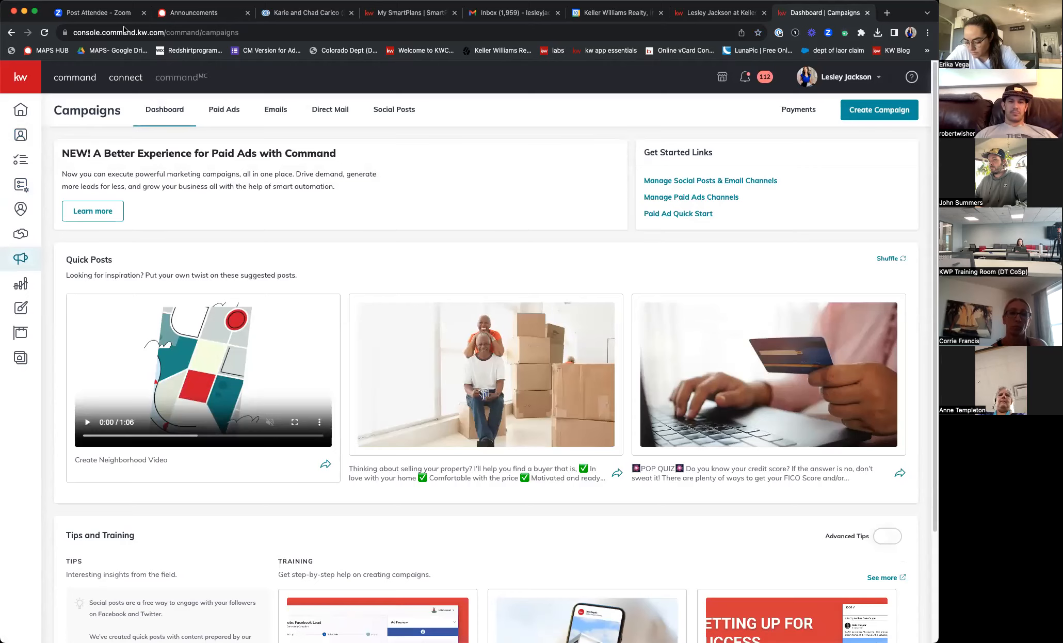
- Open the Paid Ads page and scroll to the Legacy Paid Ad Campaigns table and back
scroll(618, 305, "down", 2)
scroll(618, 306, "down", 2)
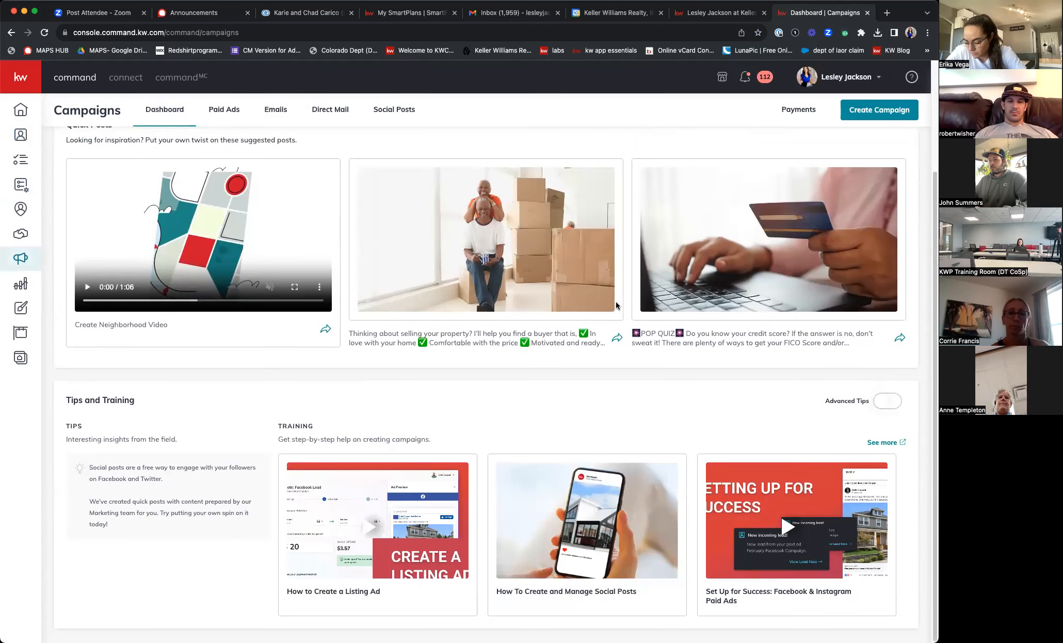
left_click(231, 110)
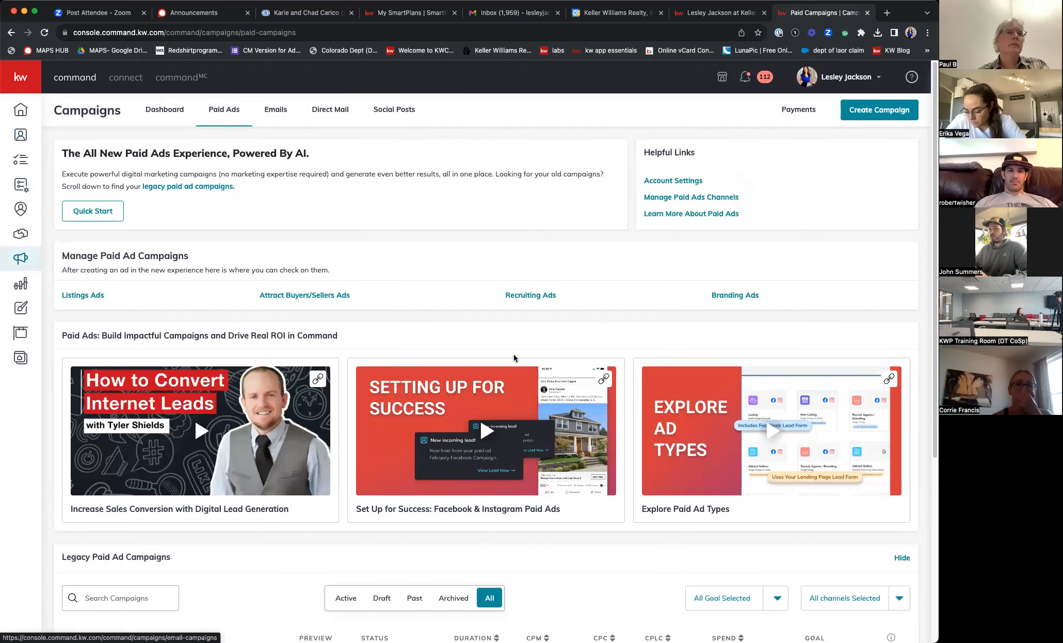
scroll(514, 358, "down", 5)
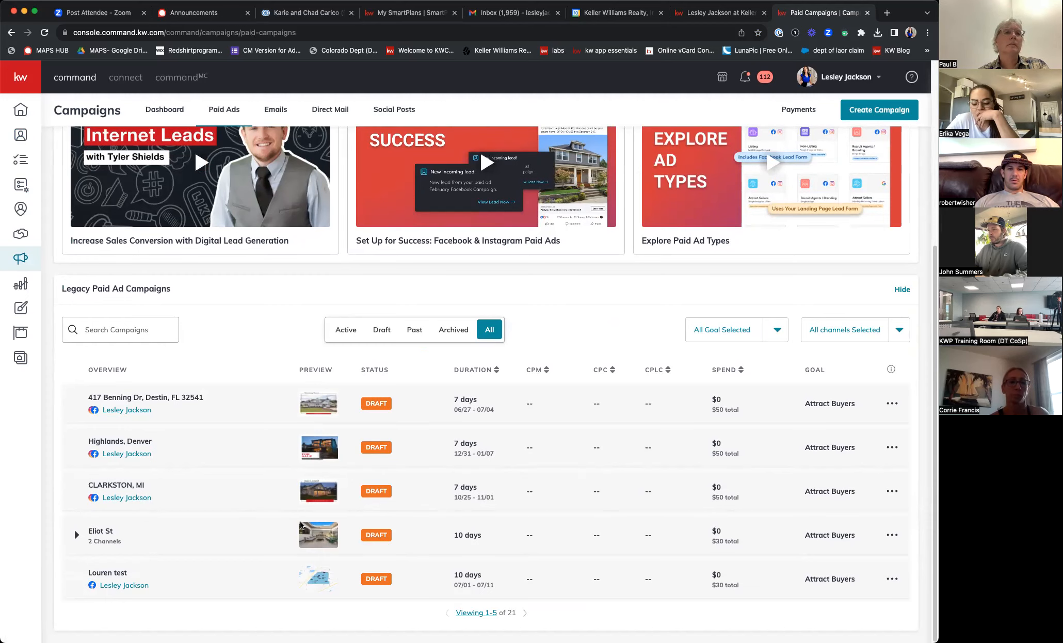
scroll(412, 547, "up", 5)
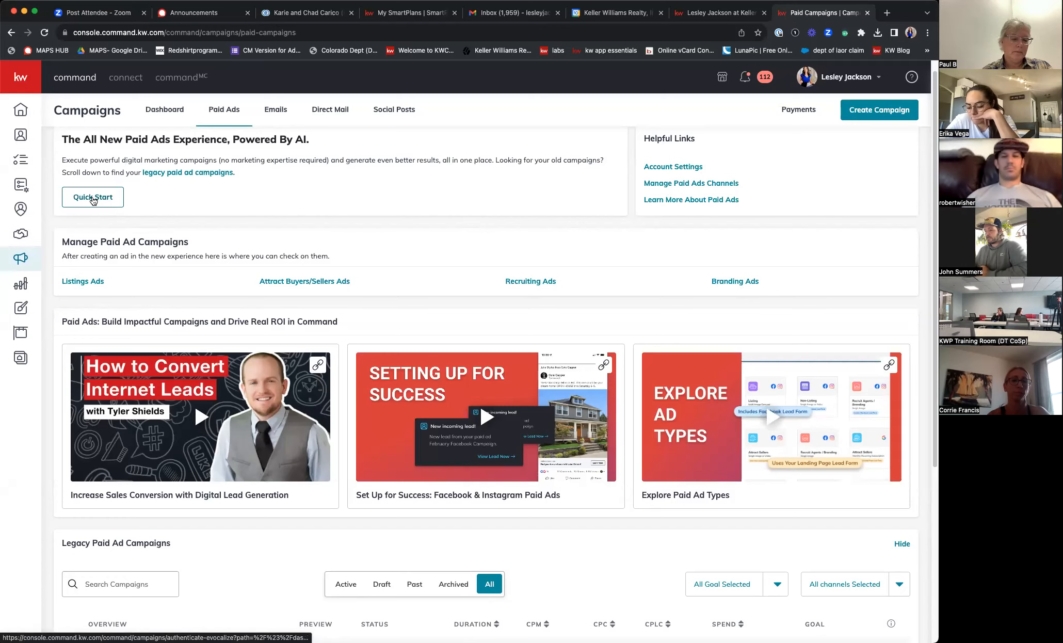
- Go from the paid-ad Quick Start to Contacts, then to the Media Library gallery
left_click(92, 199)
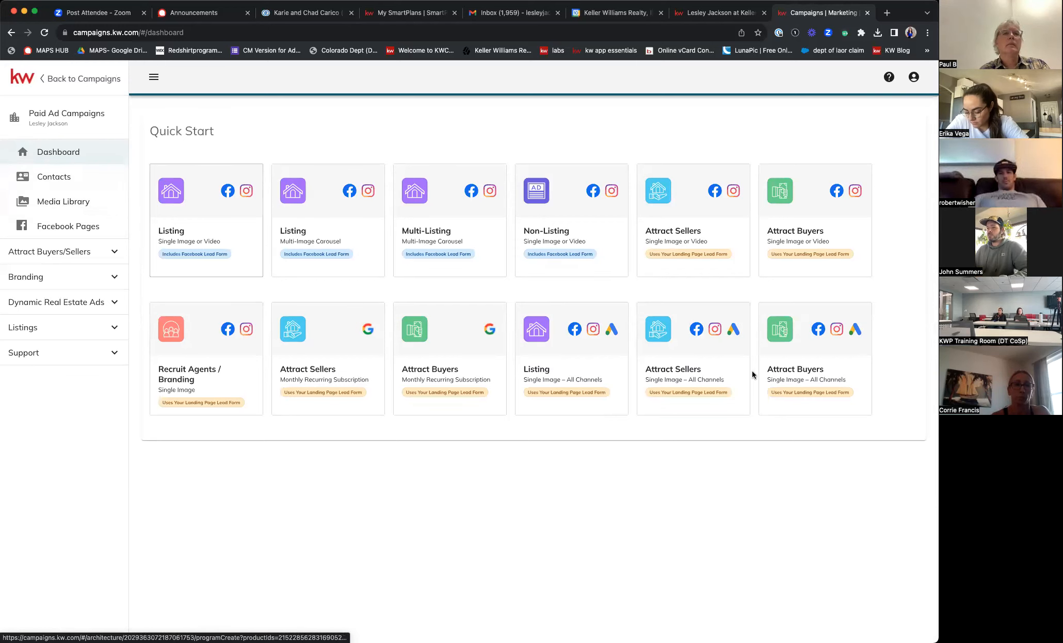
left_click(67, 177)
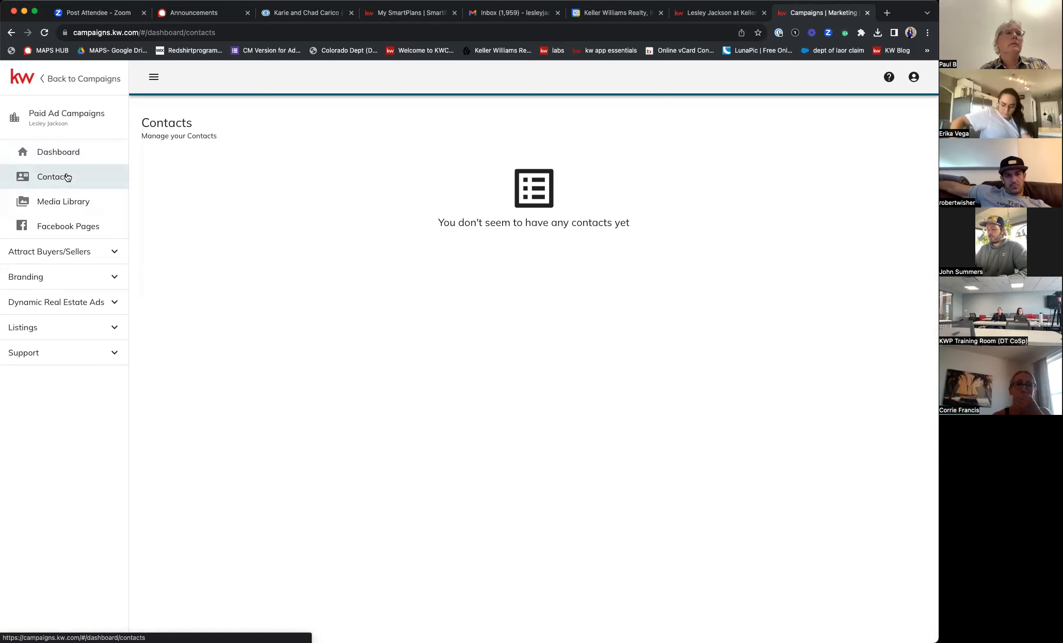
left_click(94, 208)
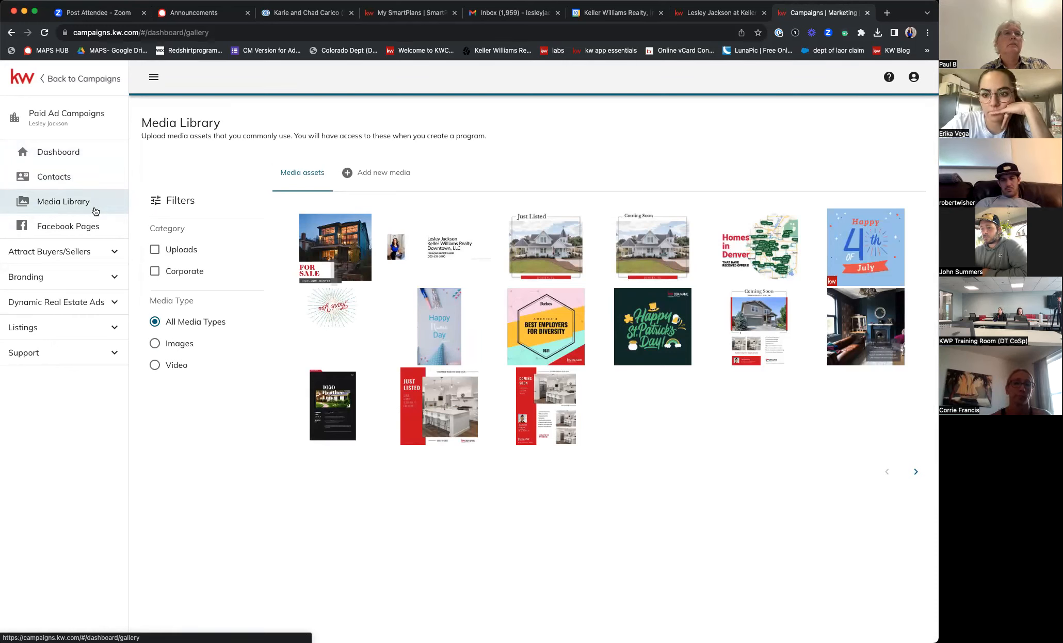
- Filter the media gallery to Corporate assets and preview the Add new media upload area
left_click(155, 271)
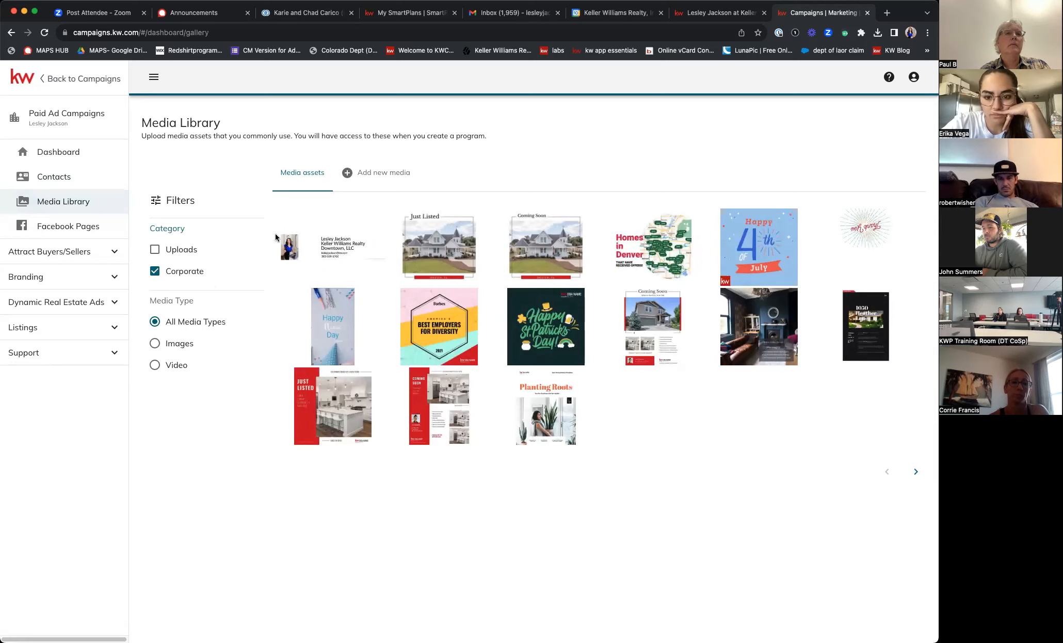
left_click(364, 173)
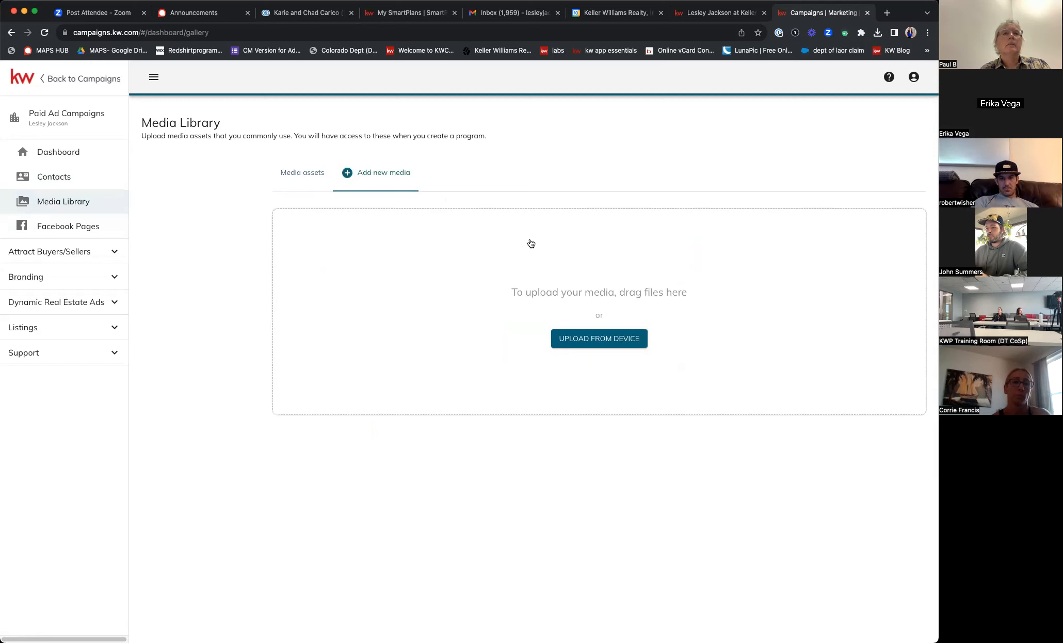
left_click(311, 178)
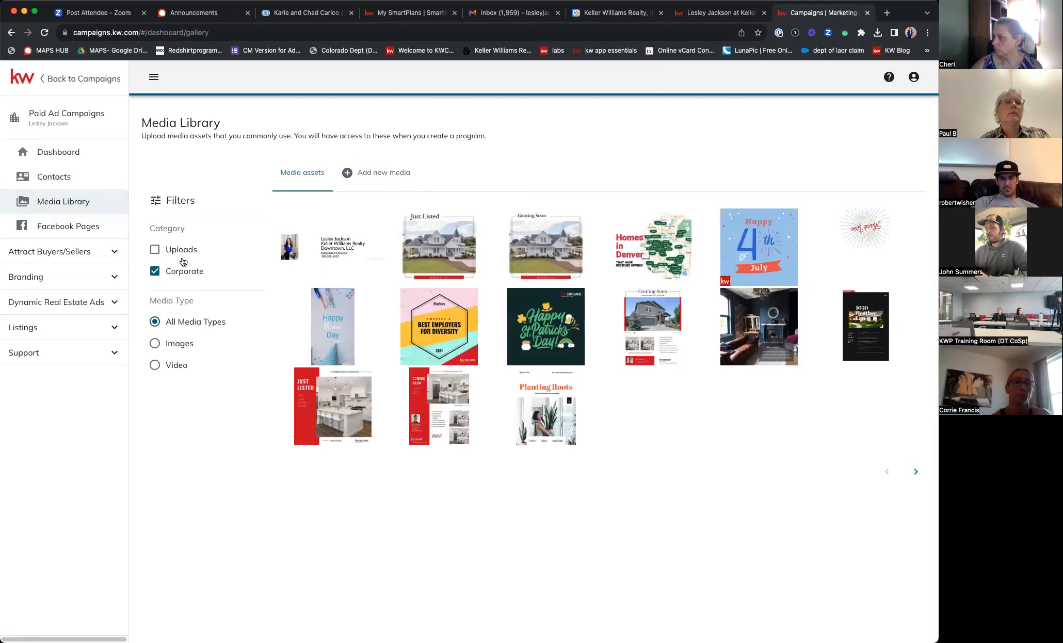
- Switch the gallery filters to Uploads and Images, then view the linked Facebook Pages
left_click(156, 257)
left_click(154, 272)
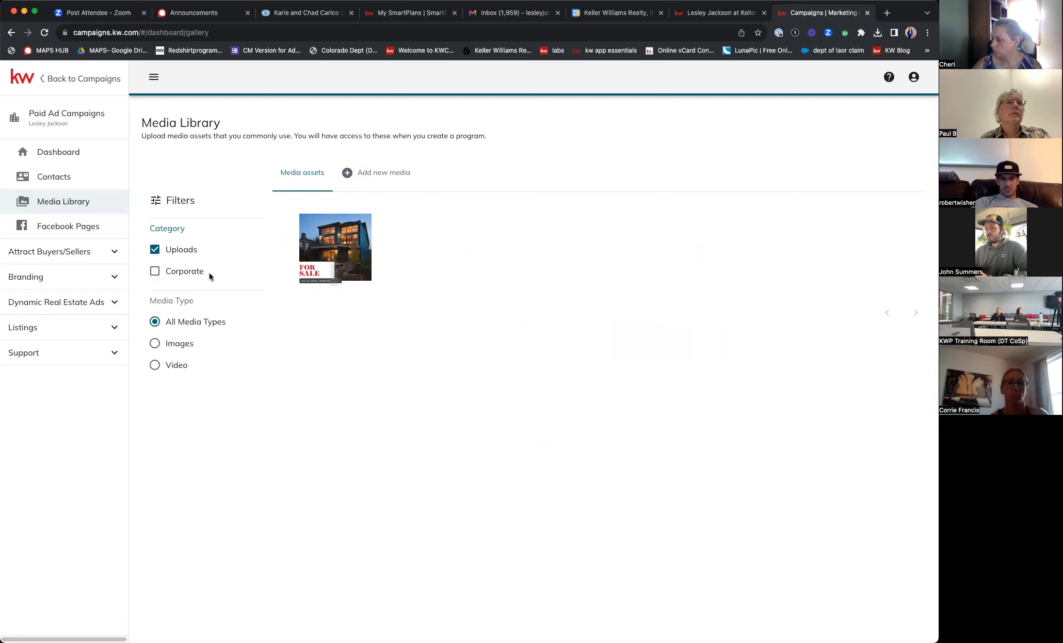
left_click(155, 344)
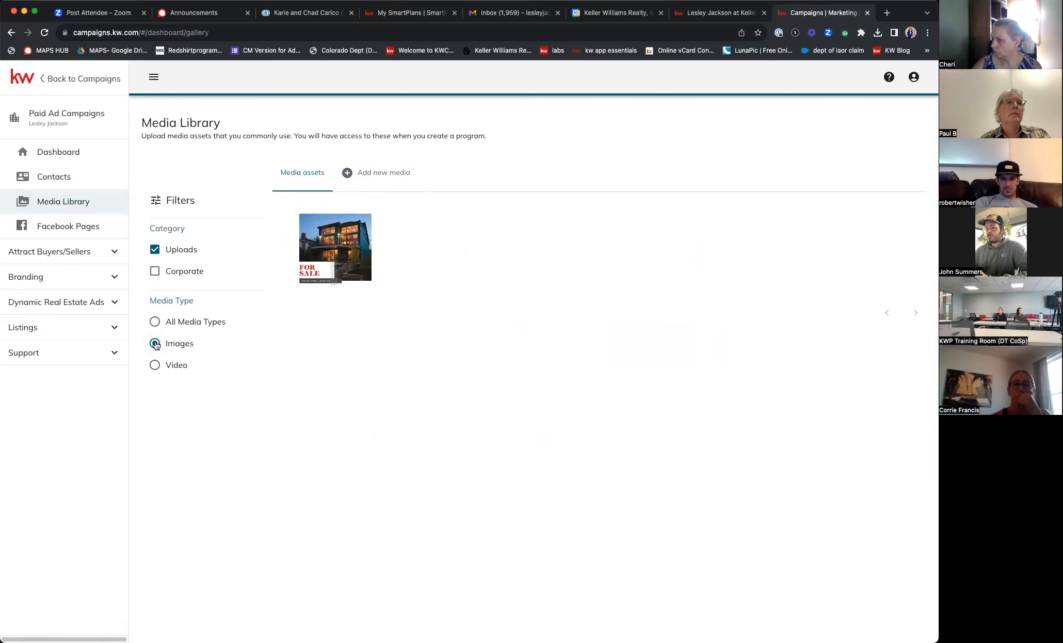
left_click(154, 251)
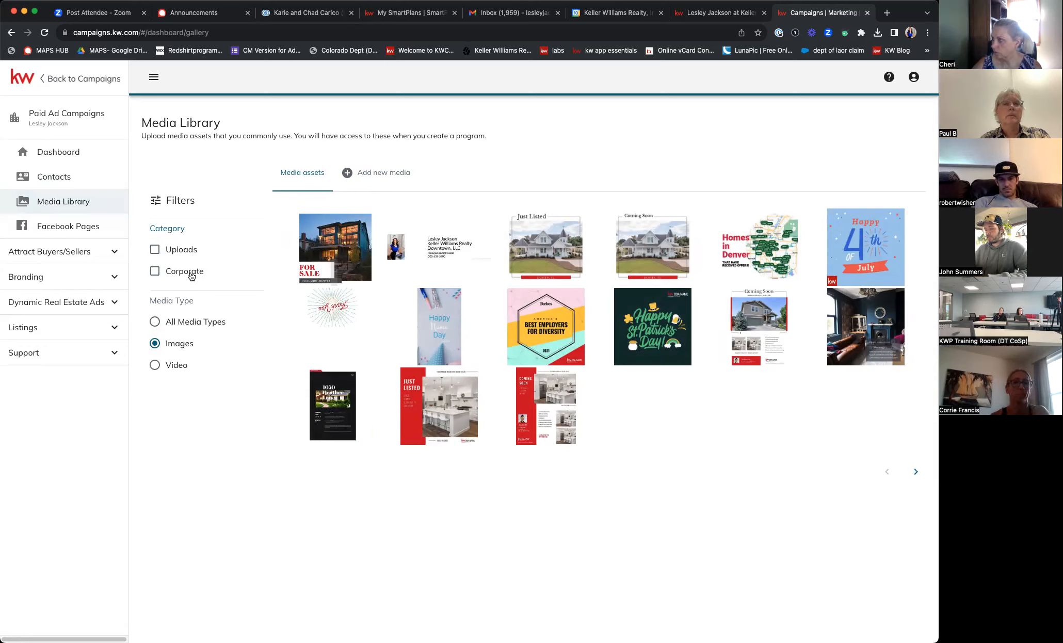
left_click(96, 230)
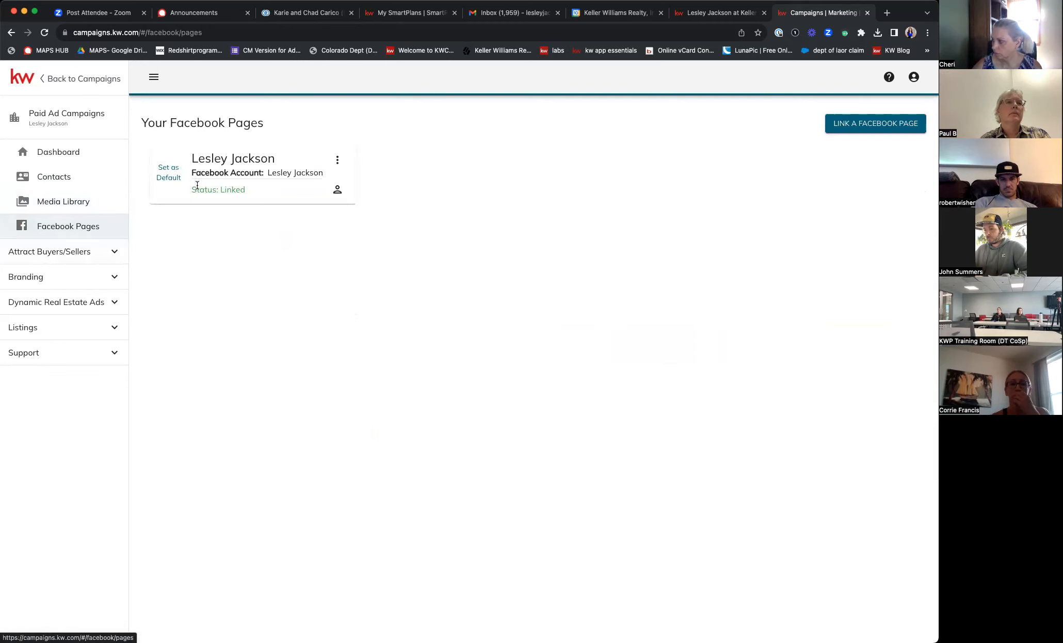
- Expand the Attract Buyers/Sellers, Branding, Dynamic Real Estate Ads and Listings sections, then view Attract Buyers/Sellers Programs
left_click(114, 253)
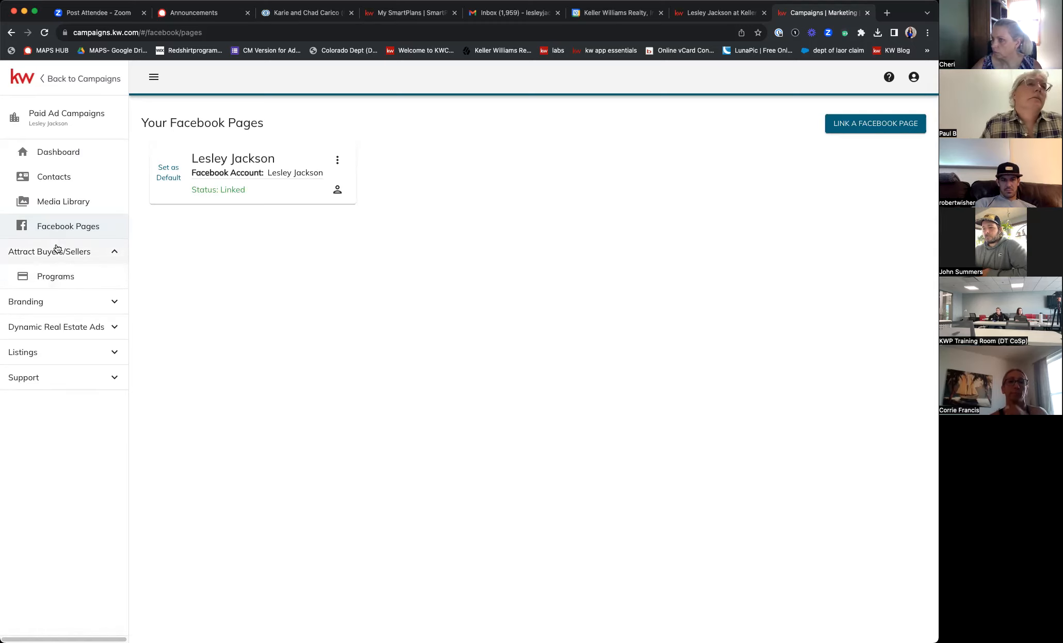
left_click(53, 302)
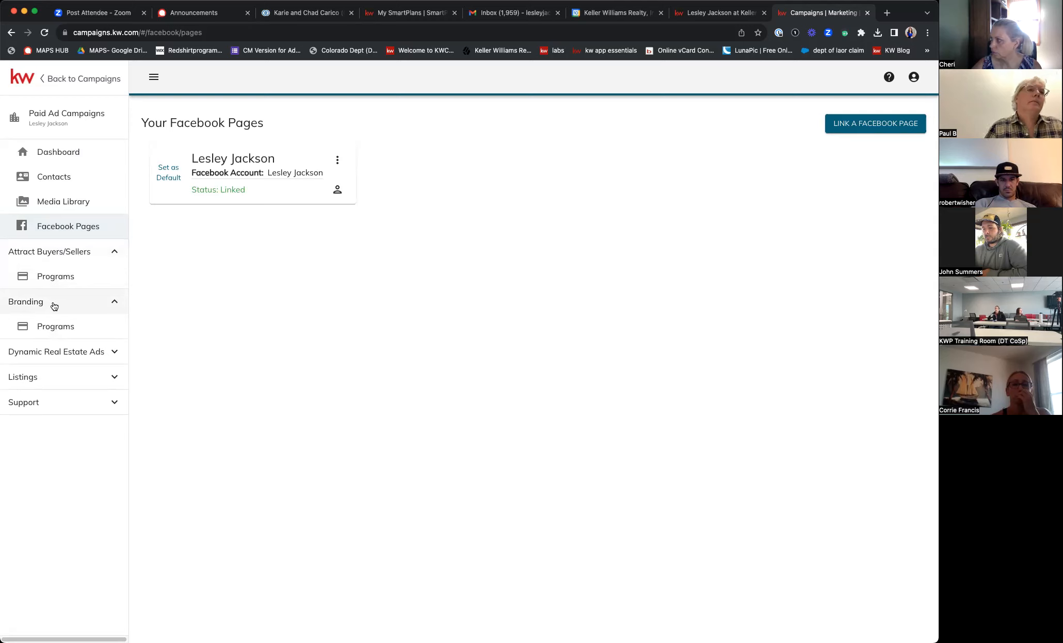
left_click(55, 353)
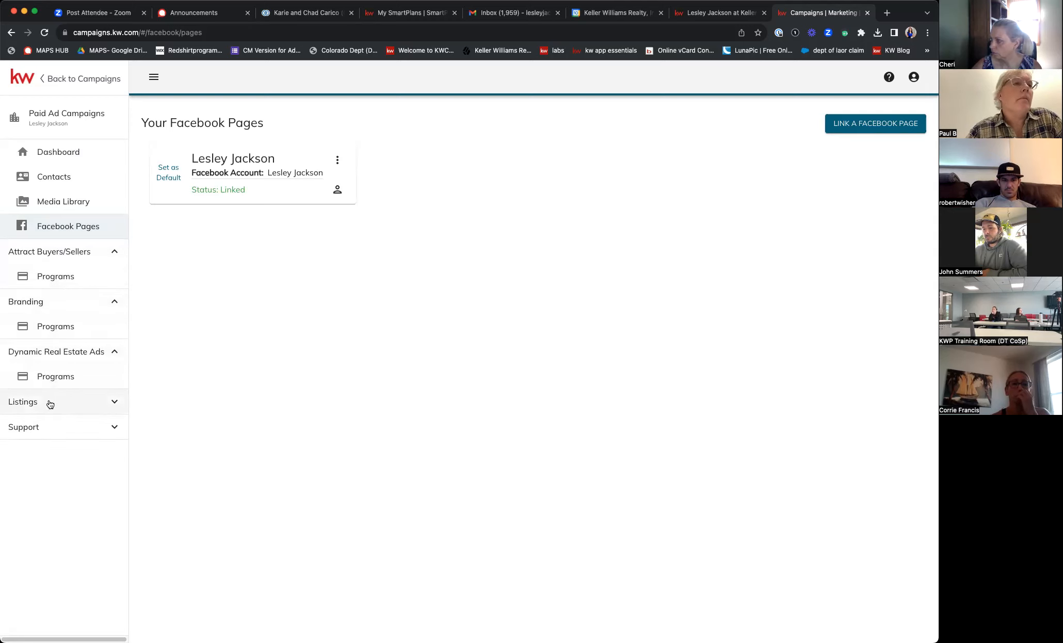
left_click(48, 402)
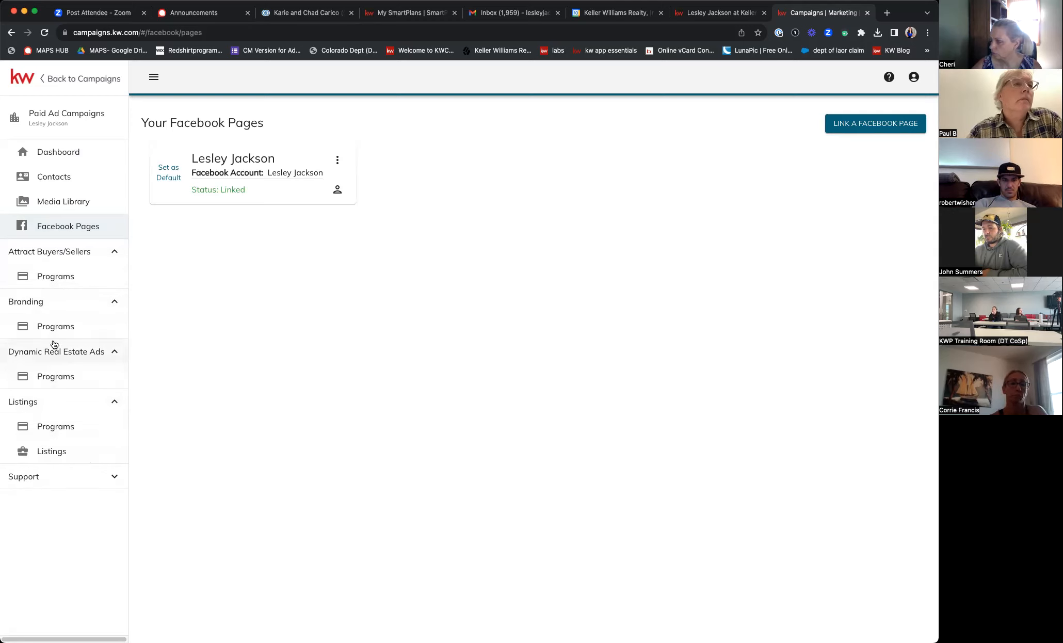
left_click(61, 277)
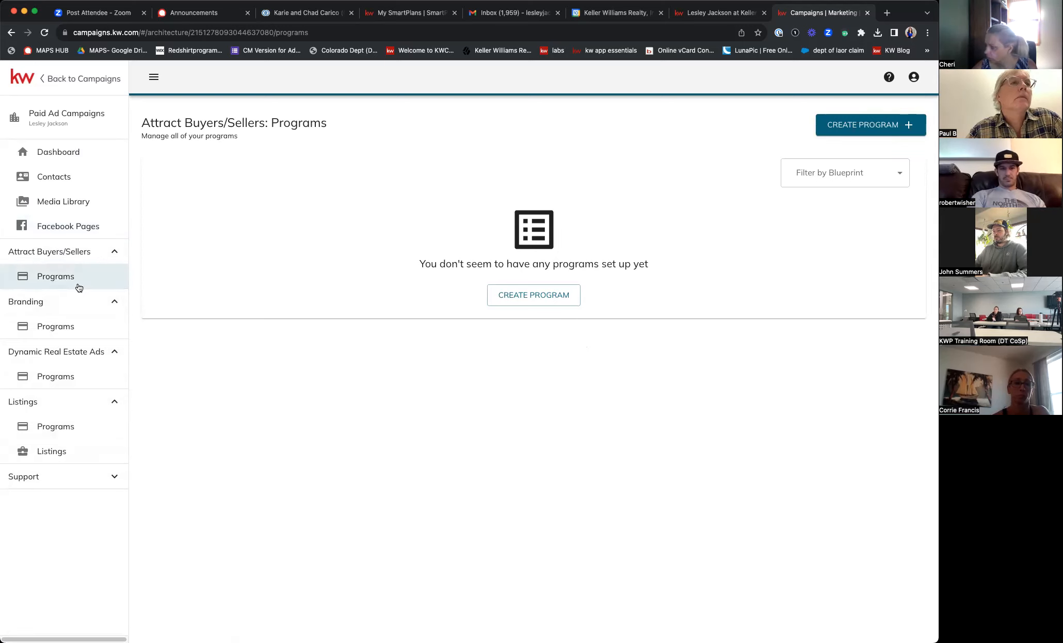
- Check the Branding, Dynamic Real Estate Ads and Listings programs, then create a new Listings program
left_click(72, 327)
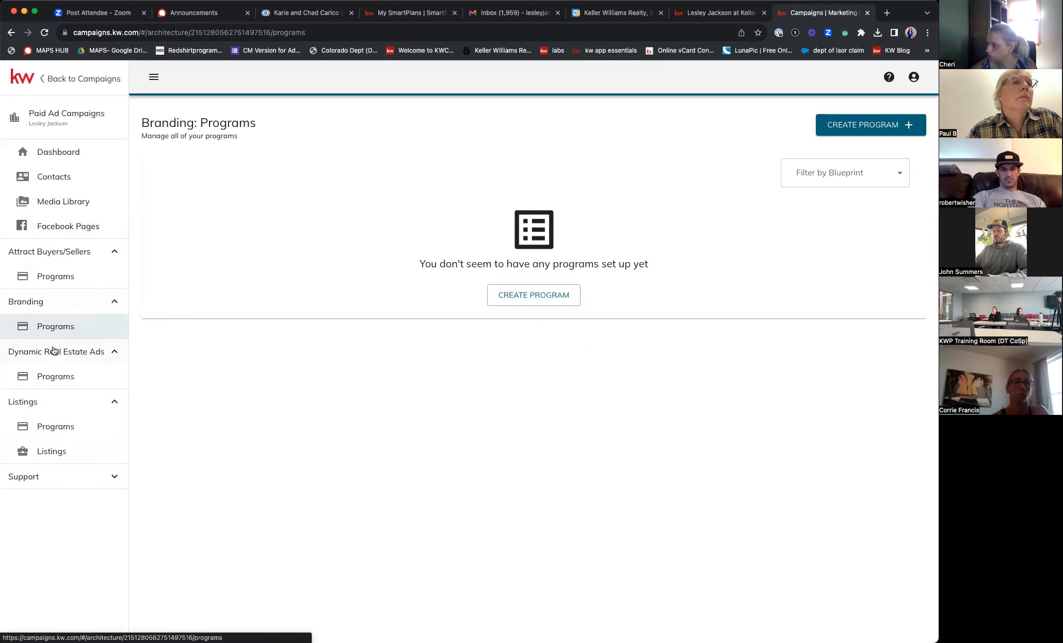
left_click(55, 374)
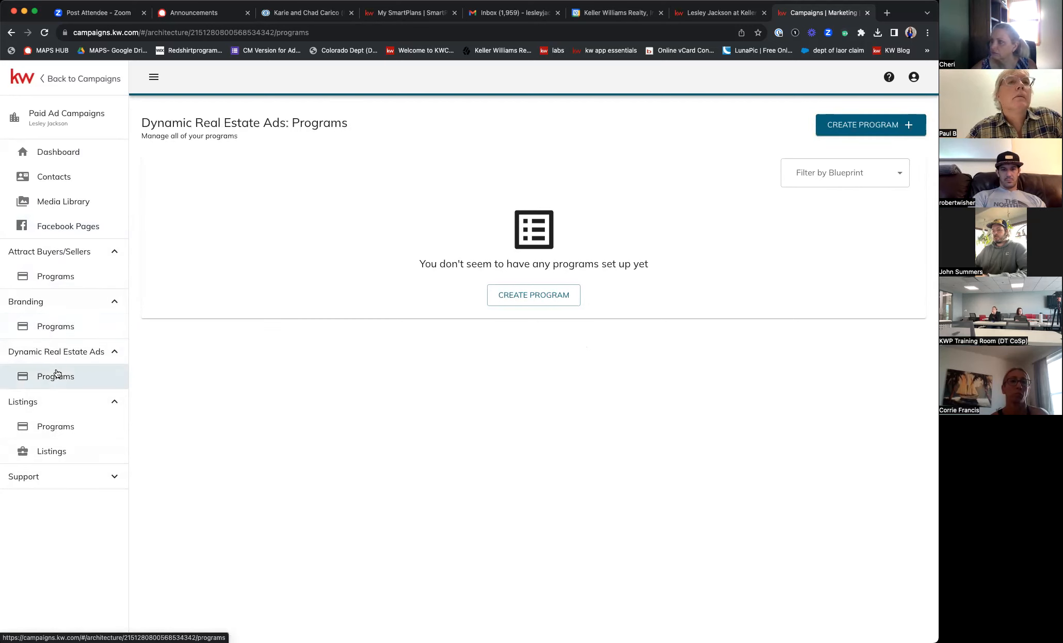
left_click(56, 429)
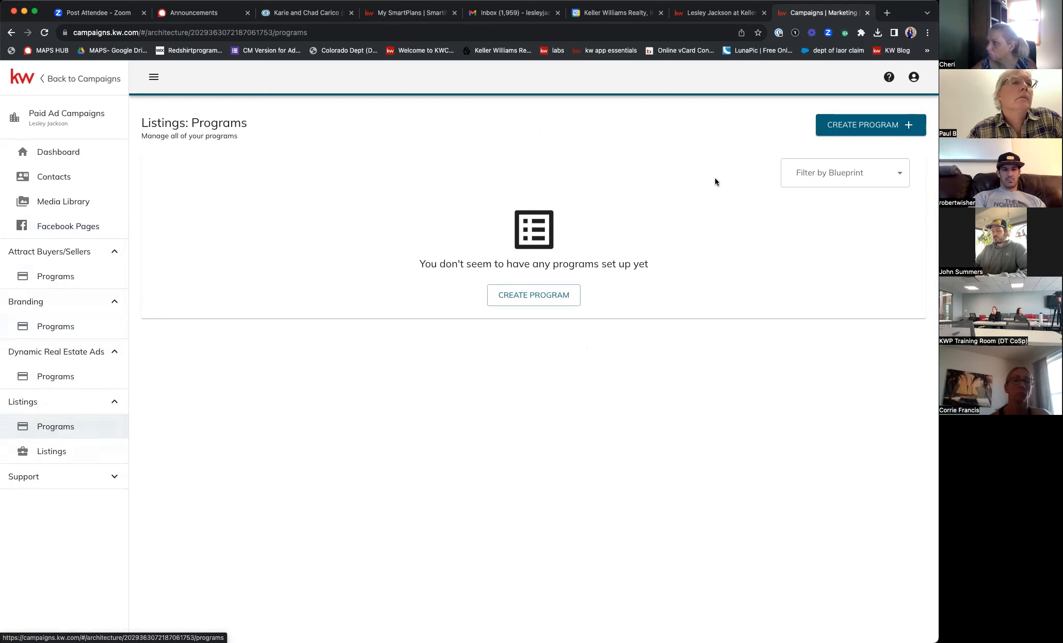
left_click(861, 124)
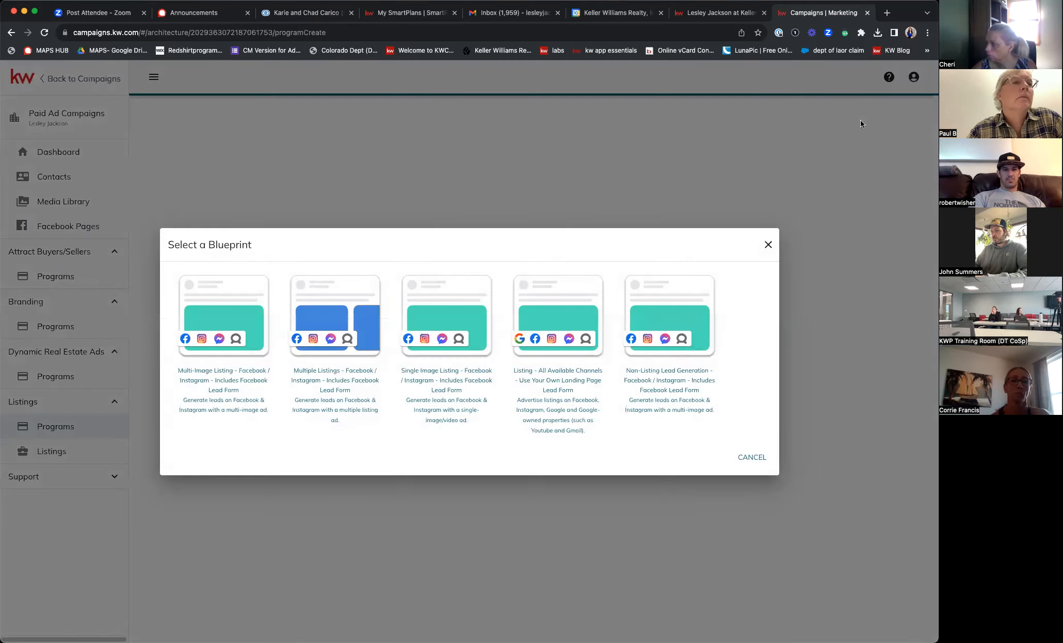